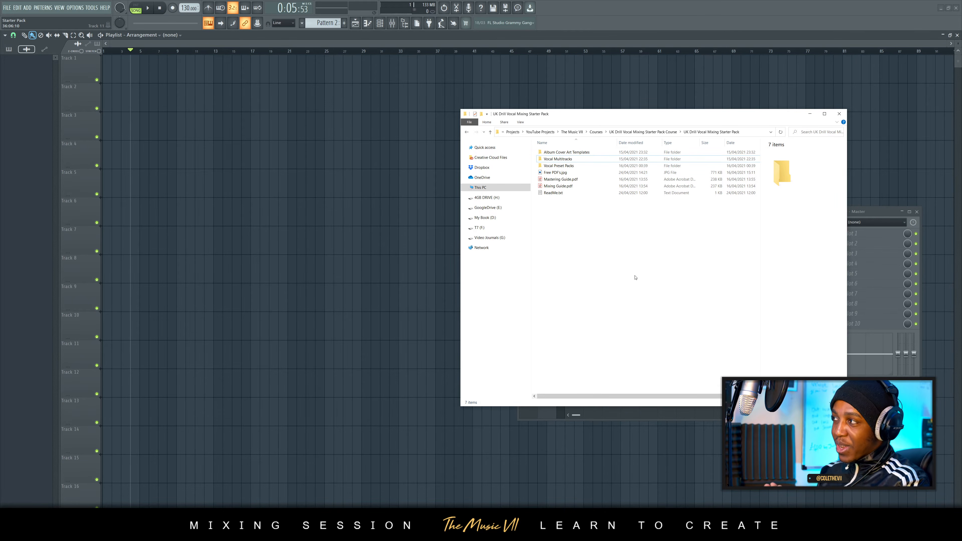
- View the ART C1 template image from the starter pack's Album Cover Art Templates folder, closing it when done
{"action": "double_click", "coordinate": [564, 152]}
{"action": "double_click", "coordinate": [567, 152]}
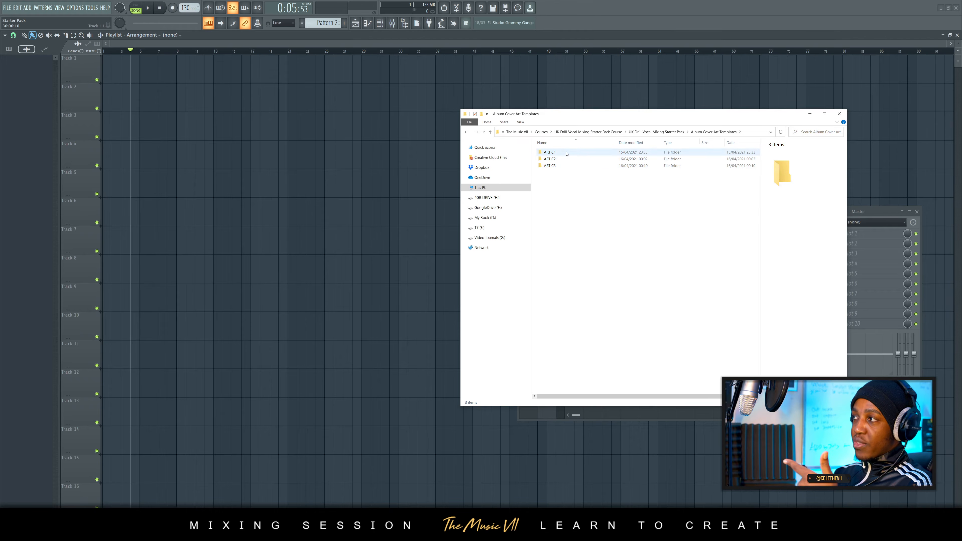
{"action": "left_click", "coordinate": [558, 153]}
{"action": "double_click", "coordinate": [551, 176]}
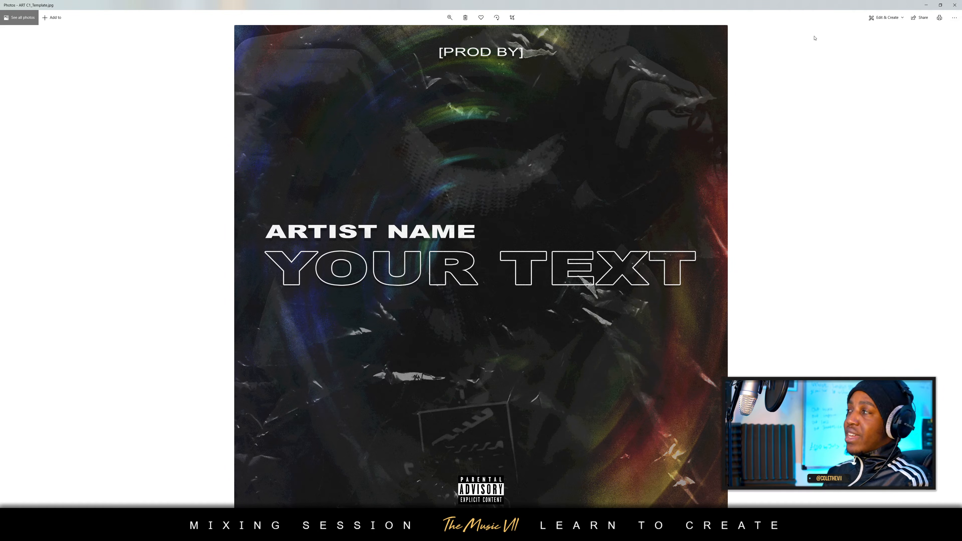
{"action": "left_click", "coordinate": [954, 5]}
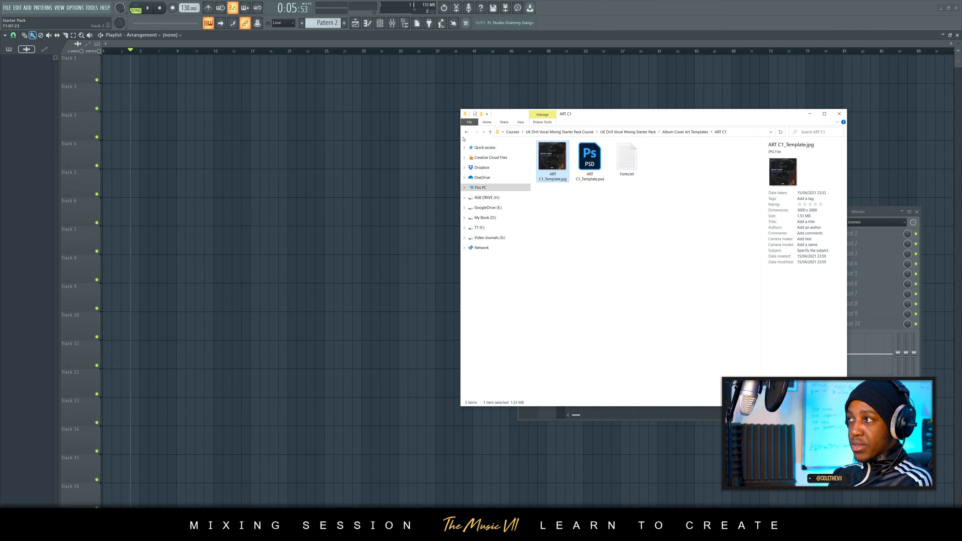
- View the ART C2 cover image from the album cover art templates, closing it when done
{"action": "left_click", "coordinate": [466, 132]}
{"action": "double_click", "coordinate": [564, 162]}
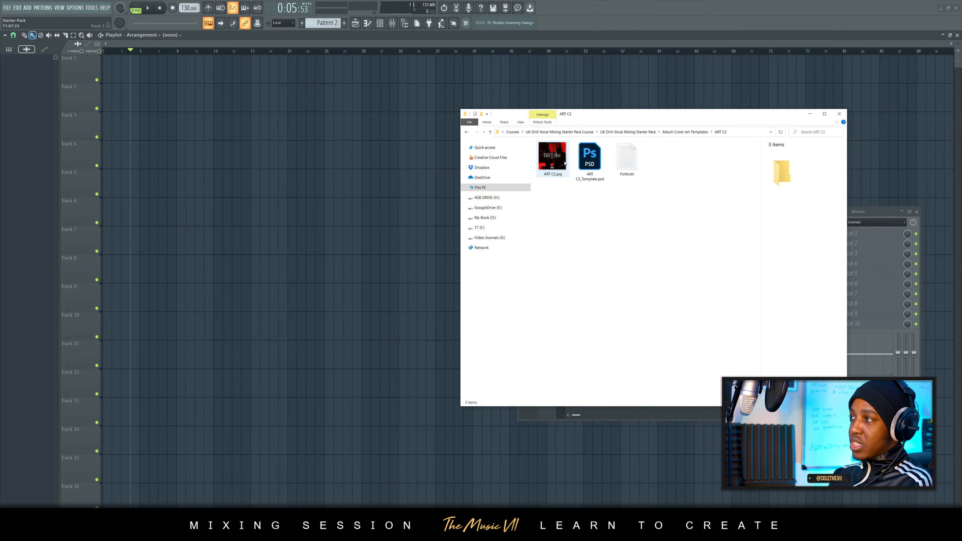
{"action": "left_click", "coordinate": [564, 163]}
{"action": "double_click", "coordinate": [565, 163]}
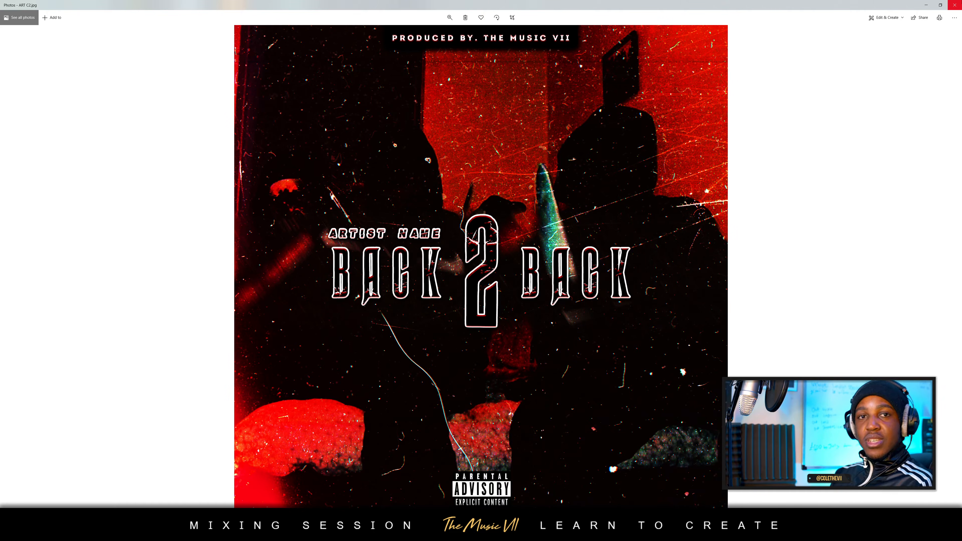
{"action": "left_click", "coordinate": [955, 5]}
- View the ART C3 template image from the album cover art templates, closing it when done
{"action": "left_click", "coordinate": [467, 132]}
{"action": "double_click", "coordinate": [551, 163]}
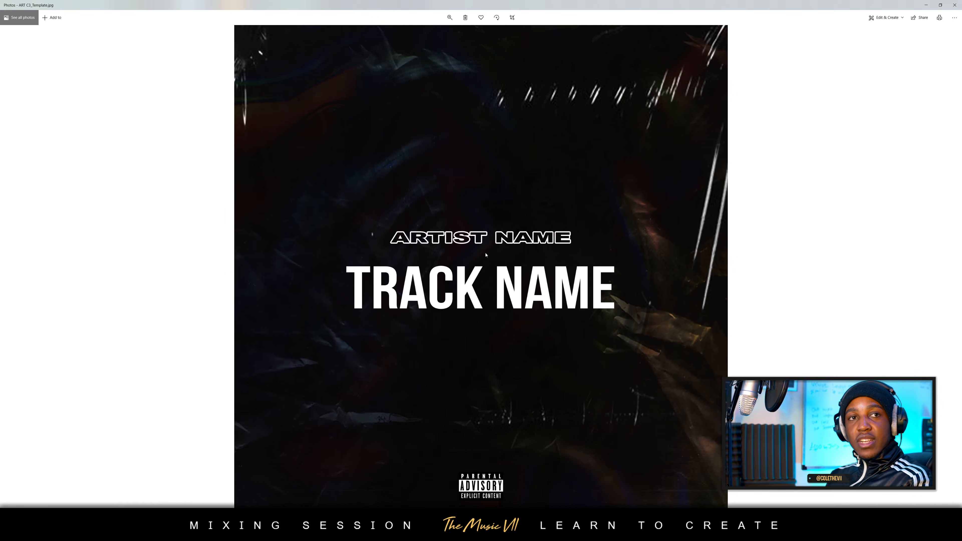
{"action": "key", "text": "alt+F4"}
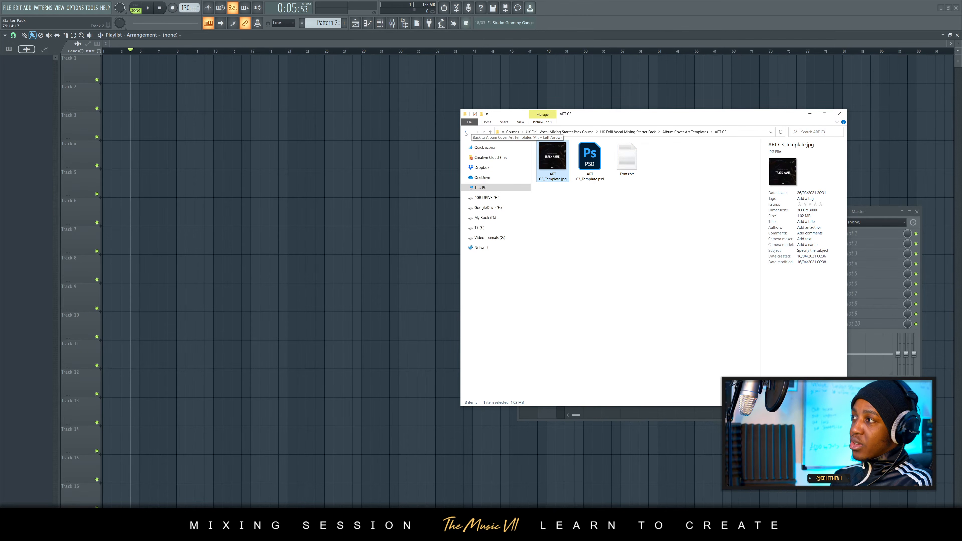
- Import VOX M1 DEMO.mp3 from the VOX 1 folder in Vocal Multitracks onto Track 1 of the FL Studio playlist
{"action": "left_click", "coordinate": [490, 132]}
{"action": "left_click", "coordinate": [490, 131]}
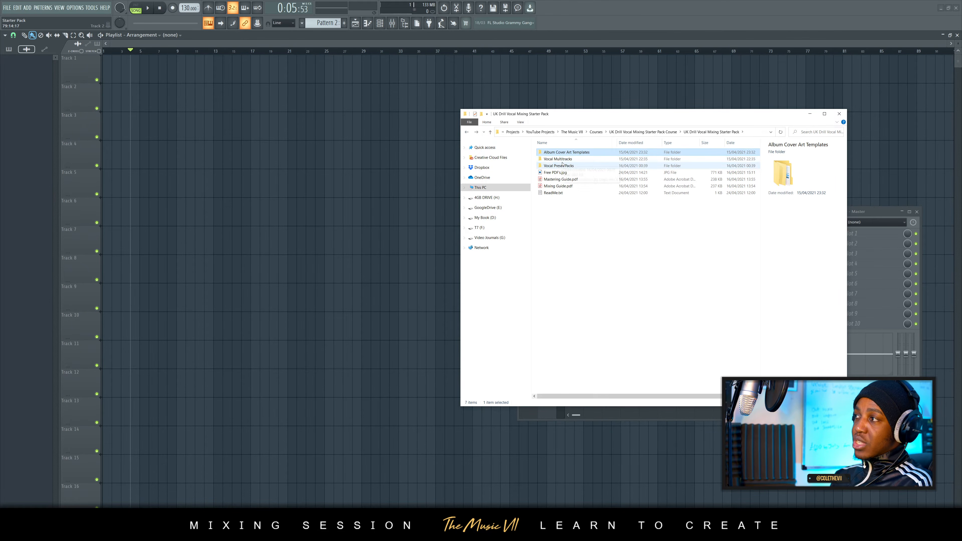
{"action": "left_click", "coordinate": [564, 160]}
{"action": "double_click", "coordinate": [564, 160]}
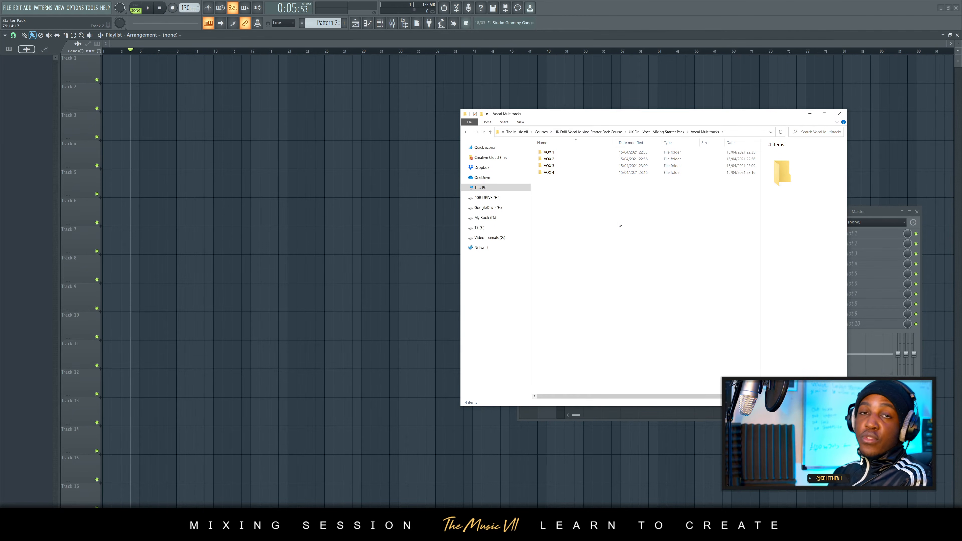
{"action": "left_click", "coordinate": [467, 131]}
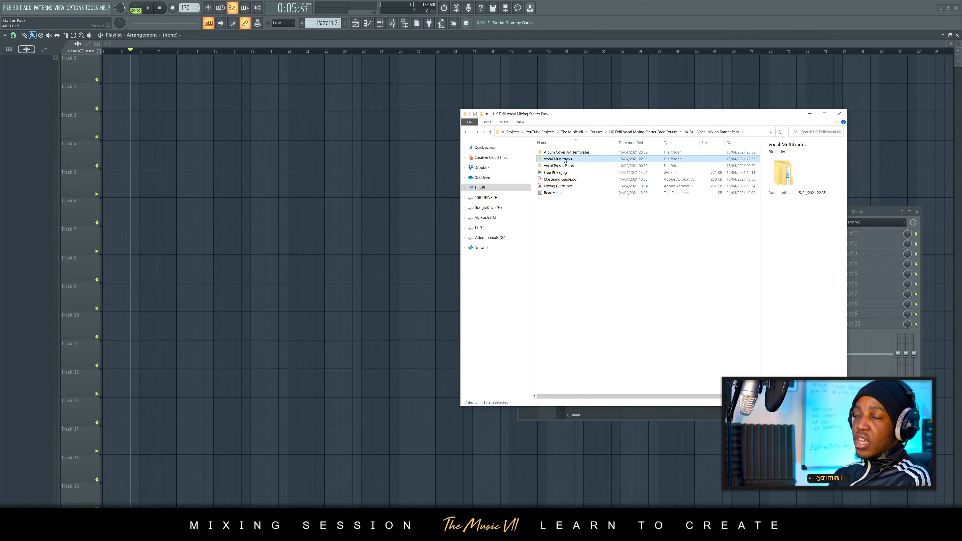
{"action": "double_click", "coordinate": [565, 159]}
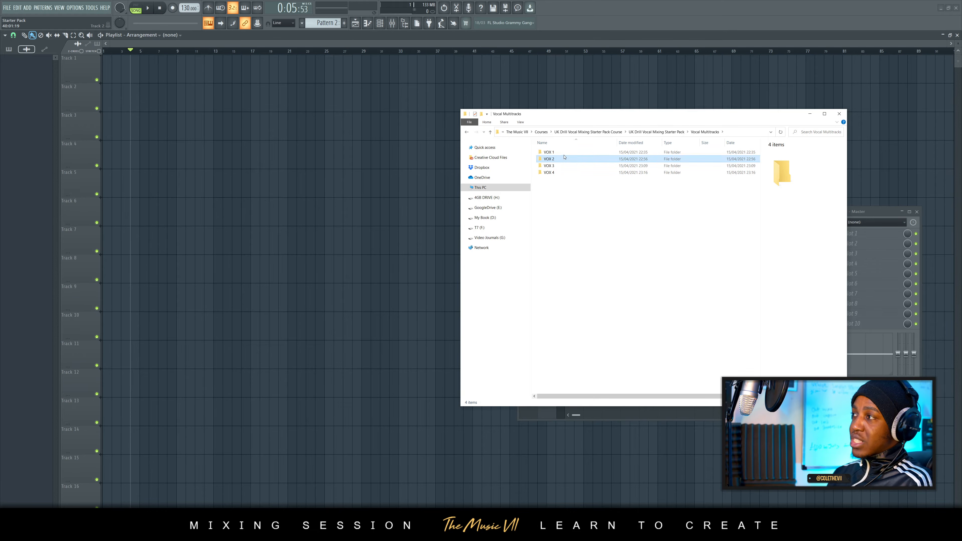
{"action": "double_click", "coordinate": [557, 153]}
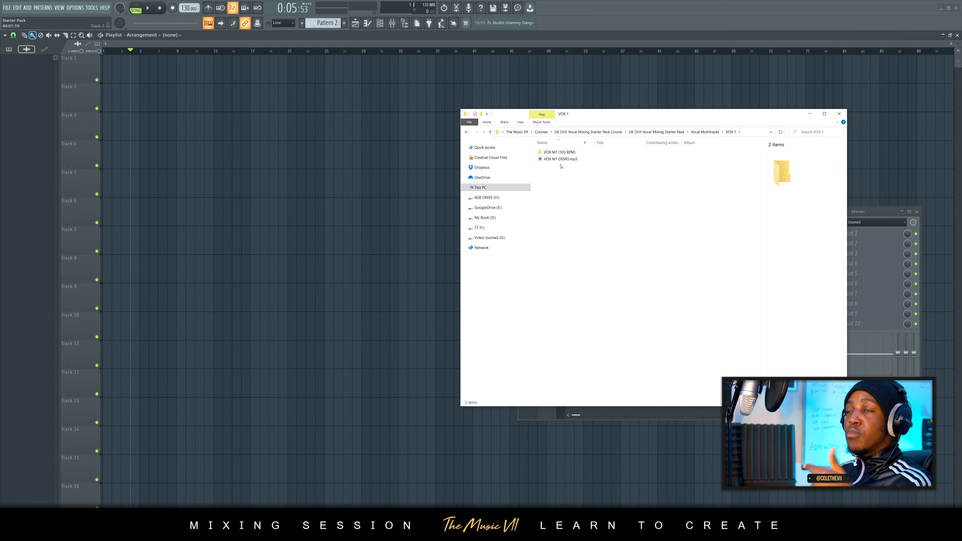
{"action": "left_click_drag", "start_coordinate": [561, 159], "coordinate": [150, 87]}
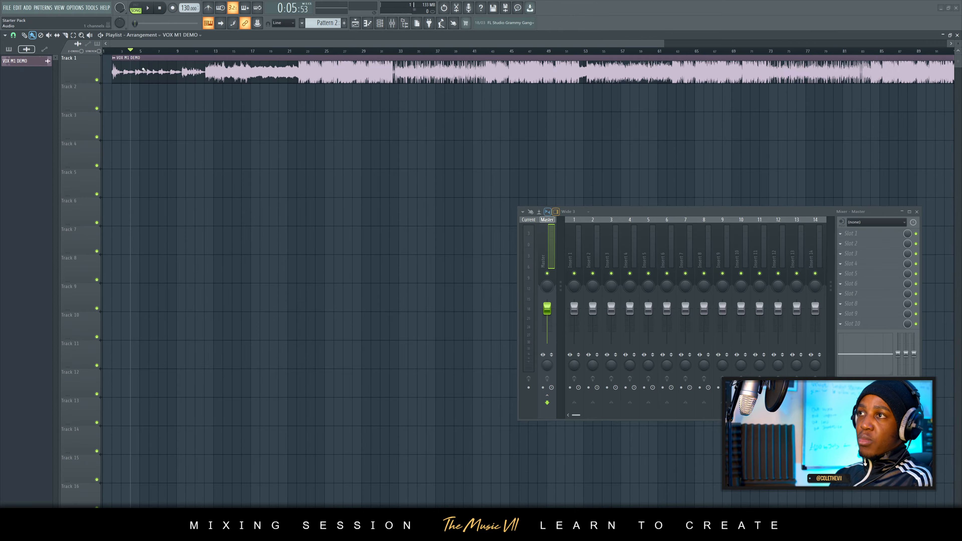
- Audition the VOX M1 demo on Track 1 from about bar 21 and at three further points, stopping playback at the end
{"action": "left_click", "coordinate": [291, 53]}
{"action": "key", "text": "space"}
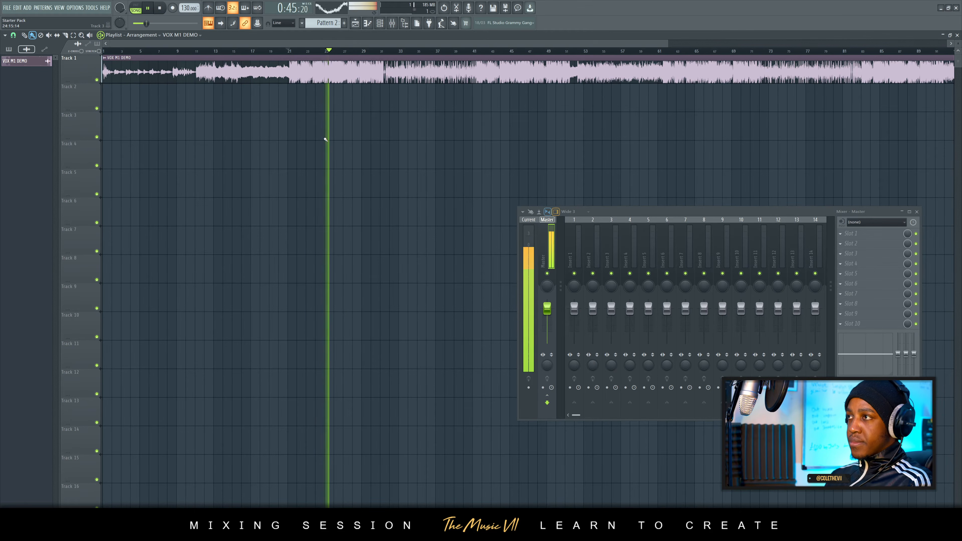
{"action": "left_click", "coordinate": [464, 51]}
{"action": "left_click", "coordinate": [553, 51]}
{"action": "left_click", "coordinate": [632, 53]}
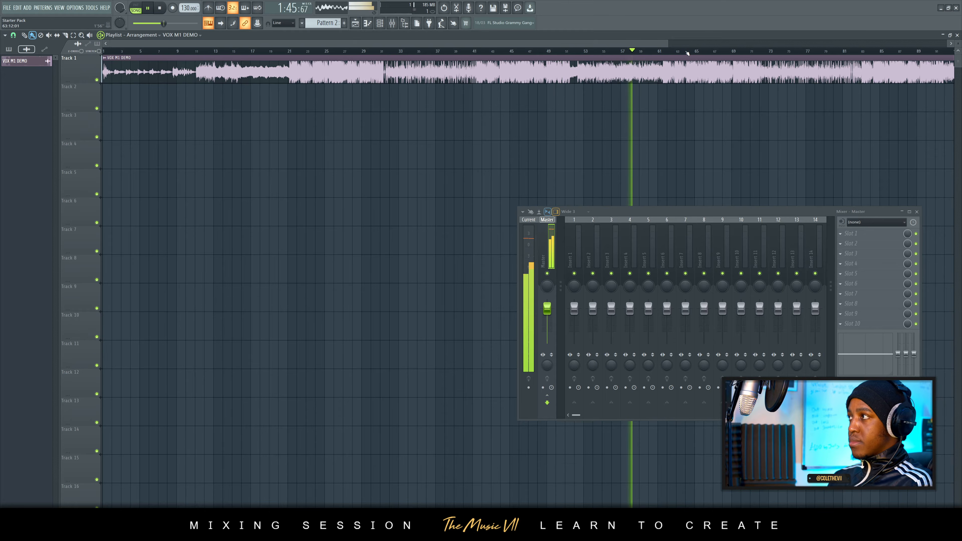
{"action": "key", "text": "space"}
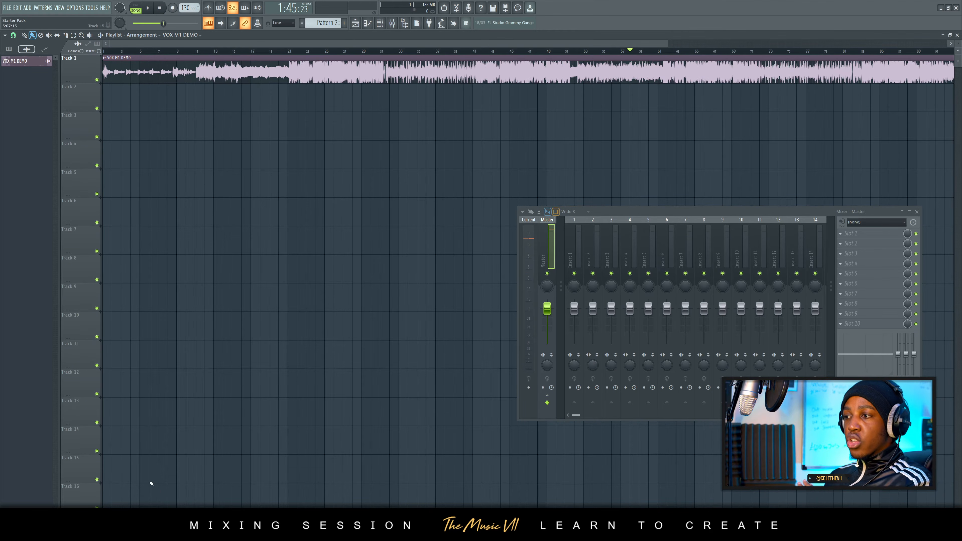
- Import VOX M3 DEMO.mp3 from the VOX 3 folder in Vocal Multitracks at the start of playlist Track 2
{"action": "key", "text": "alt+Tab"}
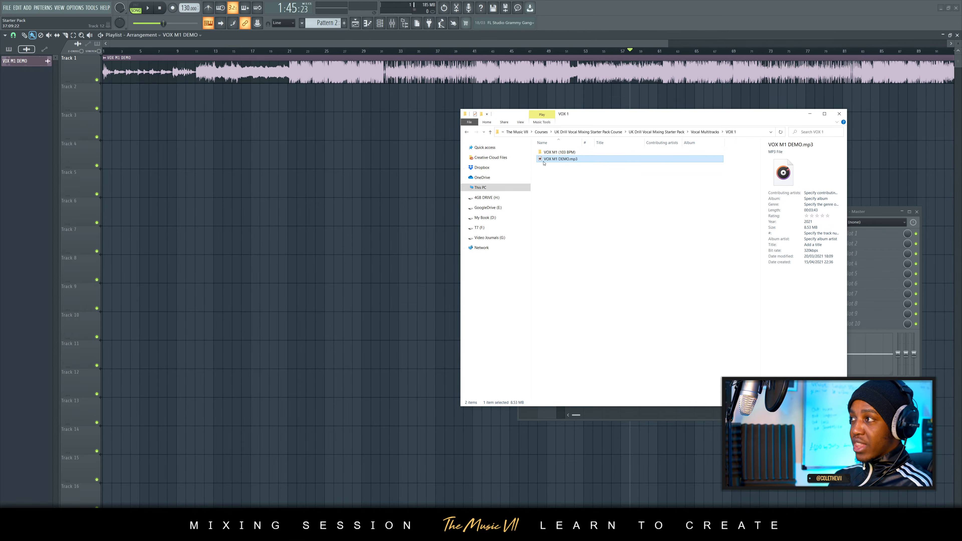
{"action": "key", "text": "alt+Left"}
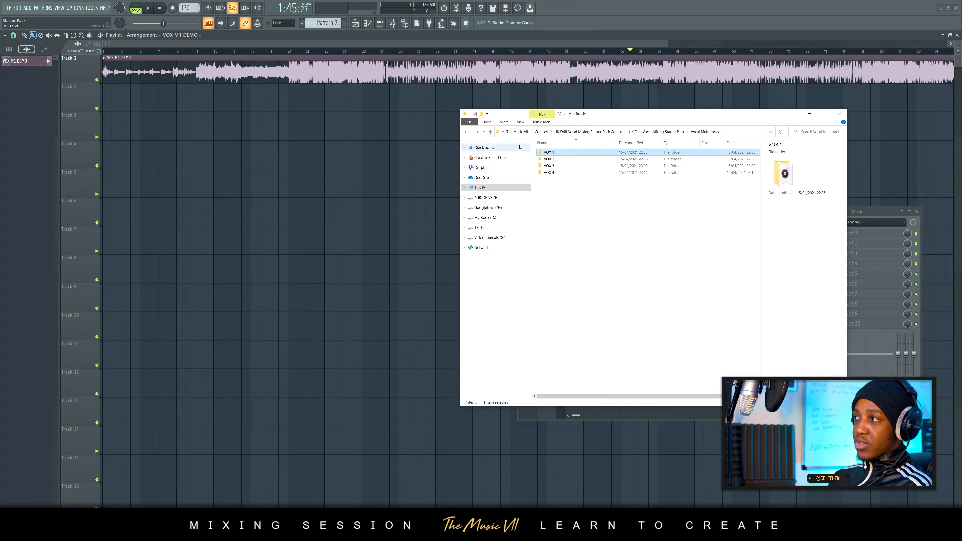
{"action": "double_click", "coordinate": [549, 165]}
{"action": "left_click_drag", "start_coordinate": [555, 161], "coordinate": [110, 99]}
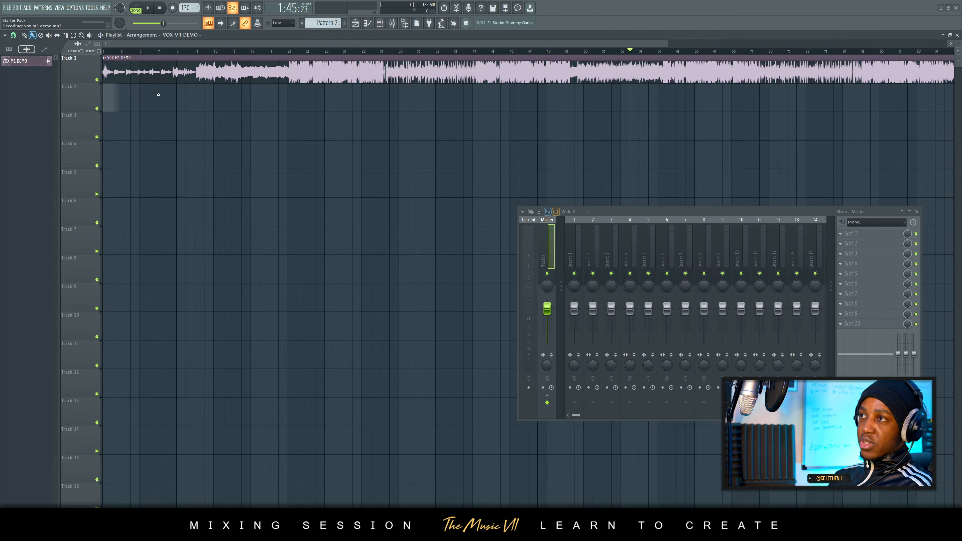
- Mute Track 1 and audition the VOX M3 demo on Track 2 from about bar 15, stopping playback at the end
{"action": "left_click", "coordinate": [97, 80]}
{"action": "key", "text": "space"}
{"action": "left_click", "coordinate": [231, 51]}
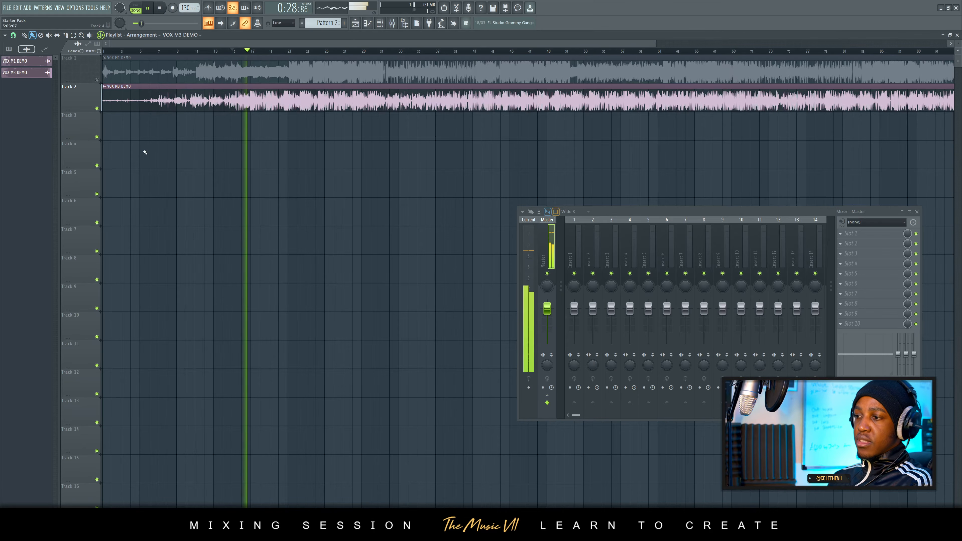
{"action": "key", "text": "space"}
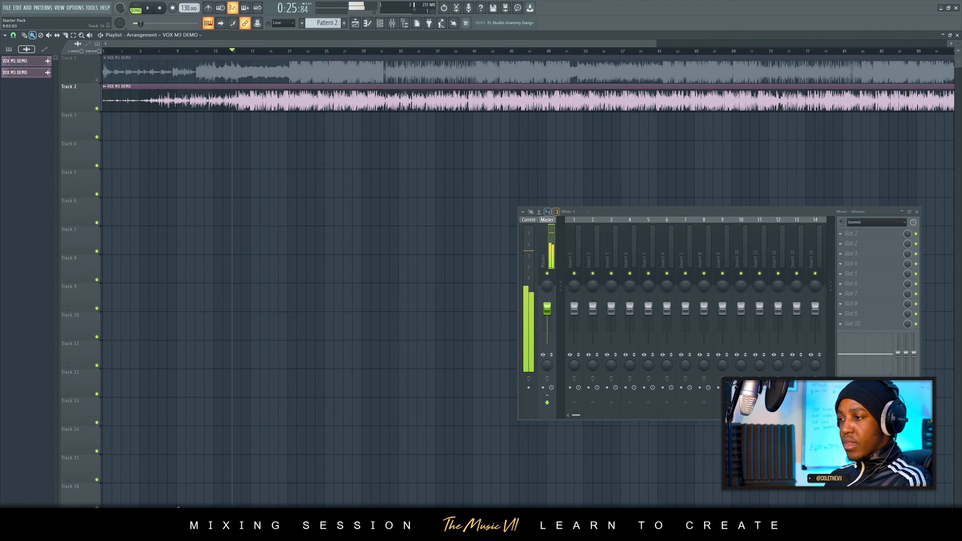
- Examine the presets in UK Drill Vocal Preset Pack 2 (Stock Plugins), inside the FL Studio 20 folder of Vocal Preset Packs
{"action": "key", "text": "alt+Tab"}
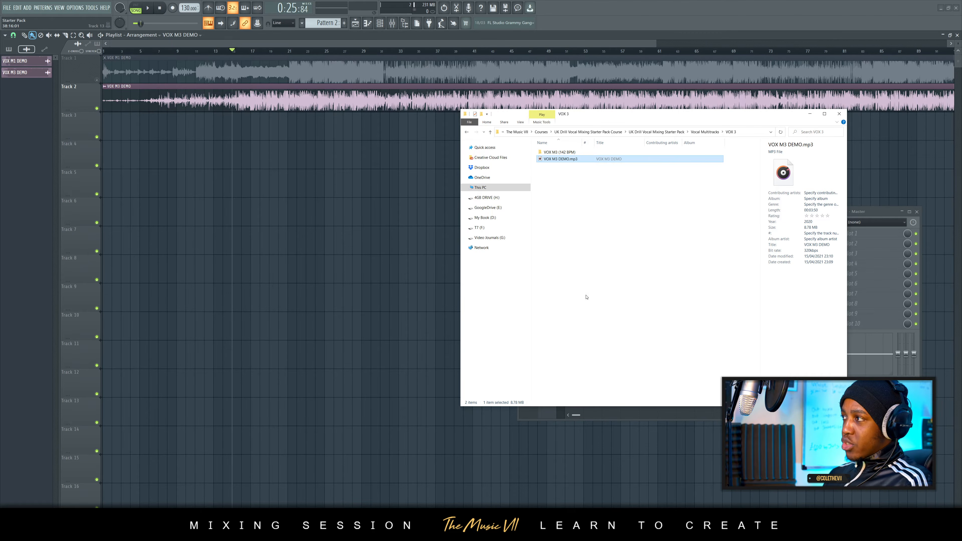
{"action": "left_click", "coordinate": [467, 133]}
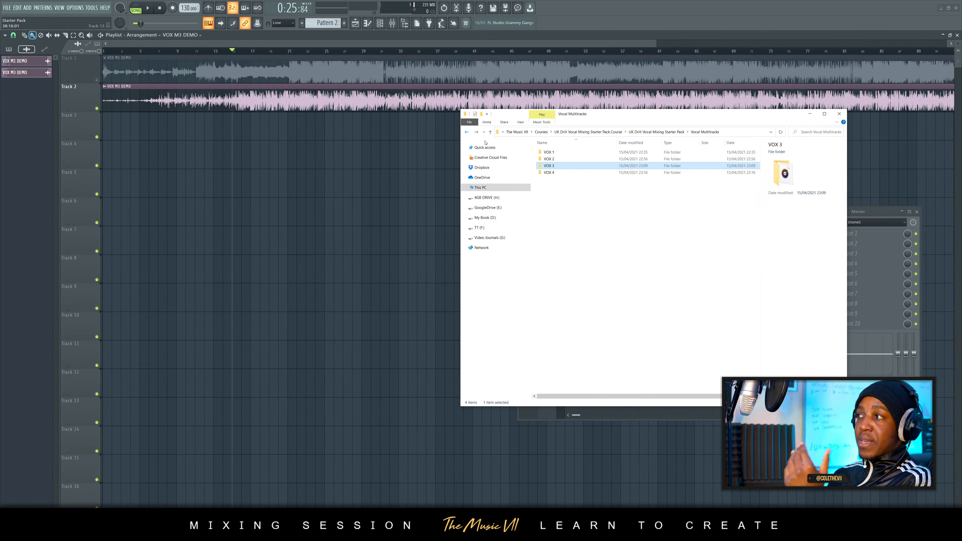
{"action": "left_click", "coordinate": [467, 133]}
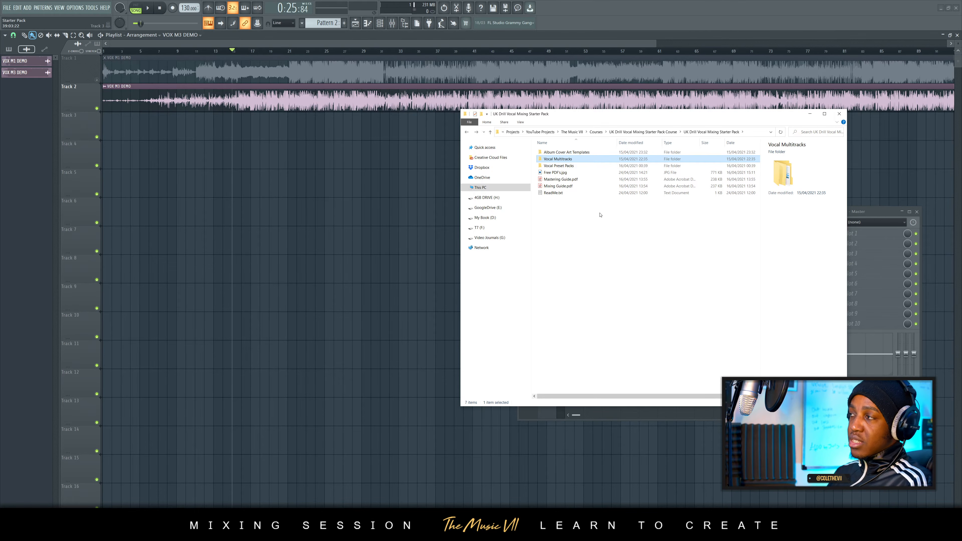
{"action": "double_click", "coordinate": [560, 167]}
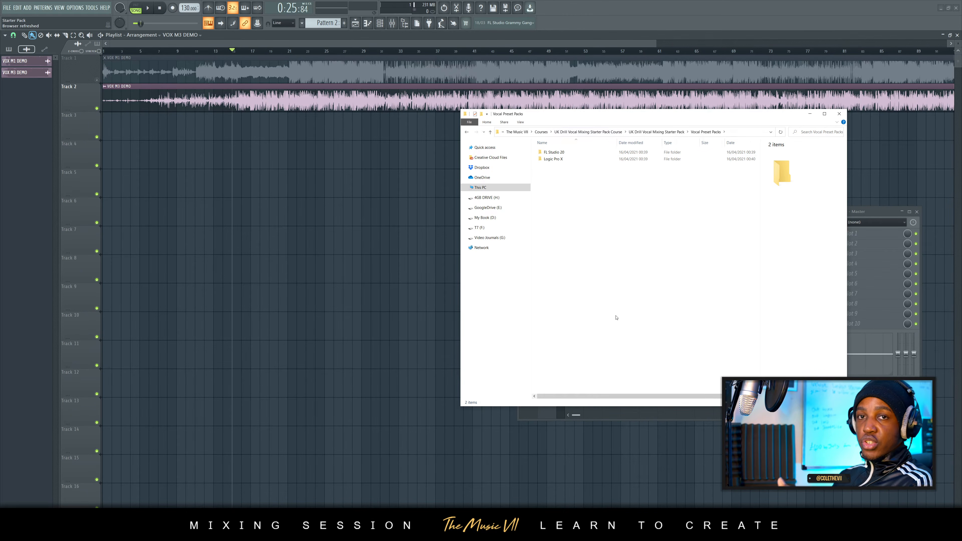
{"action": "double_click", "coordinate": [553, 152]}
{"action": "double_click", "coordinate": [568, 152]}
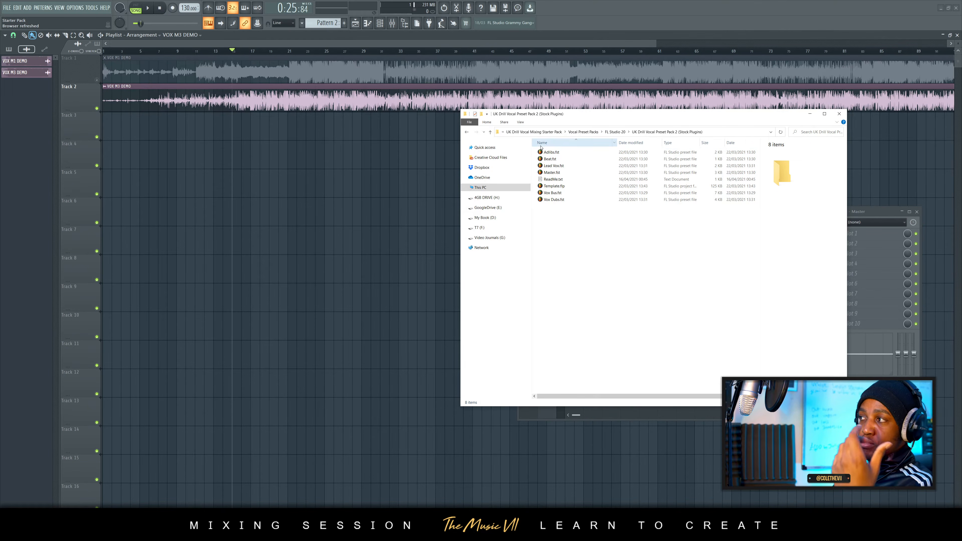
- Open Mastering Guide.pdf from the main starter pack folder and read through its mastering checklist
{"action": "left_click", "coordinate": [467, 131]}
{"action": "left_click", "coordinate": [467, 131]}
{"action": "left_click", "coordinate": [467, 131]}
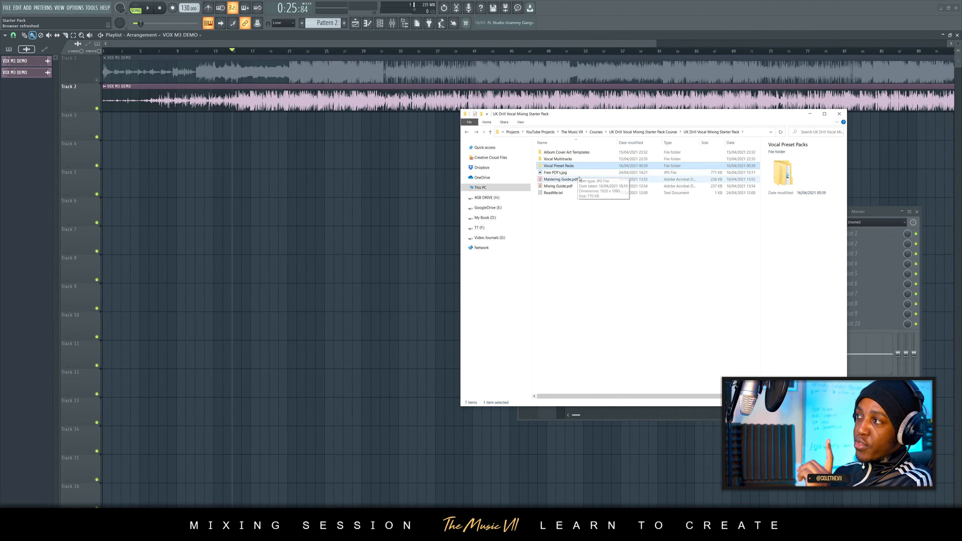
{"action": "double_click", "coordinate": [568, 179]}
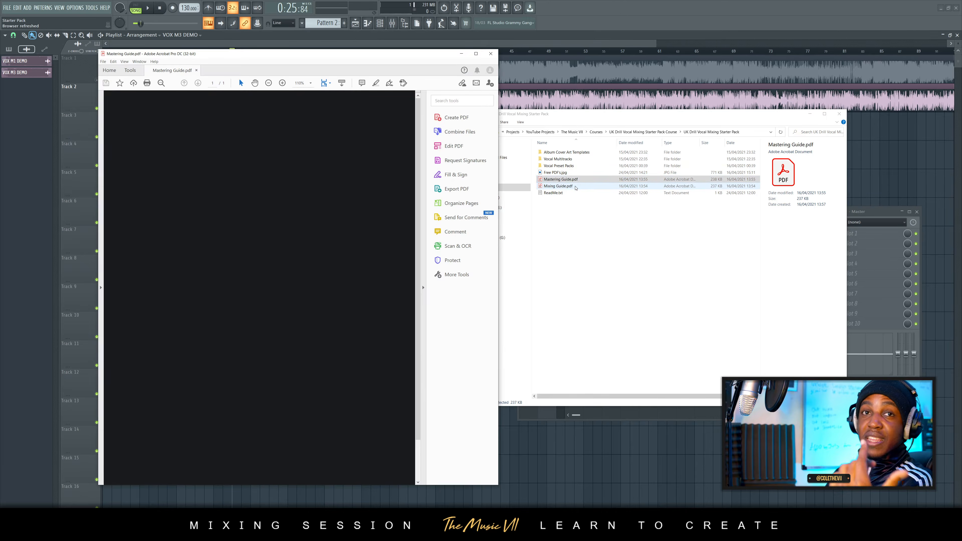
{"action": "scroll", "coordinate": [272, 219], "scroll_direction": "down", "scroll_amount": 2}
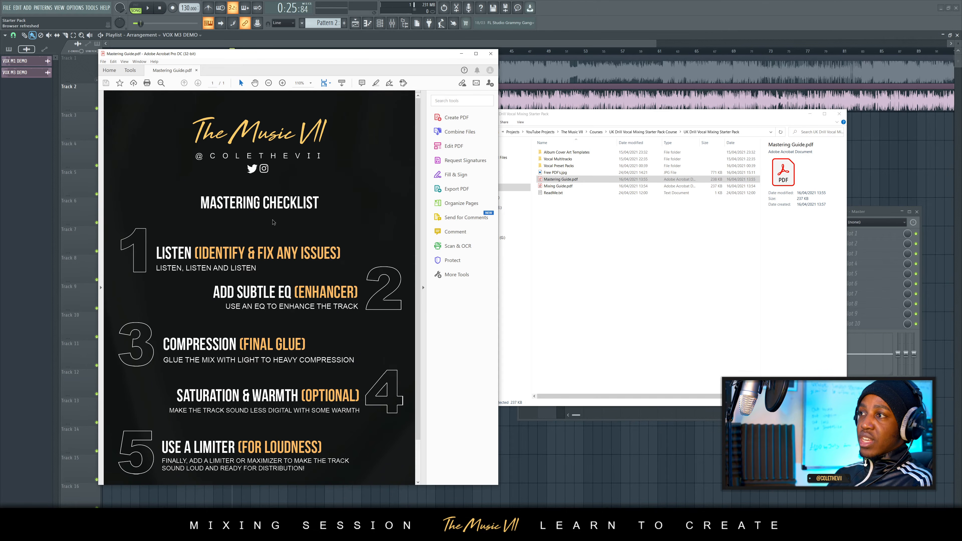
{"action": "scroll", "coordinate": [245, 269], "scroll_direction": "down", "scroll_amount": 1}
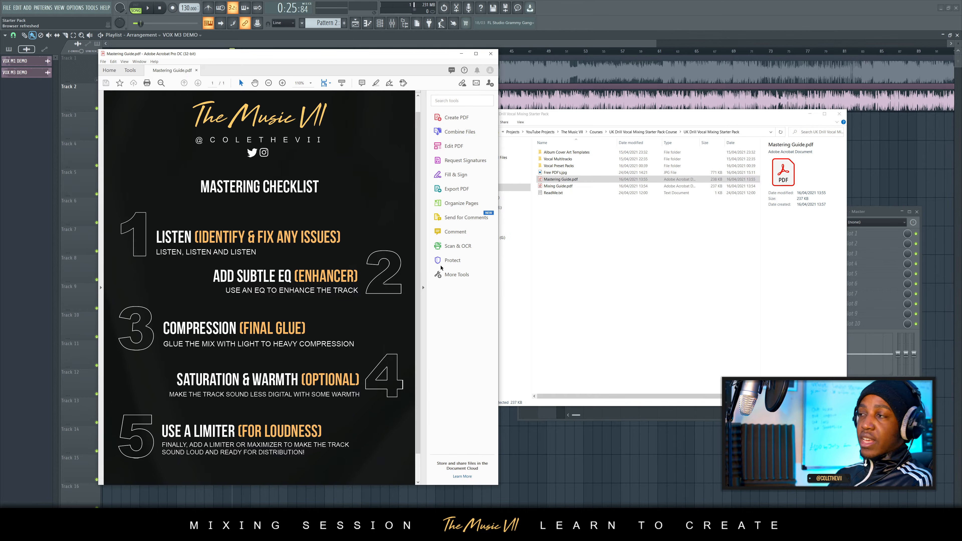
- Open Mixing Guide.pdf, read its checklist as a whole page in a maximized window, and return to the FL Studio playlist
{"action": "double_click", "coordinate": [558, 186]}
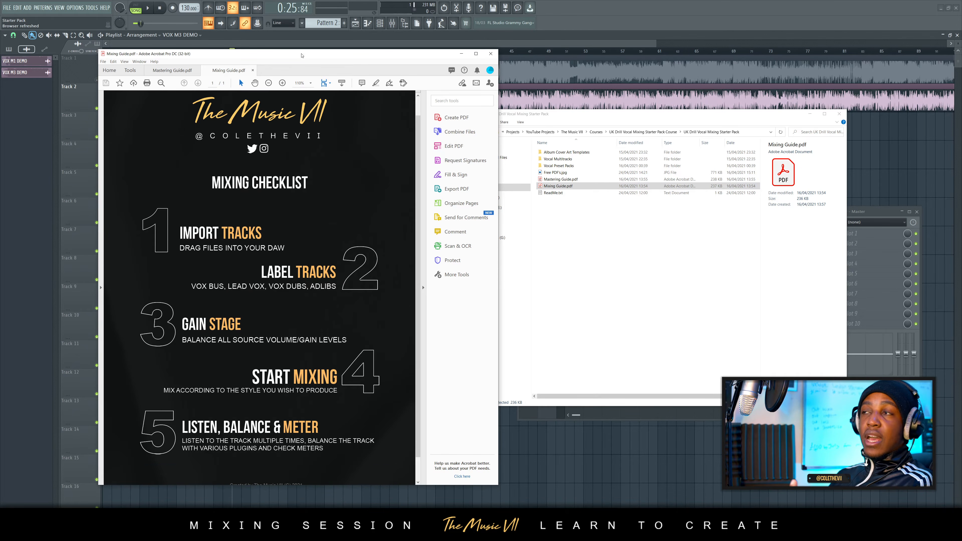
{"action": "left_click", "coordinate": [810, 114]}
{"action": "left_click_drag", "start_coordinate": [315, 58], "coordinate": [283, 56]}
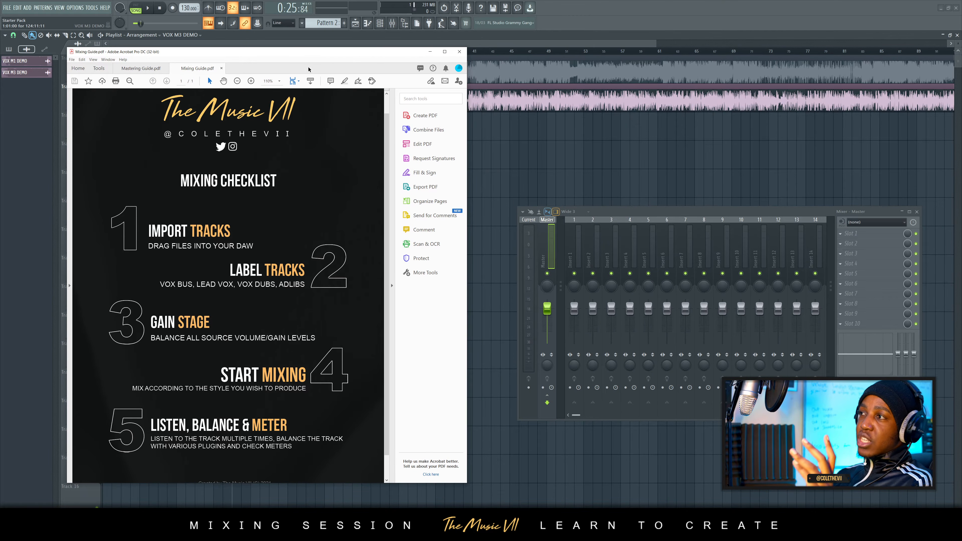
{"action": "double_click", "coordinate": [333, 55]}
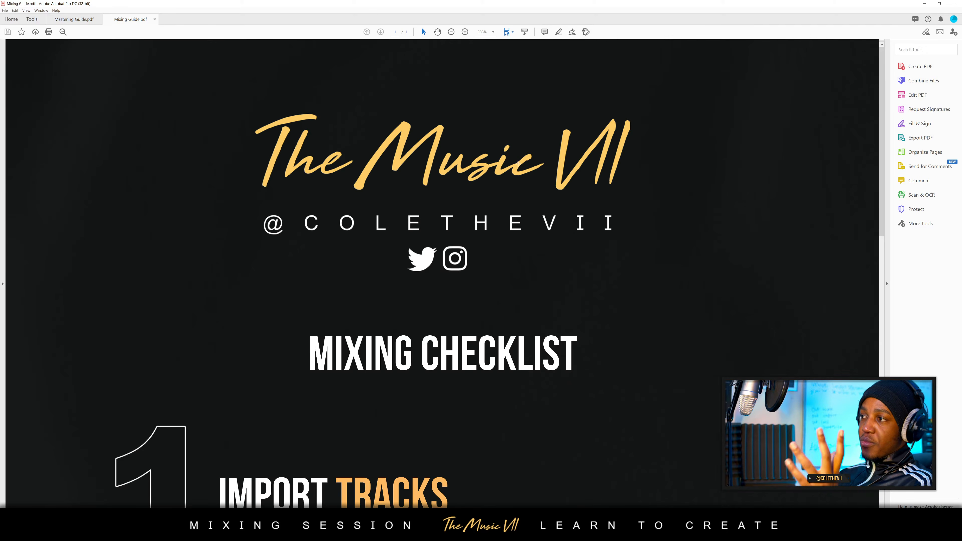
{"action": "key", "text": "ctrl+0"}
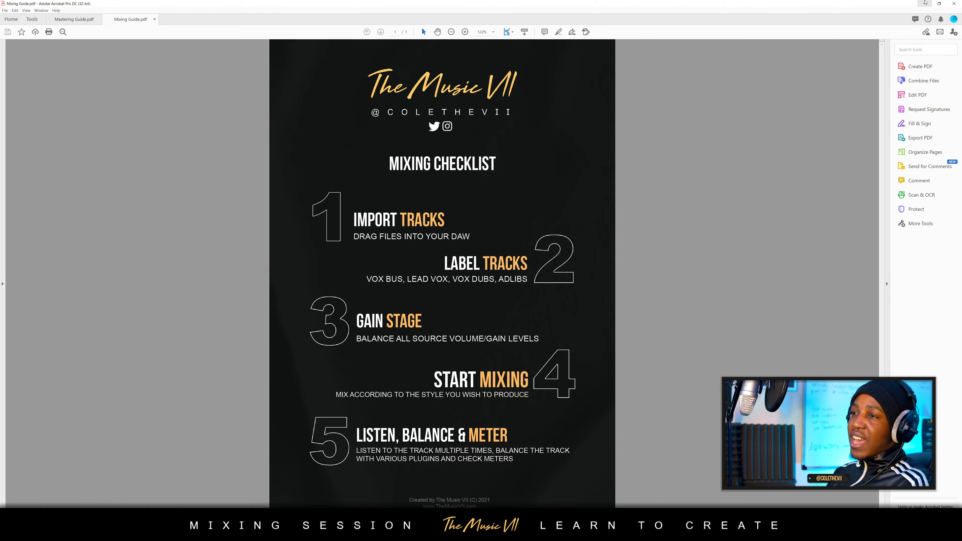
{"action": "left_click", "coordinate": [924, 3]}
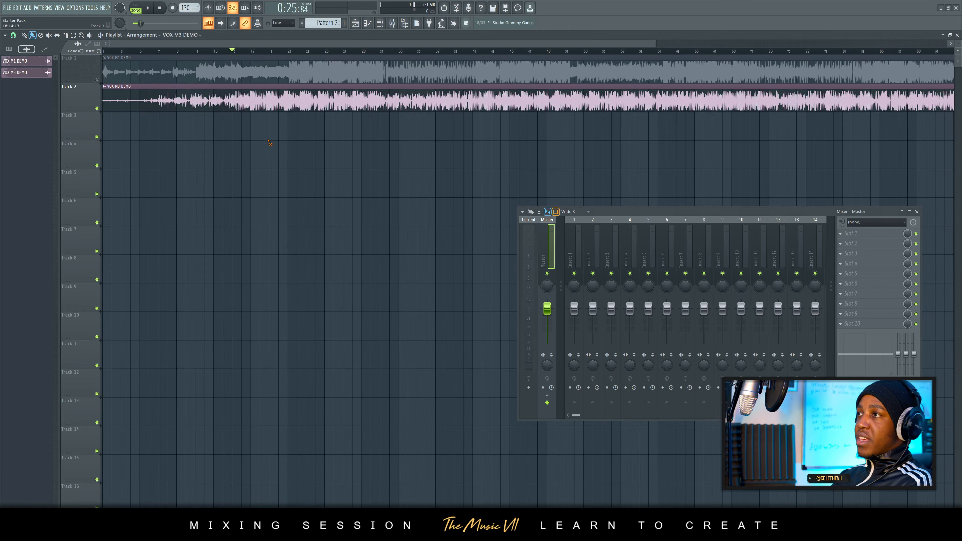
- Remove both demo clips from the playlist and delete the VOX M3 DEMO and VOX M1 DEMO audio channels
{"action": "right_click", "coordinate": [255, 99]}
{"action": "right_click", "coordinate": [235, 71]}
{"action": "right_click", "coordinate": [16, 71]}
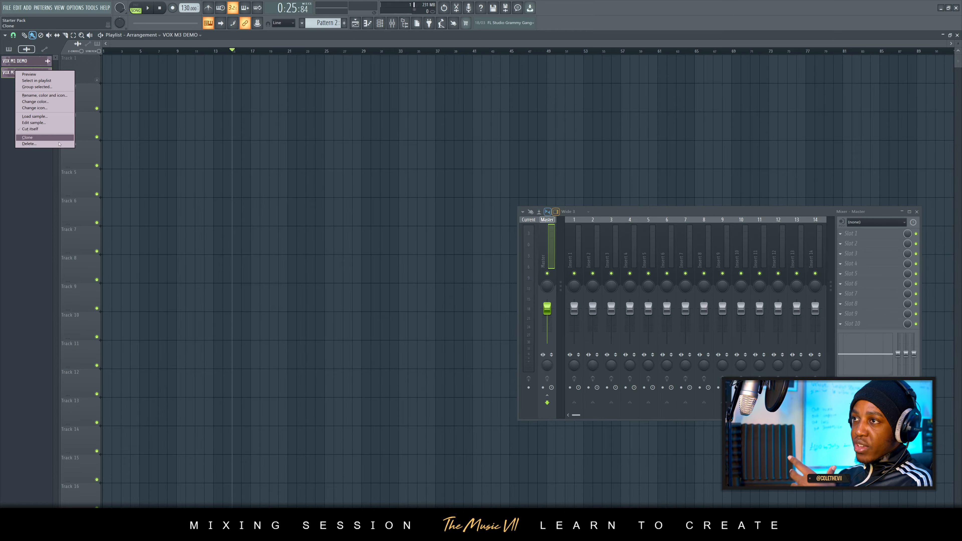
{"action": "left_click", "coordinate": [30, 141]}
{"action": "key", "text": "Return"}
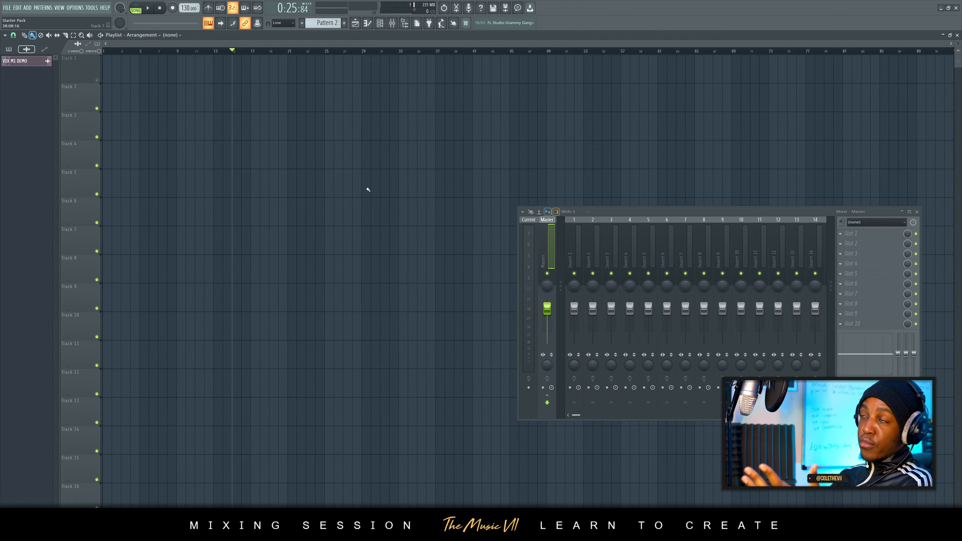
{"action": "right_click", "coordinate": [17, 61]}
{"action": "left_click", "coordinate": [30, 131]}
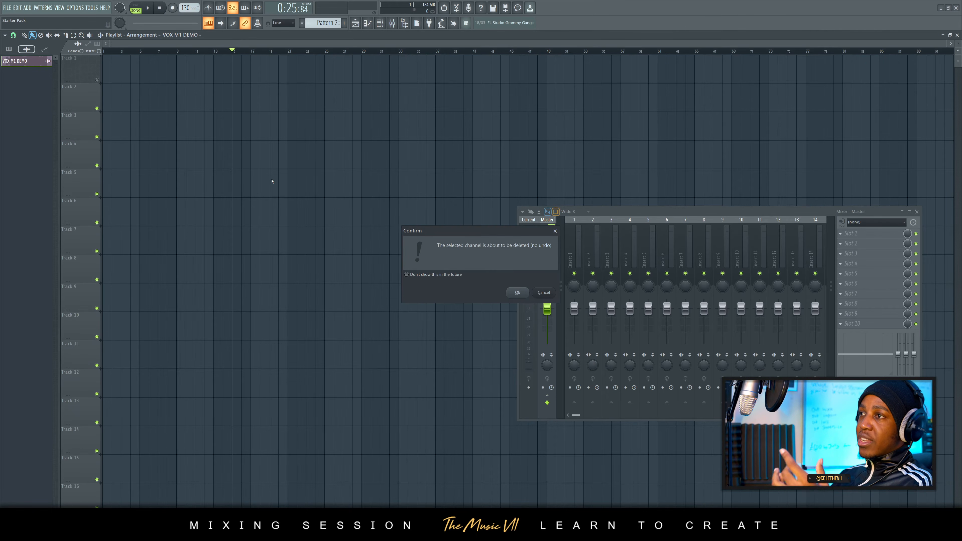
{"action": "left_click", "coordinate": [521, 291]}
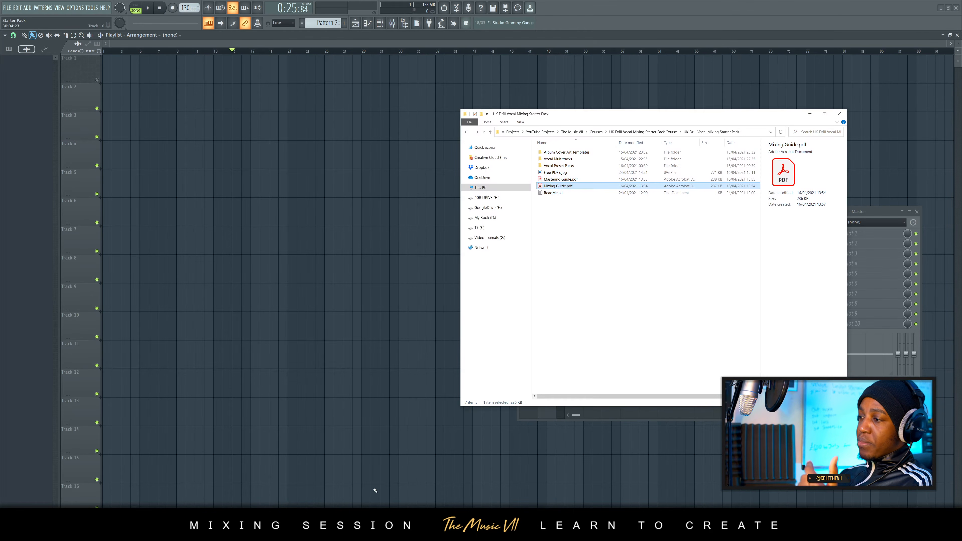
- Switch to Mixing Guide.pdf in Adobe Acrobat to check the Import Tracks item, and return to the starter pack folder
{"action": "left_click", "coordinate": [378, 533]}
{"action": "left_click", "coordinate": [400, 503]}
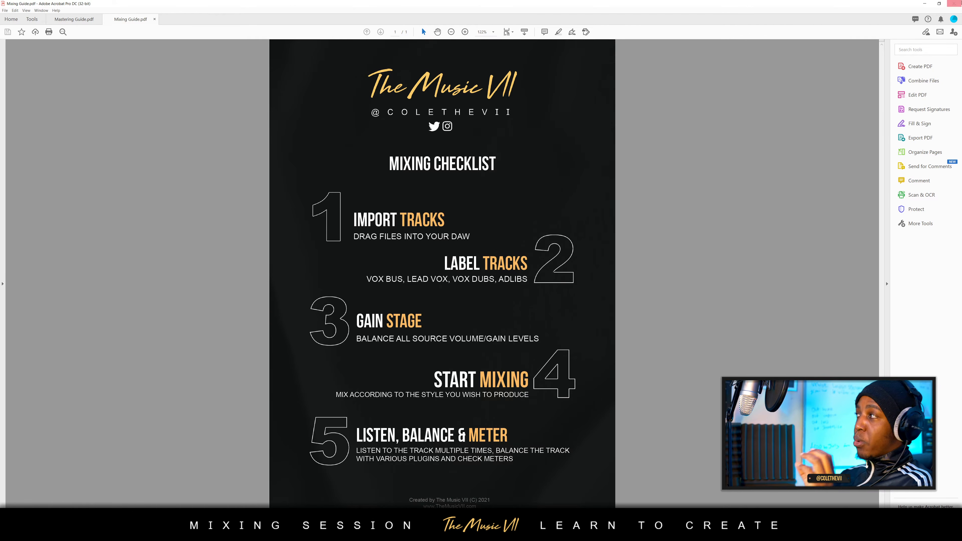
{"action": "left_click", "coordinate": [924, 3]}
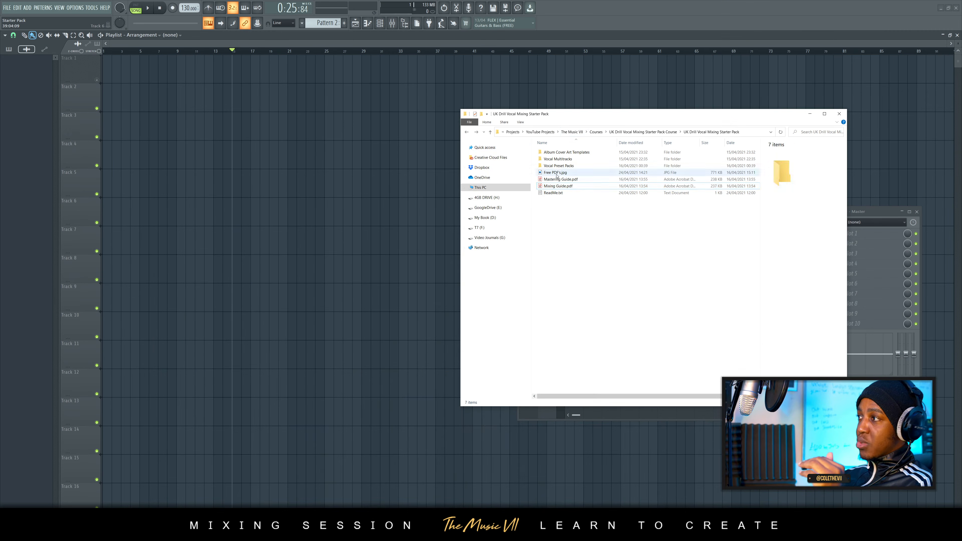
- Play VOX M2 DEMO.mp3 from the VOX 2 folder of Vocal Multitracks from about 0:45, and close the music player
{"action": "double_click", "coordinate": [573, 159]}
{"action": "left_click", "coordinate": [573, 159]}
{"action": "double_click", "coordinate": [573, 159]}
{"action": "double_click", "coordinate": [575, 159]}
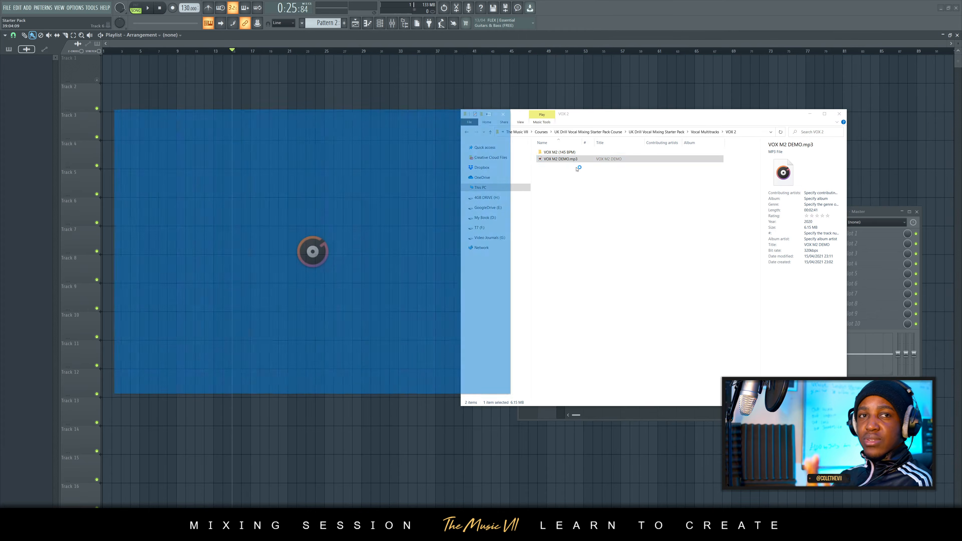
{"action": "left_click", "coordinate": [291, 392]}
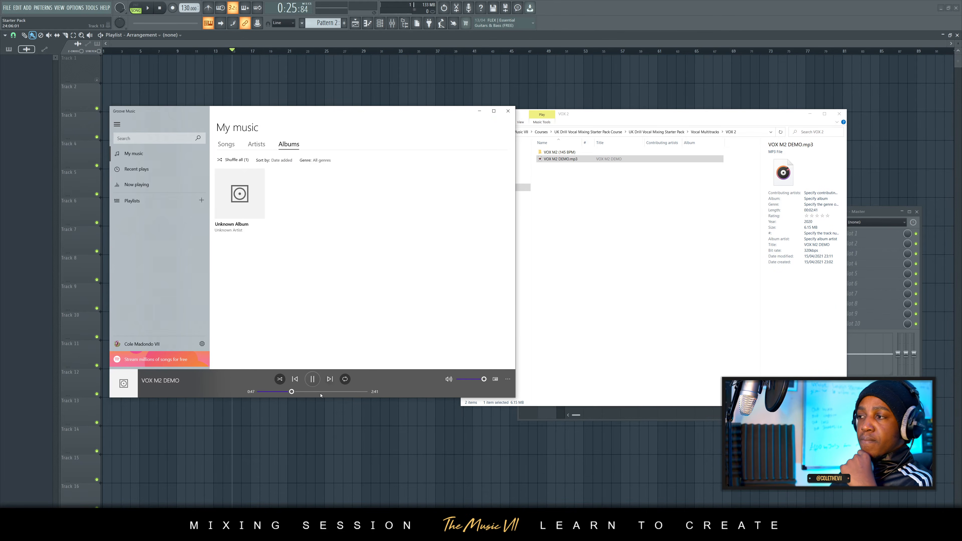
{"action": "left_click", "coordinate": [508, 111]}
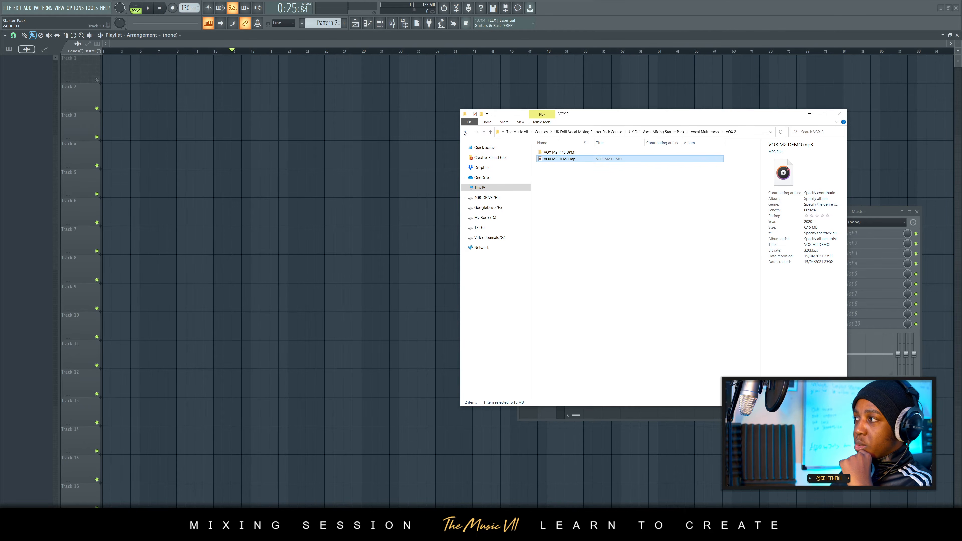
- Play VOX M3 DEMO.mp3 from the VOX 3 folder of Vocal Multitracks, and close the music player
{"action": "left_click", "coordinate": [466, 132]}
{"action": "double_click", "coordinate": [556, 165]}
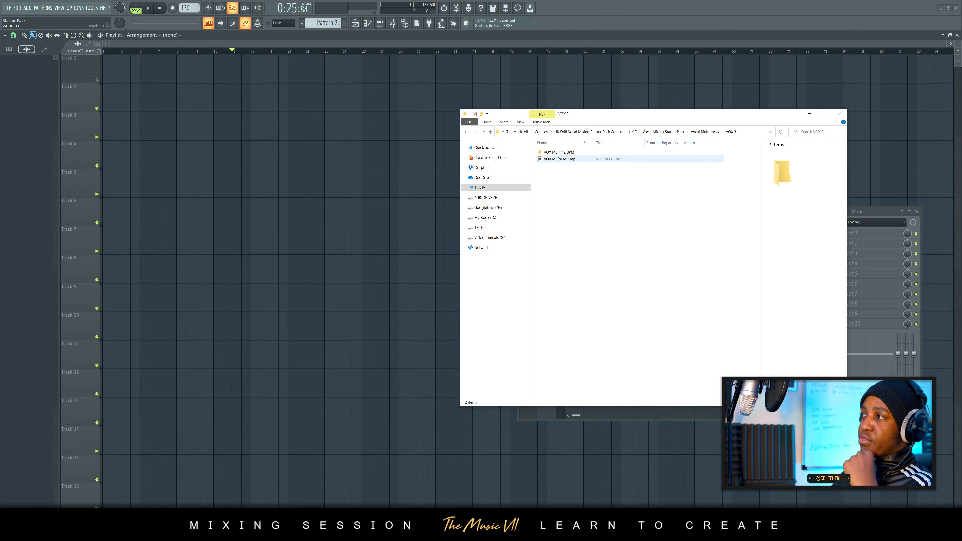
{"action": "double_click", "coordinate": [558, 159]}
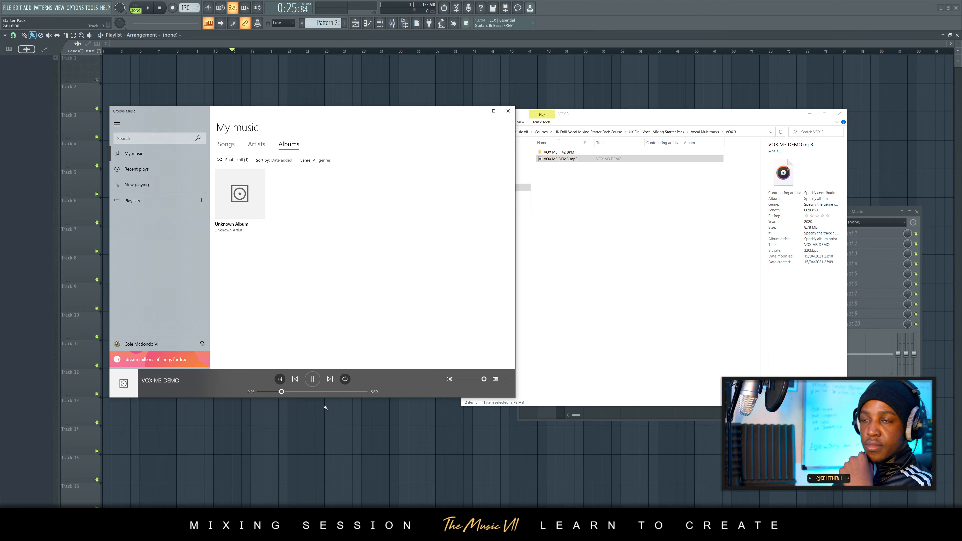
{"action": "left_click", "coordinate": [507, 111]}
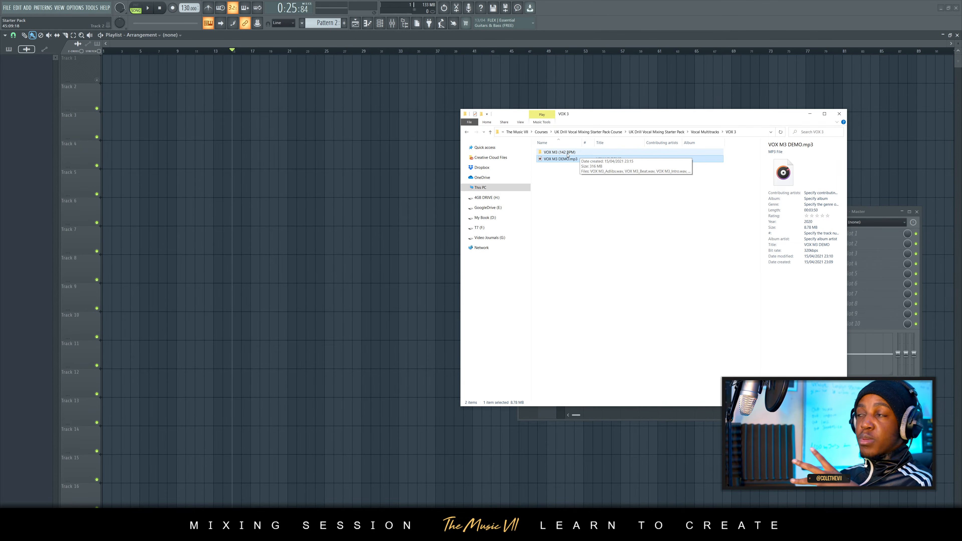
- Set the project tempo to 142 BPM to match the VOX M3 multitracks, and consult the Mixing Guide's checklist again
{"action": "left_click", "coordinate": [190, 23]}
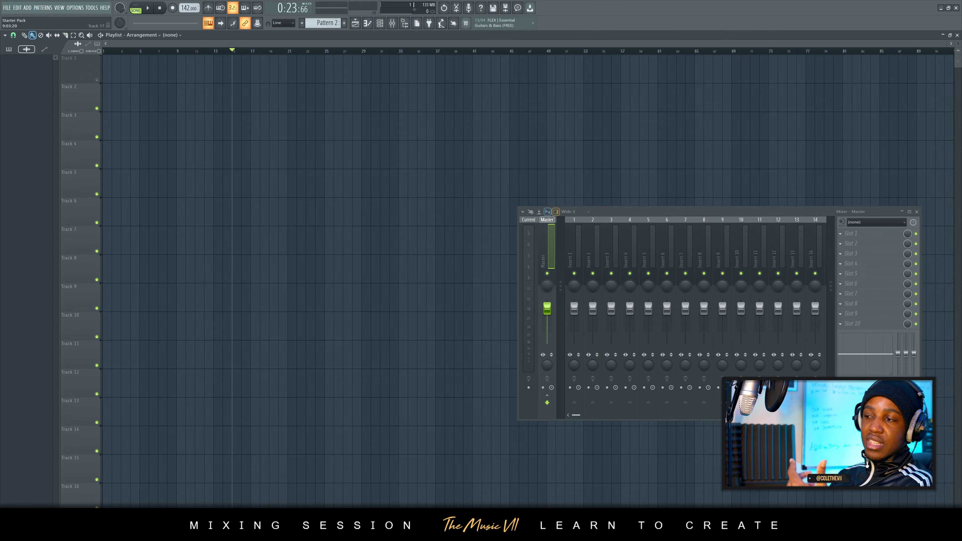
{"action": "key", "text": "alt+Tab"}
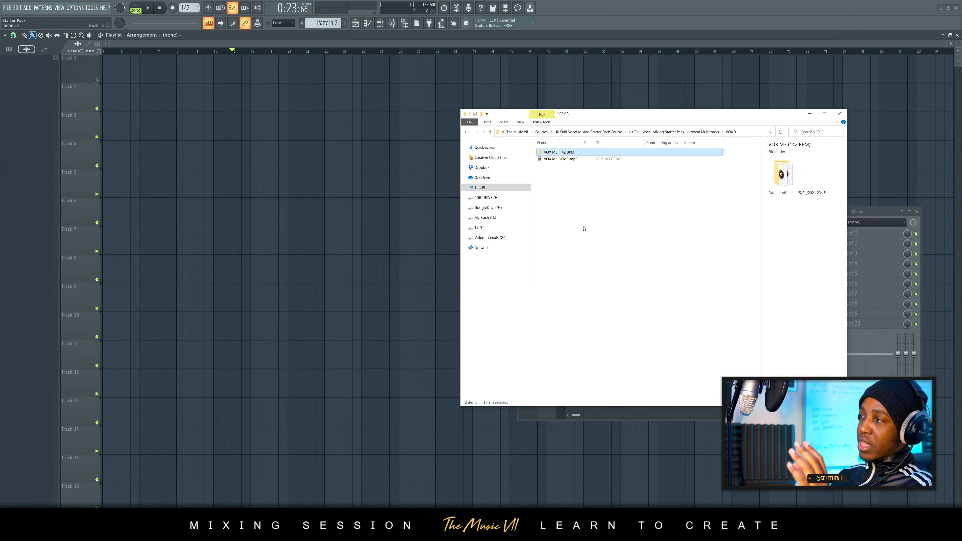
{"action": "left_click", "coordinate": [578, 238]}
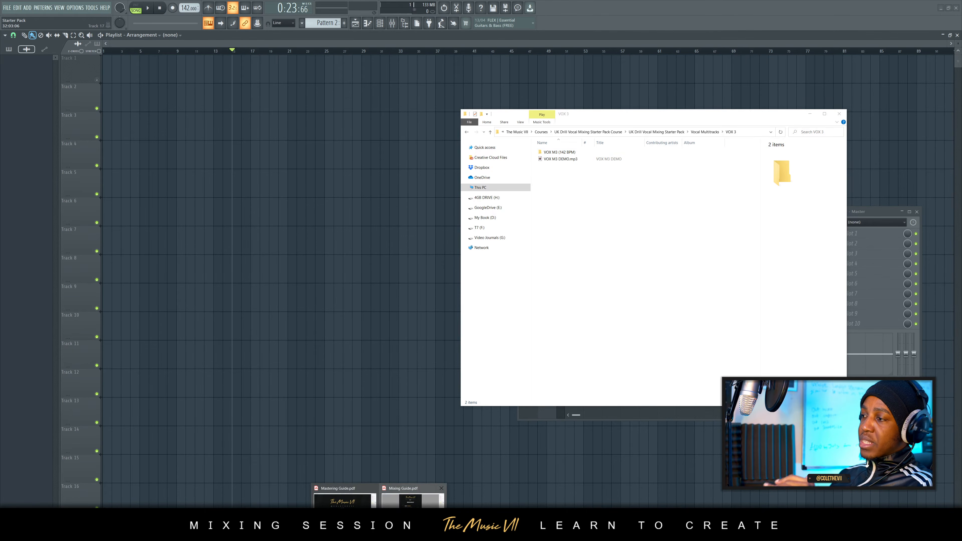
{"action": "key", "text": "alt+Tab"}
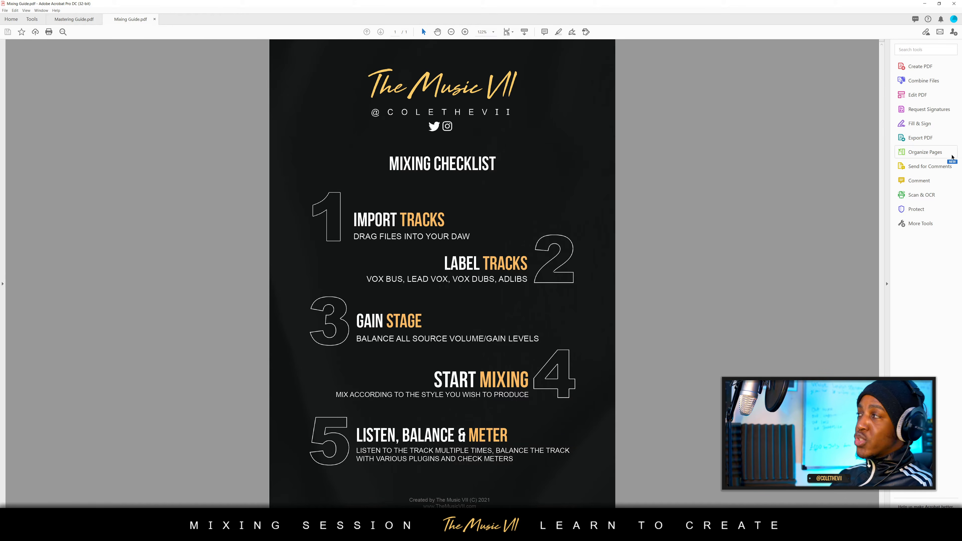
{"action": "left_click", "coordinate": [924, 3]}
- Import all five WAV stems from the VOX M3 (142 BPM) folder onto playlist Tracks 1 to 5, starting at bar 1
{"action": "double_click", "coordinate": [552, 153]}
{"action": "left_click_drag", "start_coordinate": [599, 230], "coordinate": [587, 145]}
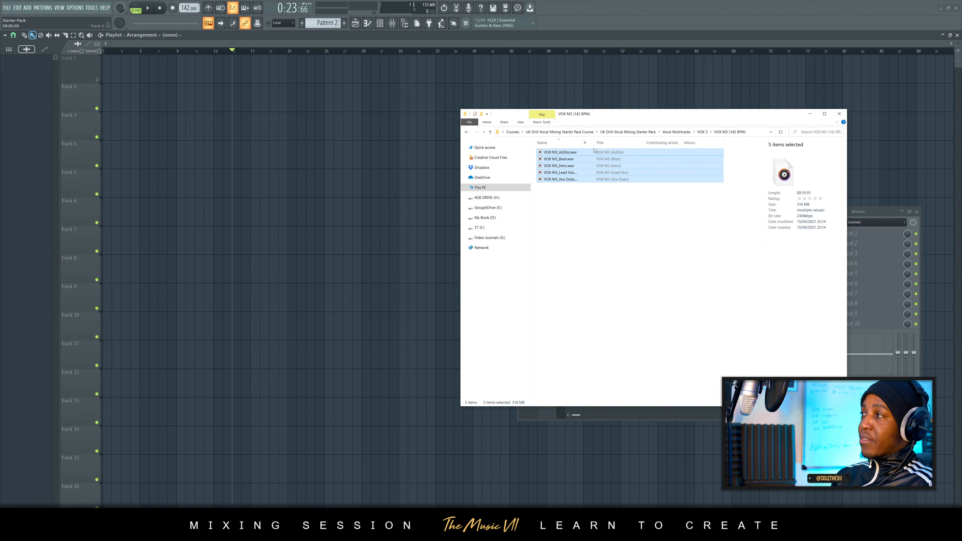
{"action": "left_click_drag", "start_coordinate": [102, 78], "coordinate": [106, 63]}
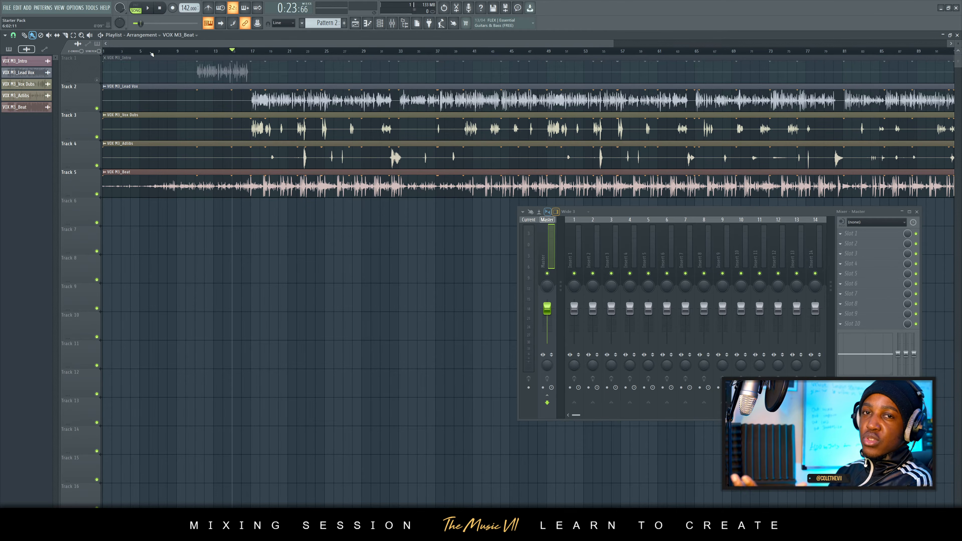
- Unmute Track 1 and audition the imported stems from about bar 11 and from about bar 17, stopping playback at the end
{"action": "left_click", "coordinate": [97, 79]}
{"action": "scroll", "coordinate": [342, 184], "scroll_direction": "up", "scroll_amount": 3}
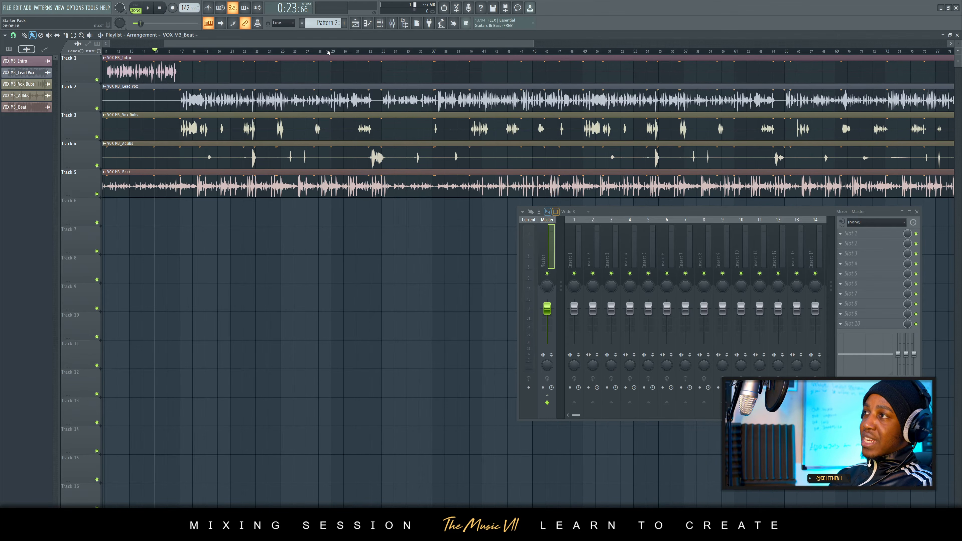
{"action": "scroll", "coordinate": [327, 54], "scroll_direction": "left", "scroll_amount": 5}
{"action": "left_click", "coordinate": [229, 54]}
{"action": "key", "text": "ctrl+m"}
{"action": "key", "text": "space"}
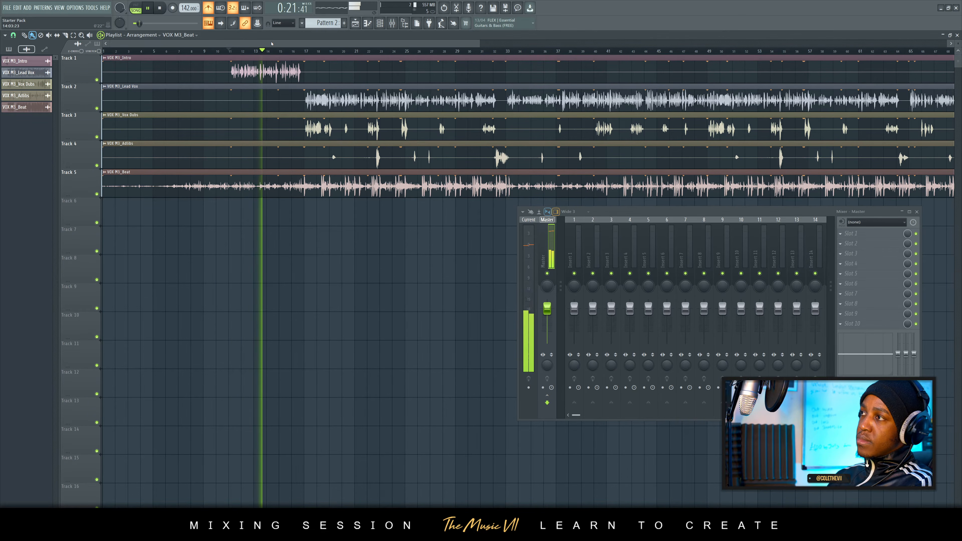
{"action": "key", "text": "space"}
{"action": "left_click", "coordinate": [304, 50]}
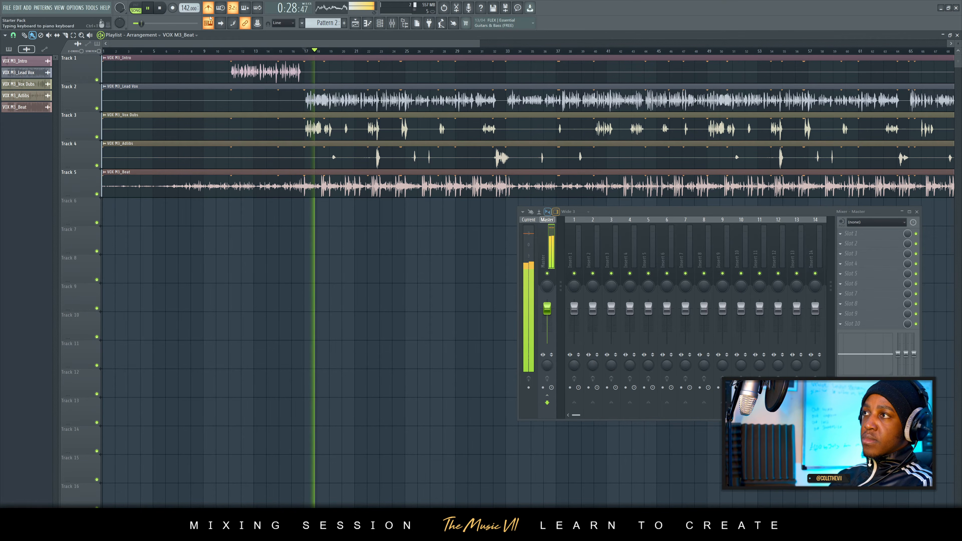
{"action": "scroll", "coordinate": [237, 50], "scroll_direction": "down", "scroll_amount": 3}
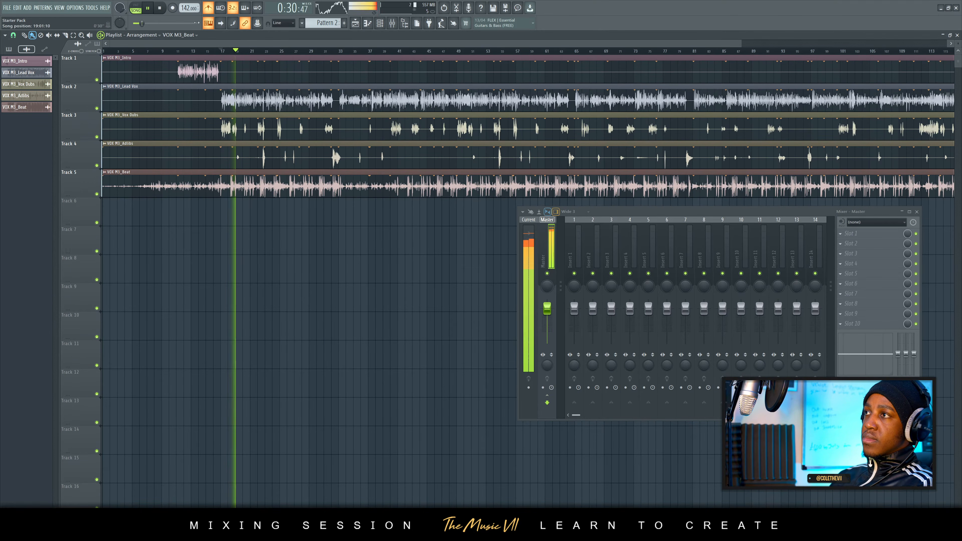
{"action": "key", "text": "space"}
- Open the Mixing Guide, read its Label Tracks item, and return to the FL Studio project
{"action": "mouse_move", "coordinate": [379, 533]}
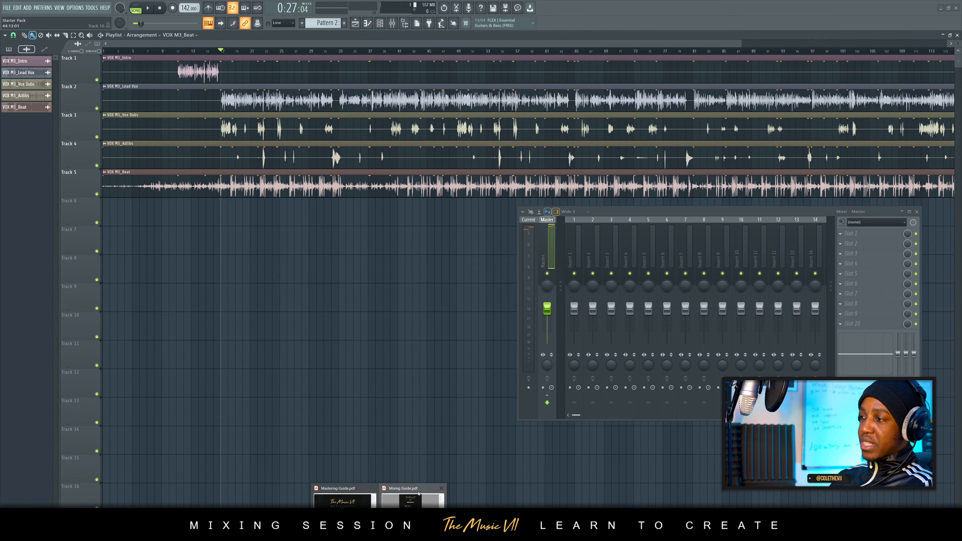
{"action": "left_click", "coordinate": [414, 500]}
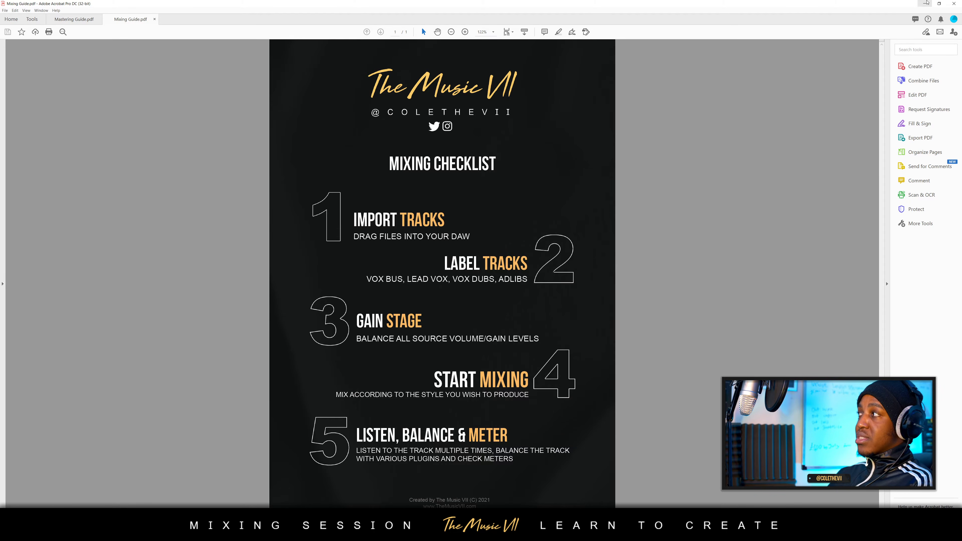
{"action": "left_click", "coordinate": [924, 3]}
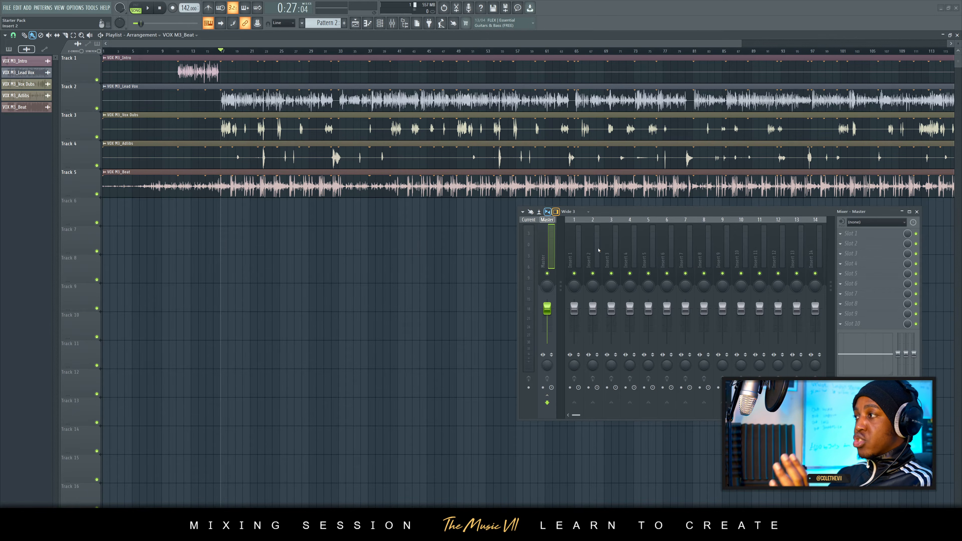
- Rename mixer insert 1 as Beat and mixer insert 2 as Vox Bus
{"action": "left_click", "coordinate": [578, 232]}
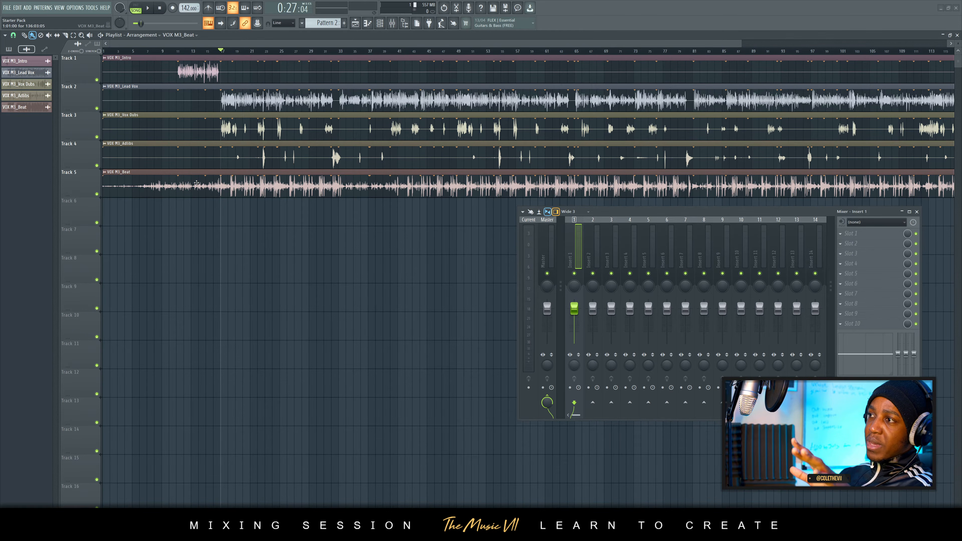
{"action": "right_click", "coordinate": [581, 218]}
{"action": "left_click", "coordinate": [603, 226]}
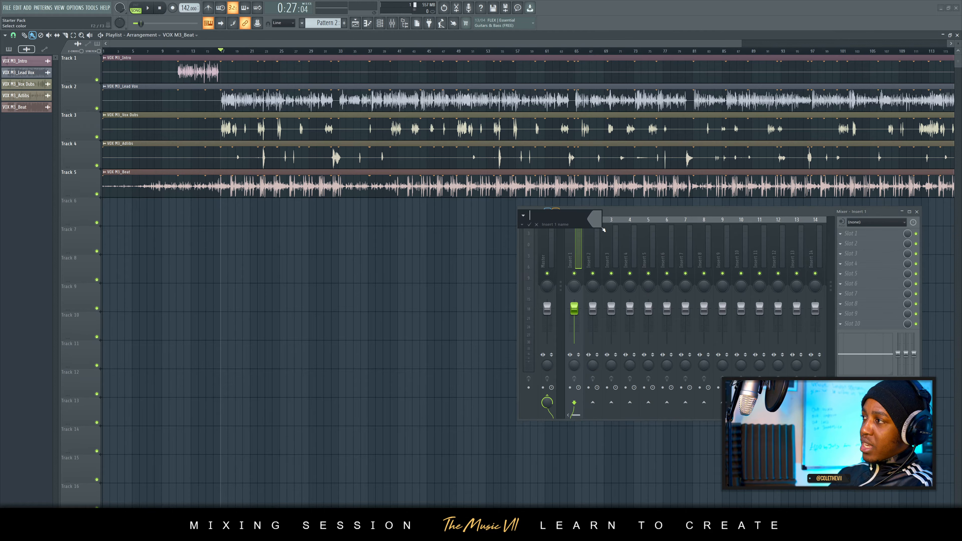
{"action": "key", "text": "Return"}
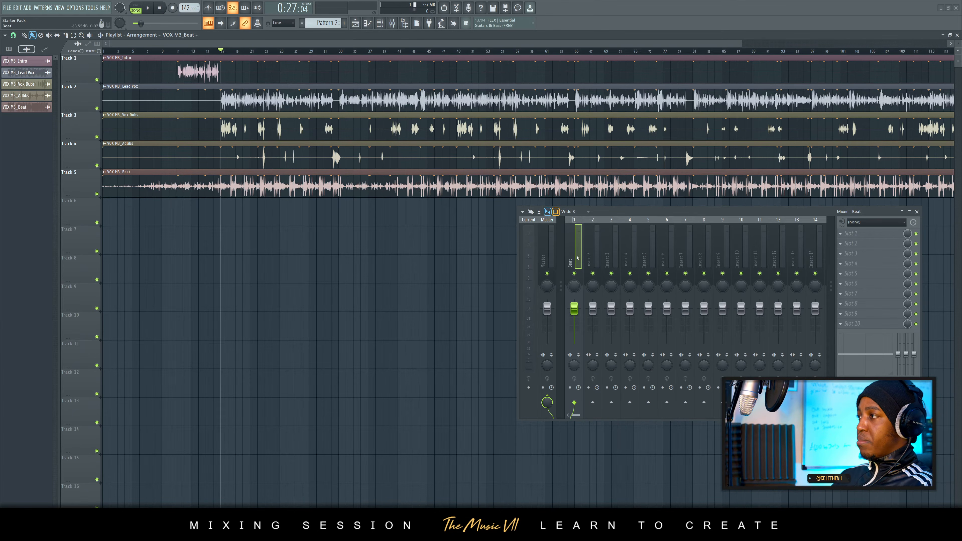
{"action": "left_click", "coordinate": [598, 231]}
{"action": "right_click", "coordinate": [601, 215]}
{"action": "left_click", "coordinate": [625, 228]}
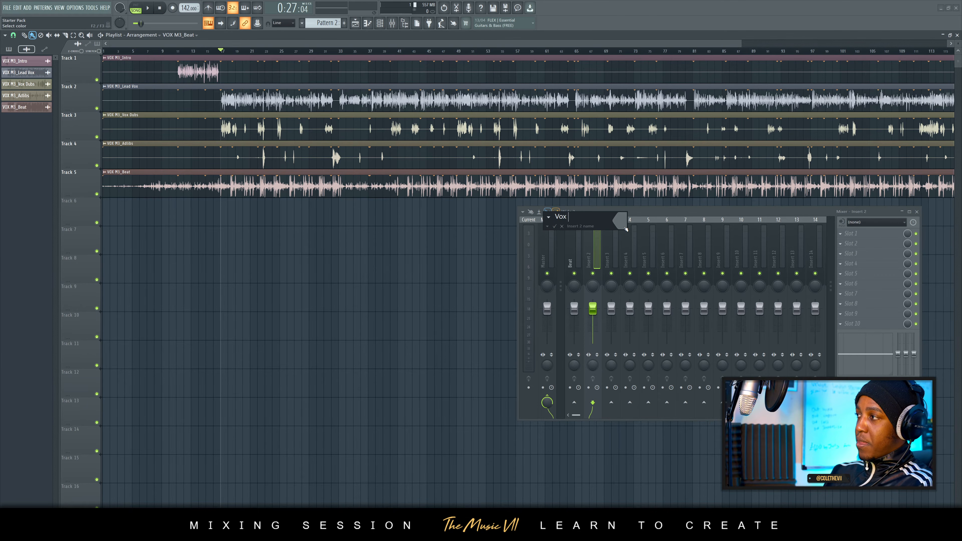
{"action": "key", "text": "Return"}
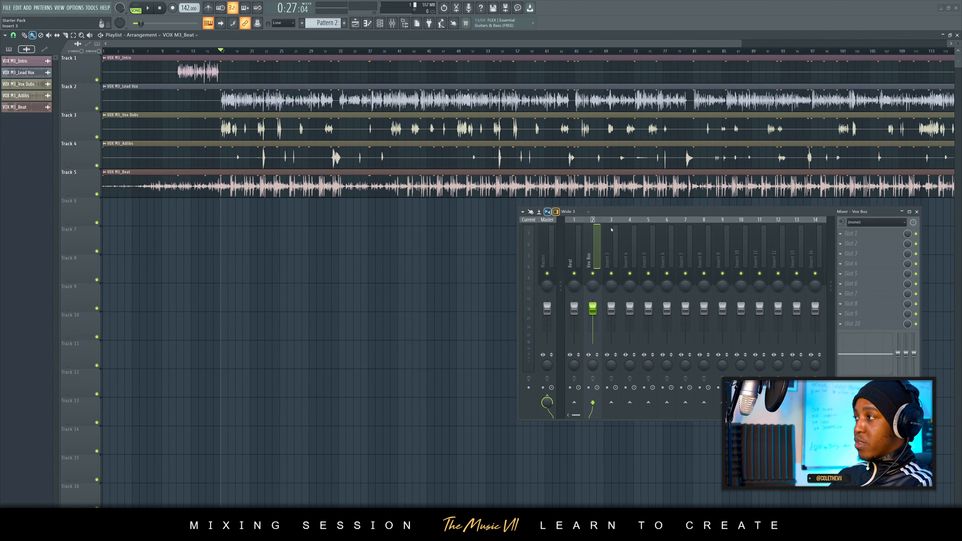
- Rename mixer insert 3 as Lead Vox
{"action": "left_click", "coordinate": [611, 228]}
{"action": "right_click", "coordinate": [611, 228]}
{"action": "left_click", "coordinate": [630, 228]}
{"action": "type", "text": "Lead Vo"}
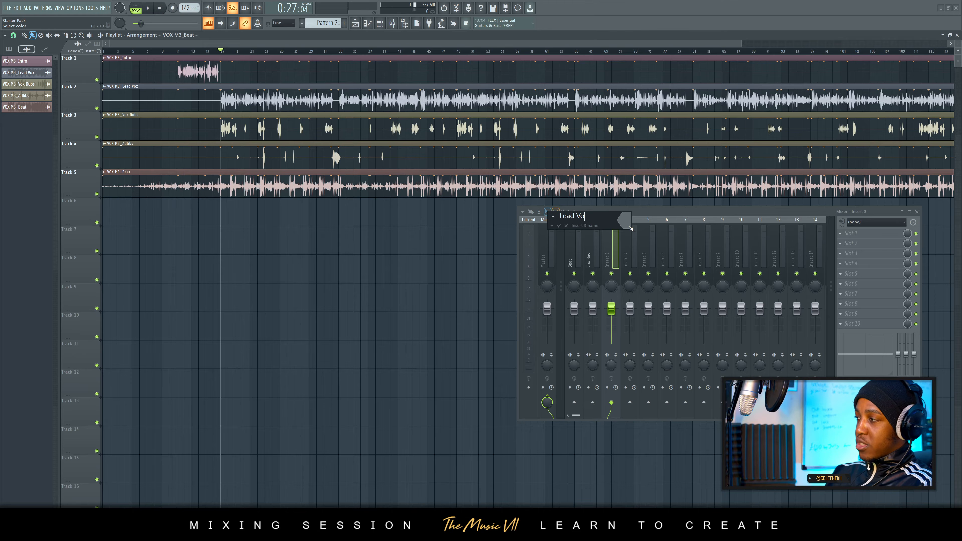
{"action": "type", "text": "x"}
{"action": "key", "text": "Return"}
- Rename mixer insert 4 as Vox Dubs
{"action": "right_click", "coordinate": [630, 223]}
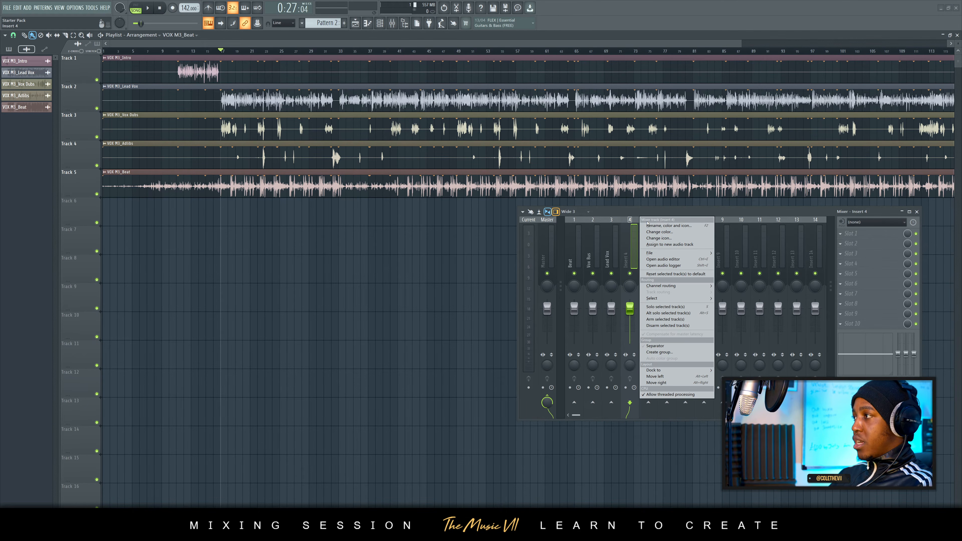
{"action": "left_click", "coordinate": [660, 225]}
{"action": "type", "text": "Vox Dub"}
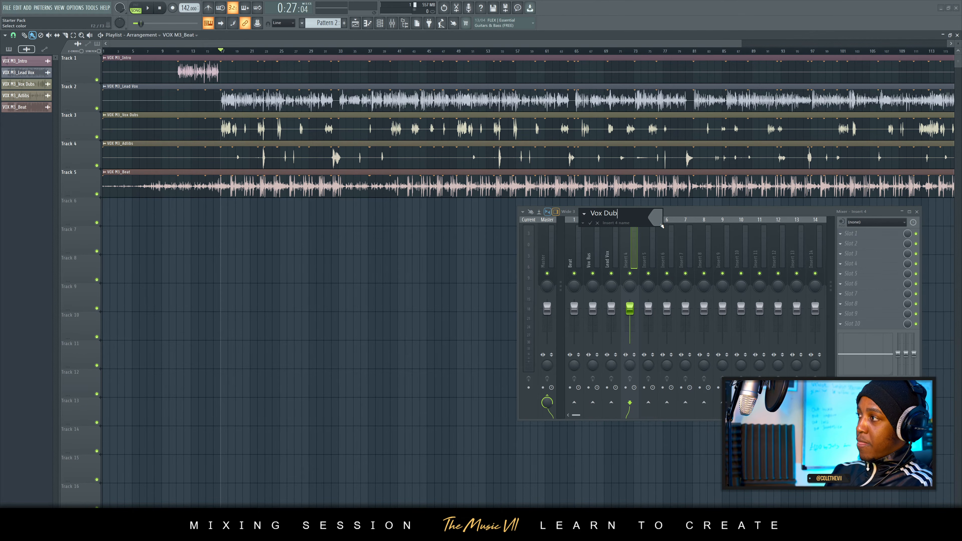
{"action": "type", "text": "s"}
{"action": "key", "text": "Return"}
- Rename mixer insert 5 as Adlibs
{"action": "right_click", "coordinate": [652, 227]}
{"action": "left_click", "coordinate": [666, 227]}
{"action": "type", "text": "A"}
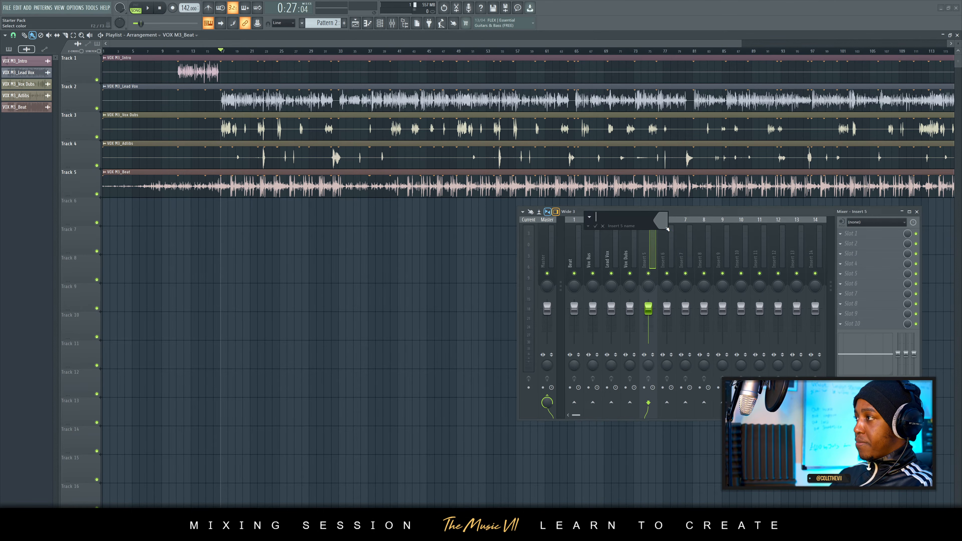
{"action": "type", "text": "dlibs"}
{"action": "key", "text": "Return"}
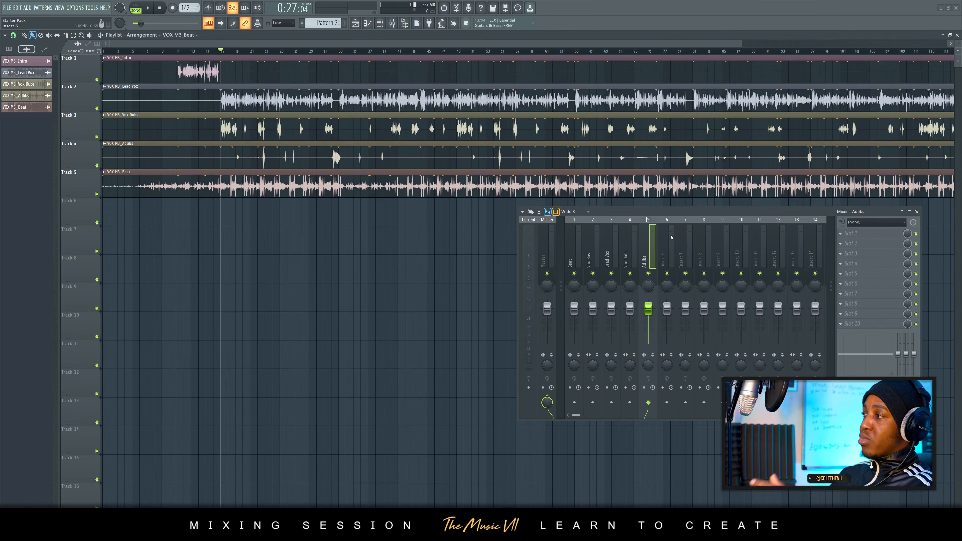
- Rename mixer insert 6 as Intro
{"action": "right_click", "coordinate": [675, 217]}
{"action": "left_click", "coordinate": [714, 225]}
{"action": "type", "text": "Intr"}
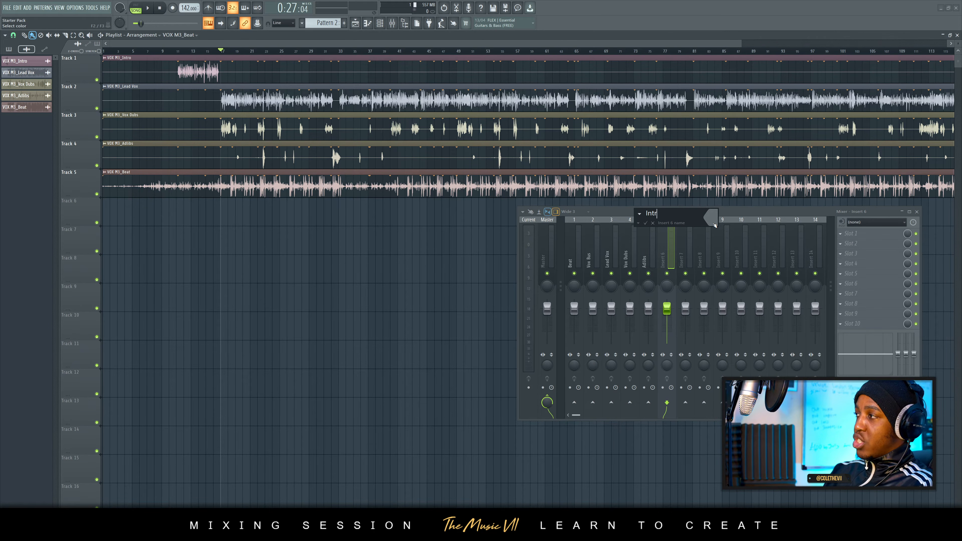
{"action": "type", "text": "o"}
{"action": "key", "text": "Return"}
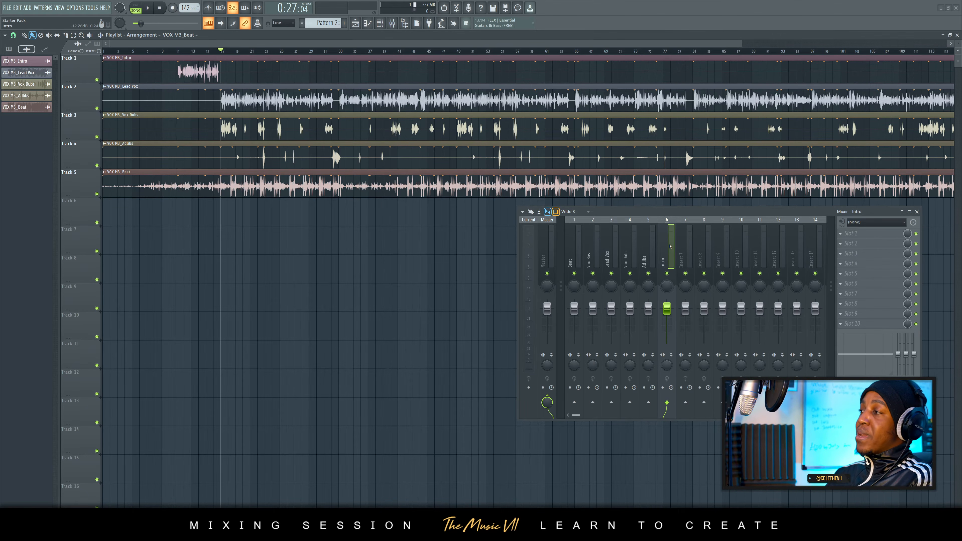
- Clear the custom names of the Intro, Adlibs and Vox Dubs mixer inserts
{"action": "right_click", "coordinate": [574, 247]}
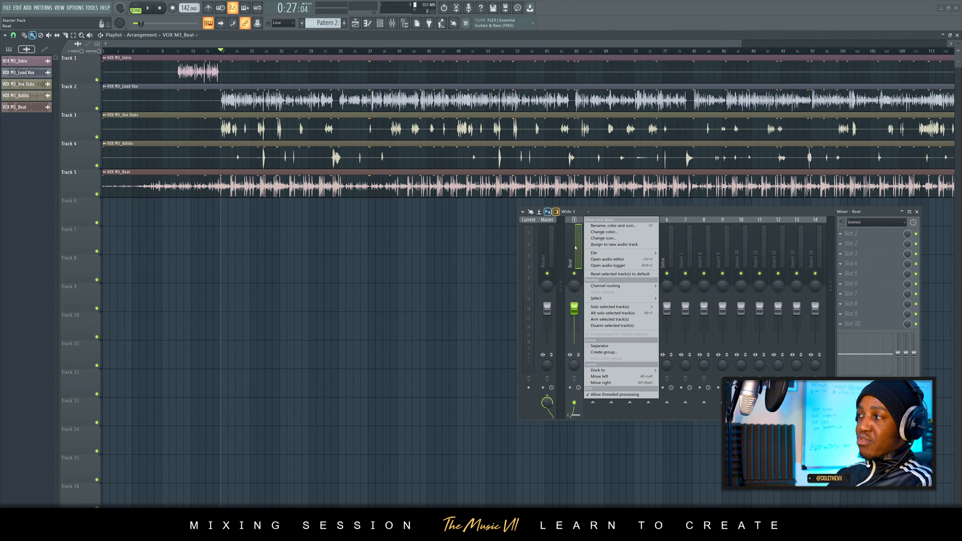
{"action": "left_click", "coordinate": [578, 247]}
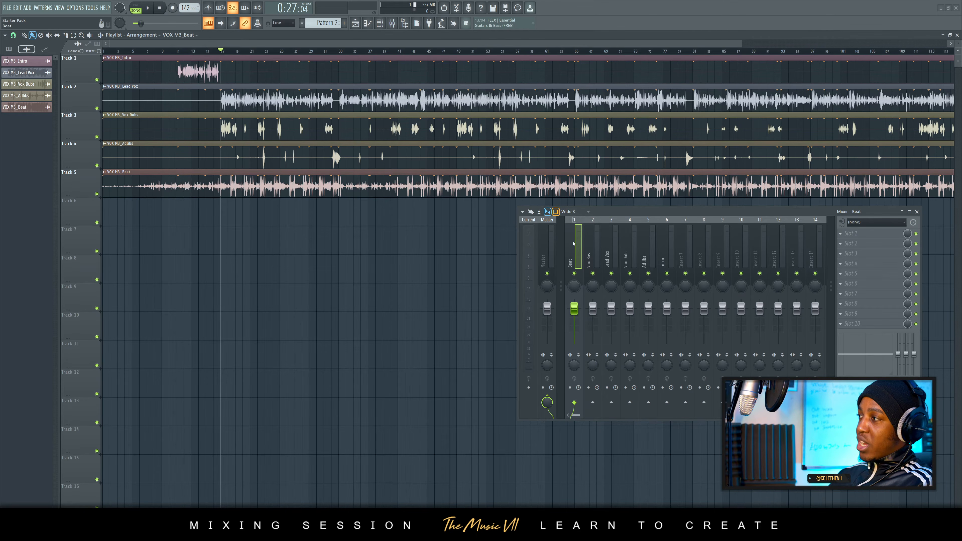
{"action": "right_click", "coordinate": [672, 264]}
{"action": "left_click", "coordinate": [689, 232]}
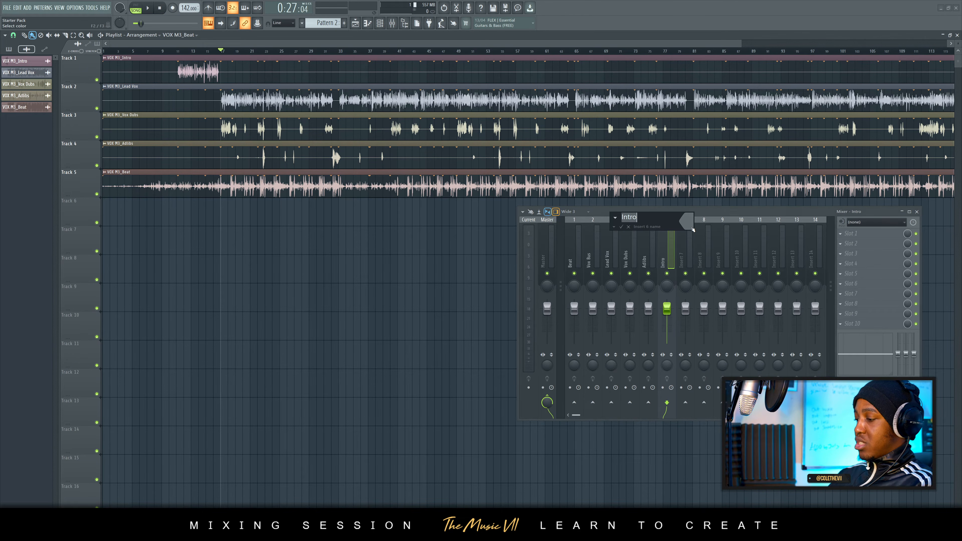
{"action": "key", "text": "Return"}
{"action": "right_click", "coordinate": [653, 247]}
{"action": "left_click", "coordinate": [670, 227]}
{"action": "key", "text": "BackSpace"}
{"action": "key", "text": "Return"}
{"action": "right_click", "coordinate": [632, 248]}
{"action": "left_click", "coordinate": [649, 226]}
{"action": "key", "text": "BackSpace"}
{"action": "key", "text": "Return"}
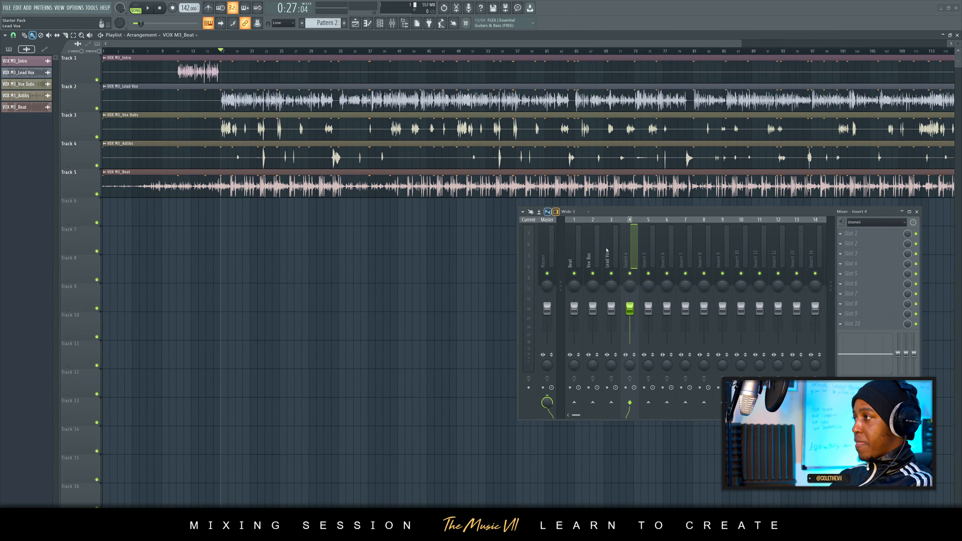
- Clear the custom names of the Lead Vox, Vox Bus and Beat mixer inserts
{"action": "right_click", "coordinate": [614, 247]}
{"action": "left_click", "coordinate": [626, 226]}
{"action": "key", "text": "BackSpace"}
{"action": "key", "text": "Return"}
{"action": "right_click", "coordinate": [595, 247]}
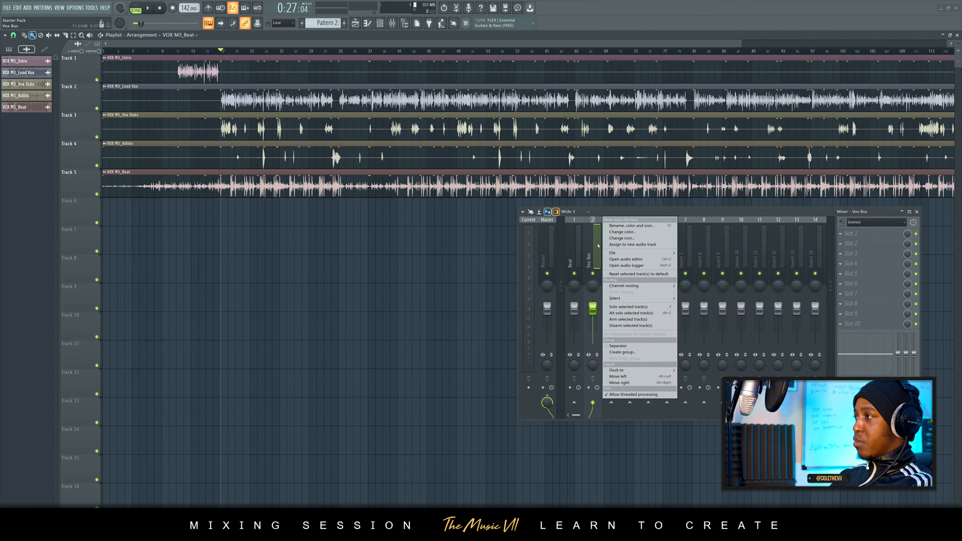
{"action": "left_click", "coordinate": [620, 226]}
{"action": "key", "text": "BackSpace"}
{"action": "key", "text": "Return"}
{"action": "right_click", "coordinate": [576, 247]}
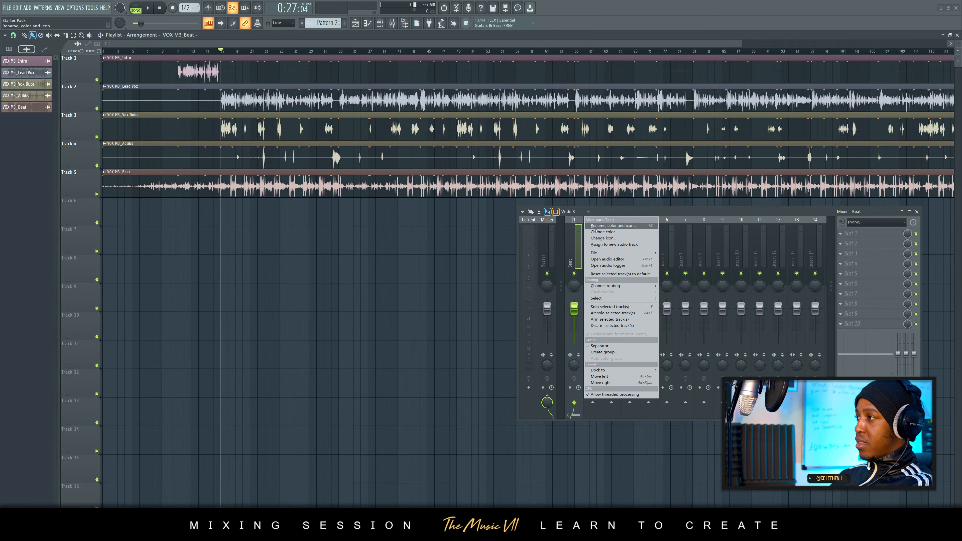
{"action": "left_click", "coordinate": [602, 226]}
{"action": "key", "text": "BackSpace"}
{"action": "key", "text": "Return"}
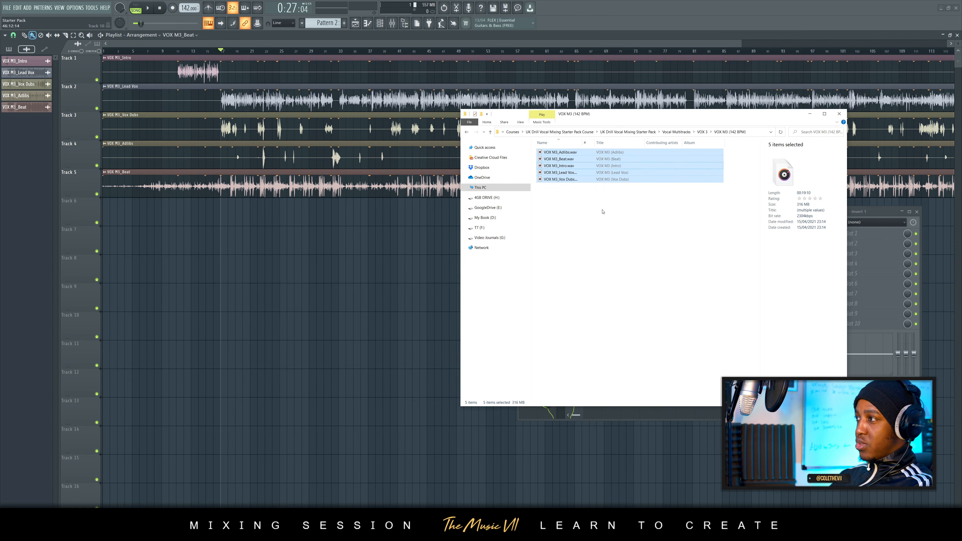
- In File Explorer, open UK Drill Vocal Preset Pack 2 (Stock Plugins) under Vocal Preset Packs, FL Studio 20, and arrange its window beside the mixer
{"action": "left_click", "coordinate": [603, 208]}
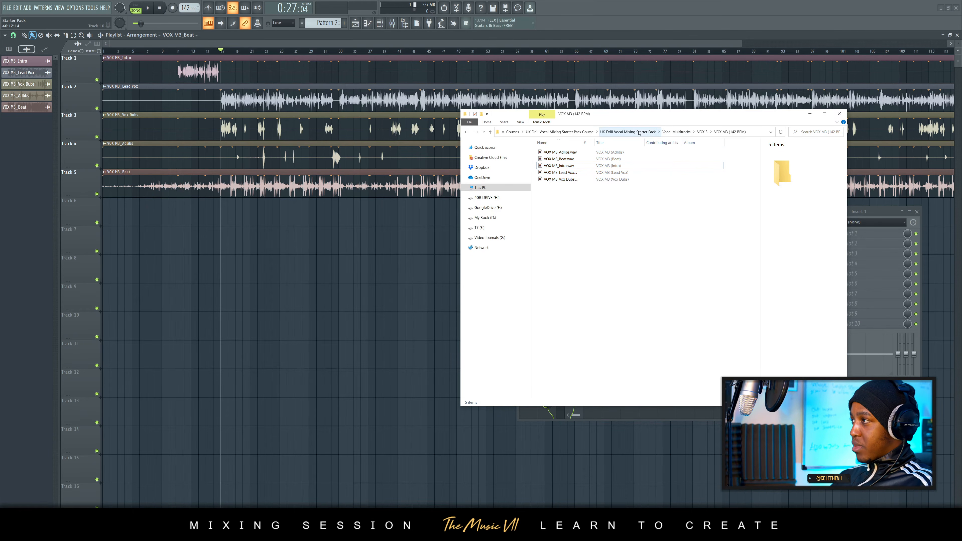
{"action": "left_click", "coordinate": [639, 131]}
{"action": "double_click", "coordinate": [583, 159]}
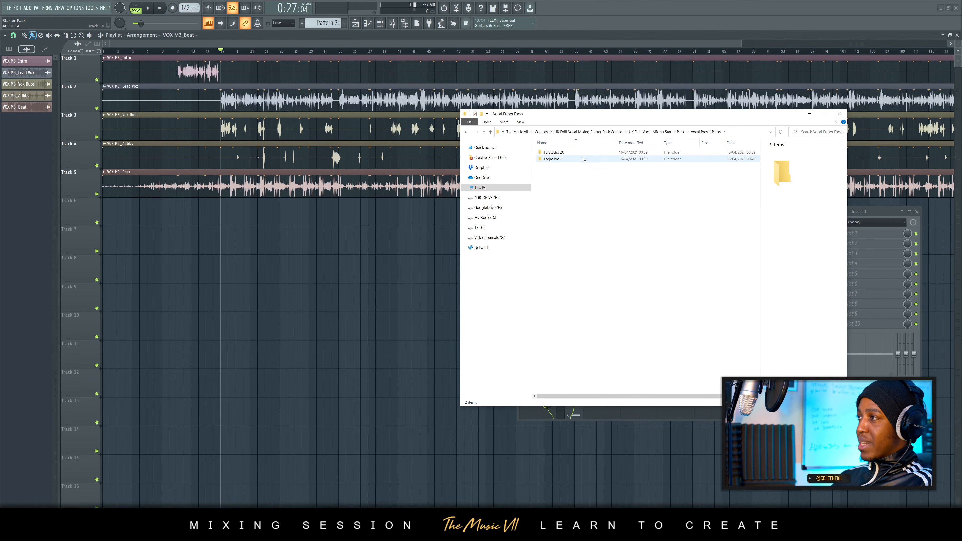
{"action": "double_click", "coordinate": [583, 152]}
{"action": "double_click", "coordinate": [590, 152]}
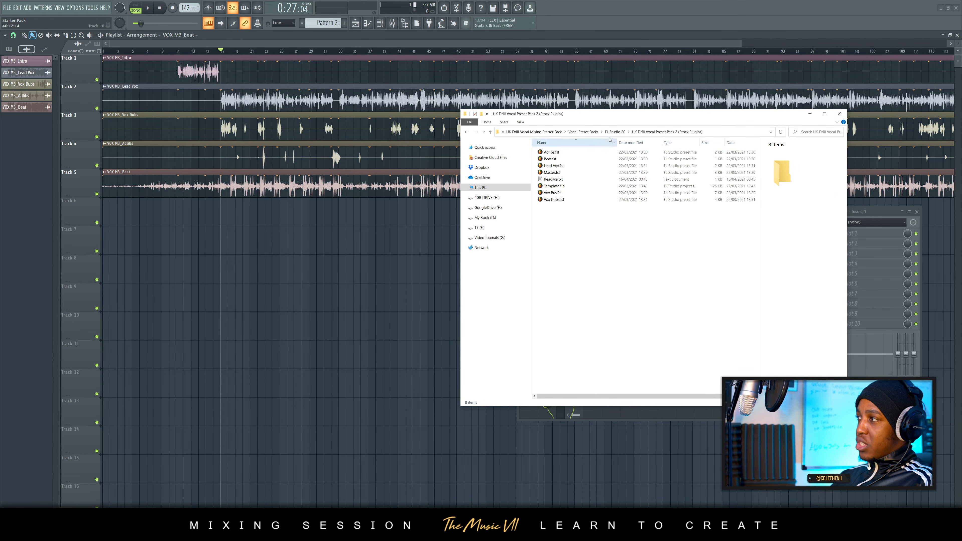
{"action": "left_click_drag", "start_coordinate": [615, 119], "coordinate": [239, 170]}
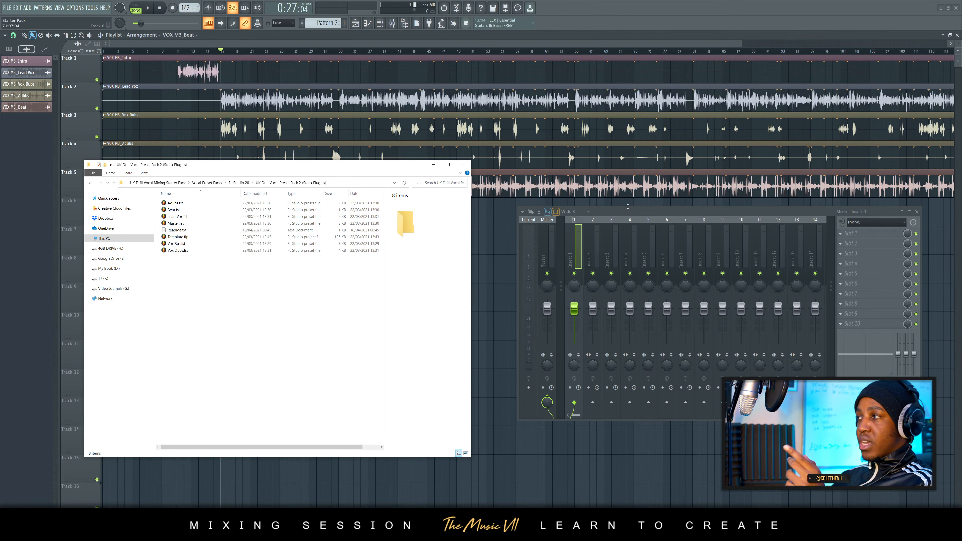
{"action": "left_click_drag", "start_coordinate": [624, 212], "coordinate": [613, 211]}
- Load the preset Beat.fst onto mixer insert 1 and Vox Bus.fst onto insert 2
{"action": "left_click", "coordinate": [163, 533]}
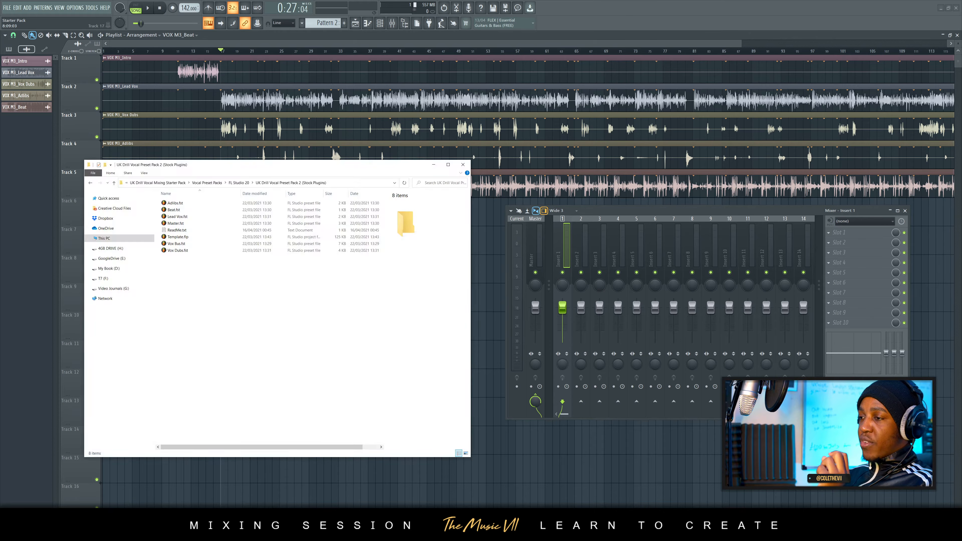
{"action": "left_click_drag", "start_coordinate": [189, 214], "coordinate": [563, 256]}
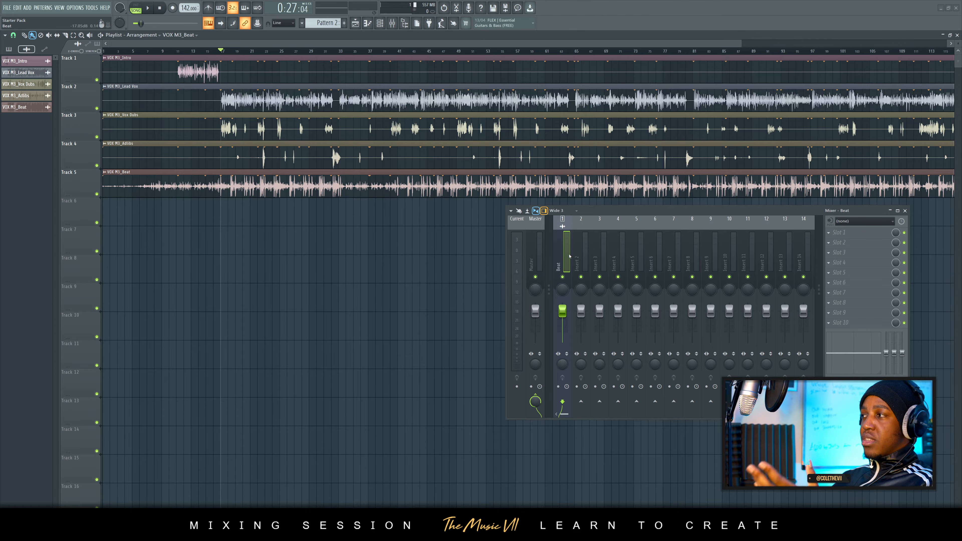
{"action": "left_click", "coordinate": [166, 534]}
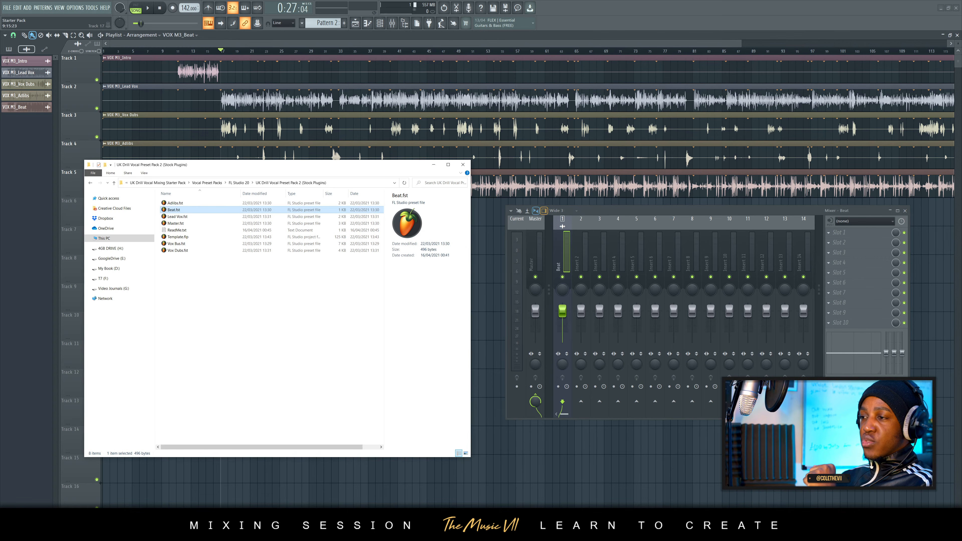
{"action": "left_click", "coordinate": [187, 243]}
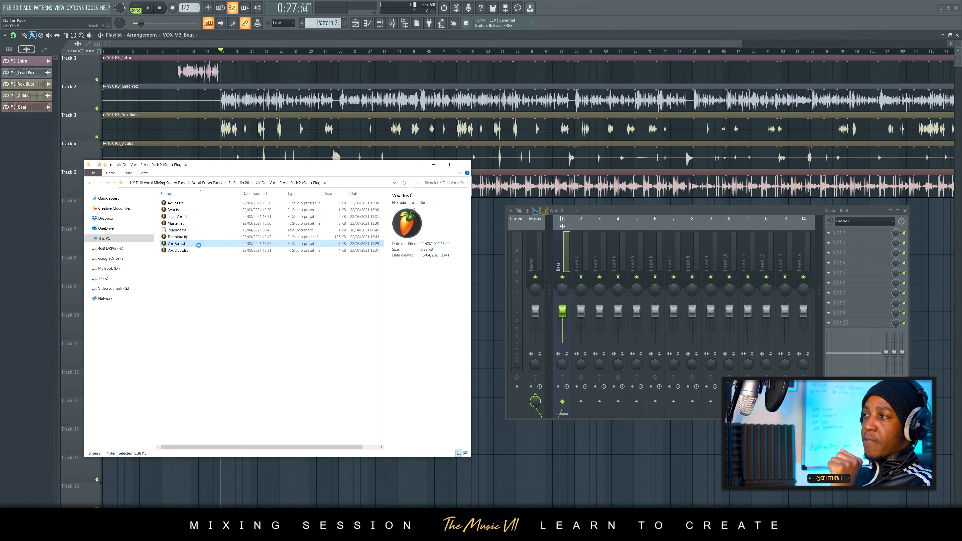
{"action": "left_click_drag", "start_coordinate": [589, 255], "coordinate": [584, 257]}
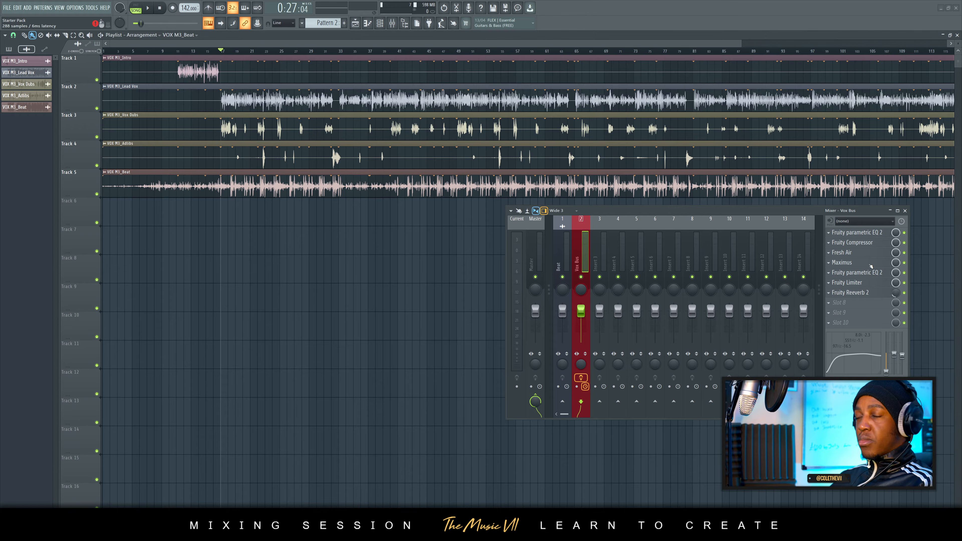
- Load the preset Lead Vox.fst onto mixer insert 3 and Vox Dubs.fst onto insert 4
{"action": "left_click", "coordinate": [165, 533]}
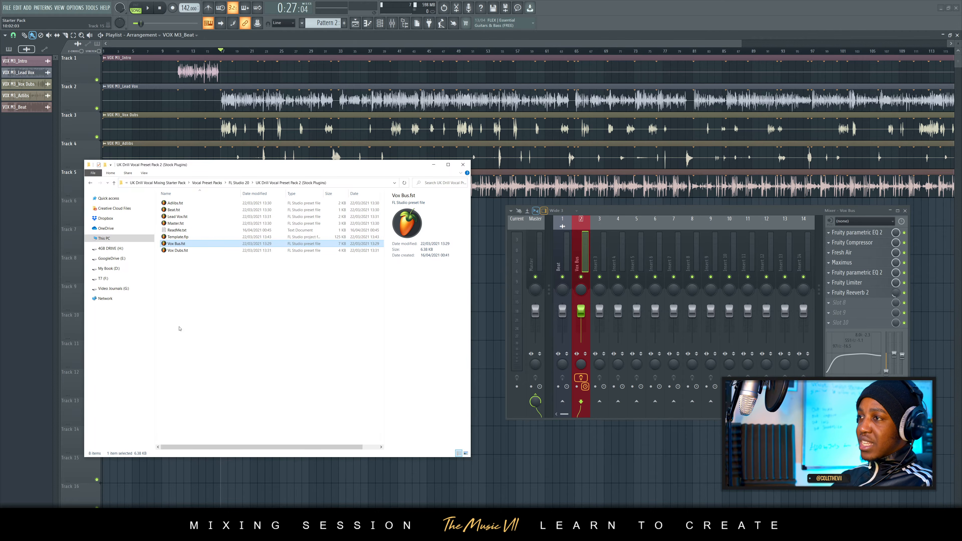
{"action": "left_click_drag", "start_coordinate": [182, 216], "coordinate": [597, 268]}
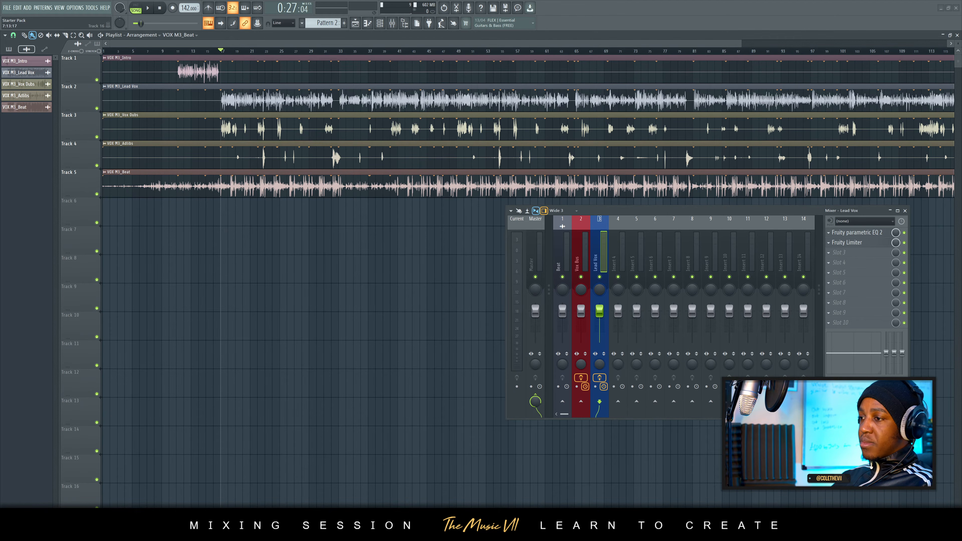
{"action": "left_click", "coordinate": [164, 533]}
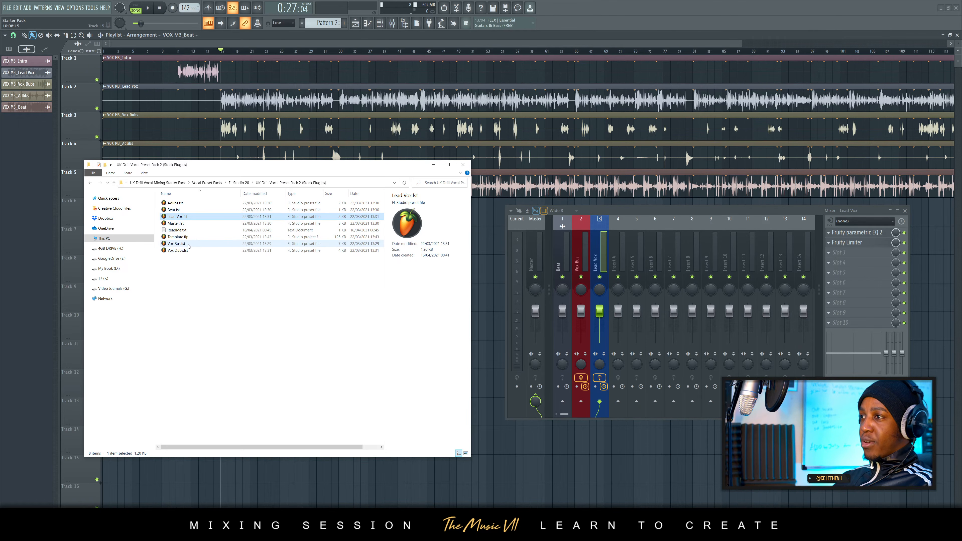
{"action": "left_click", "coordinate": [179, 250]}
{"action": "left_click_drag", "start_coordinate": [618, 273], "coordinate": [625, 265]}
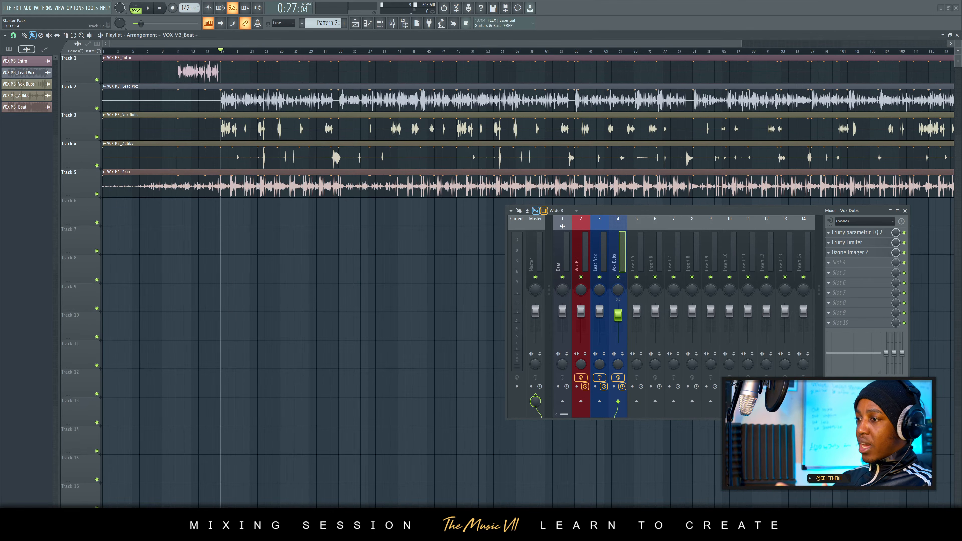
- Load the preset Adlibs.fst from the preset pack folder onto mixer insert 5
{"action": "left_click", "coordinate": [165, 534]}
{"action": "left_click", "coordinate": [201, 204]}
{"action": "left_click_drag", "start_coordinate": [200, 205], "coordinate": [640, 263]}
- Examine the effect chains on the Vox Bus, Lead Vox, Vox Dubs and Adlibs mixer tracks
{"action": "left_click", "coordinate": [584, 248]}
{"action": "left_click", "coordinate": [601, 250]}
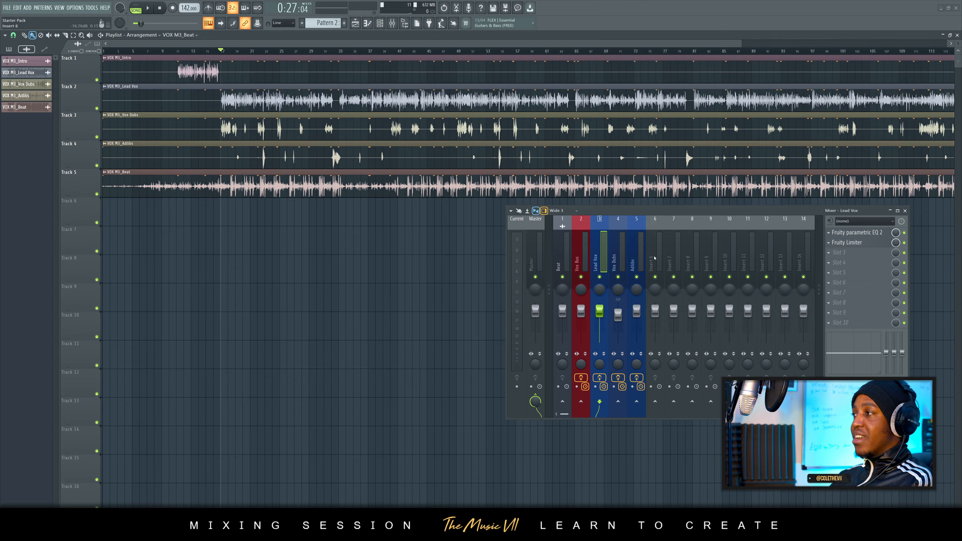
{"action": "left_click", "coordinate": [617, 255]}
{"action": "left_click", "coordinate": [635, 257]}
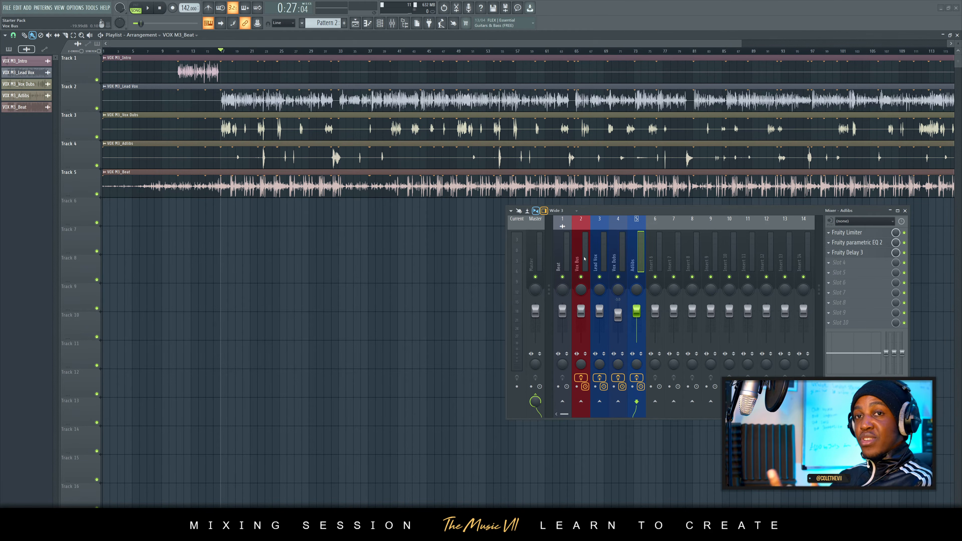
- Route the Lead Vox, Vox Dubs and Adlibs mixer tracks only to the Vox Bus track
{"action": "left_click", "coordinate": [599, 261]}
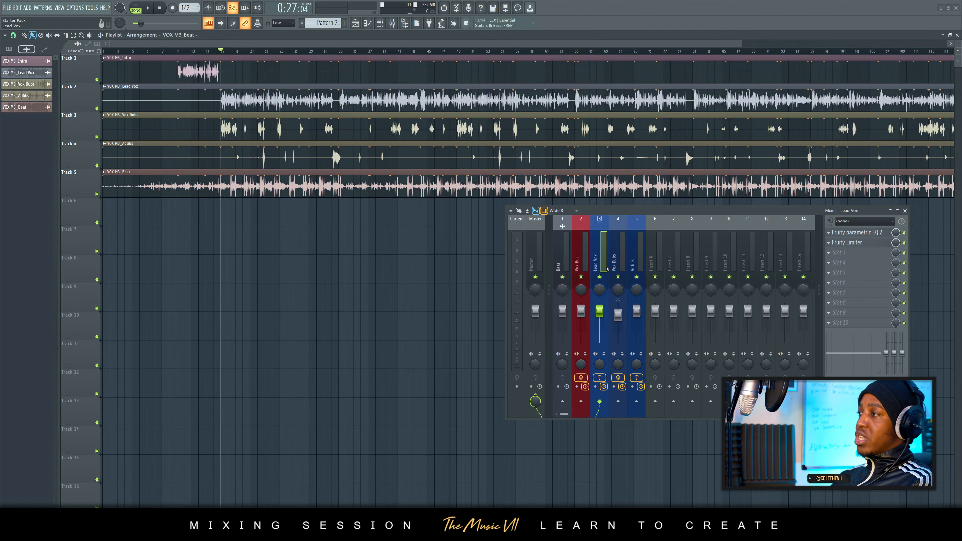
{"action": "left_click_drag", "start_coordinate": [601, 264], "coordinate": [636, 264]}
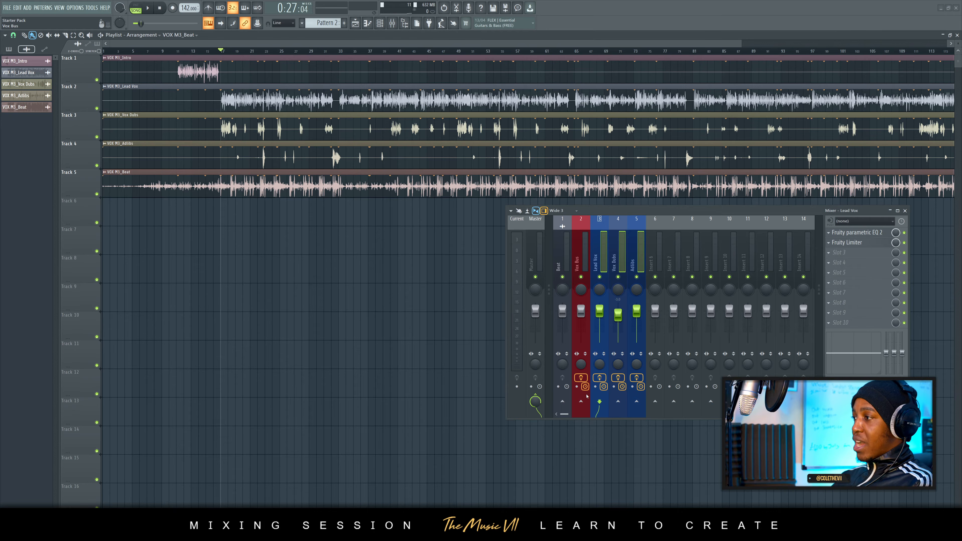
{"action": "right_click", "coordinate": [581, 401]}
{"action": "left_click", "coordinate": [591, 410]}
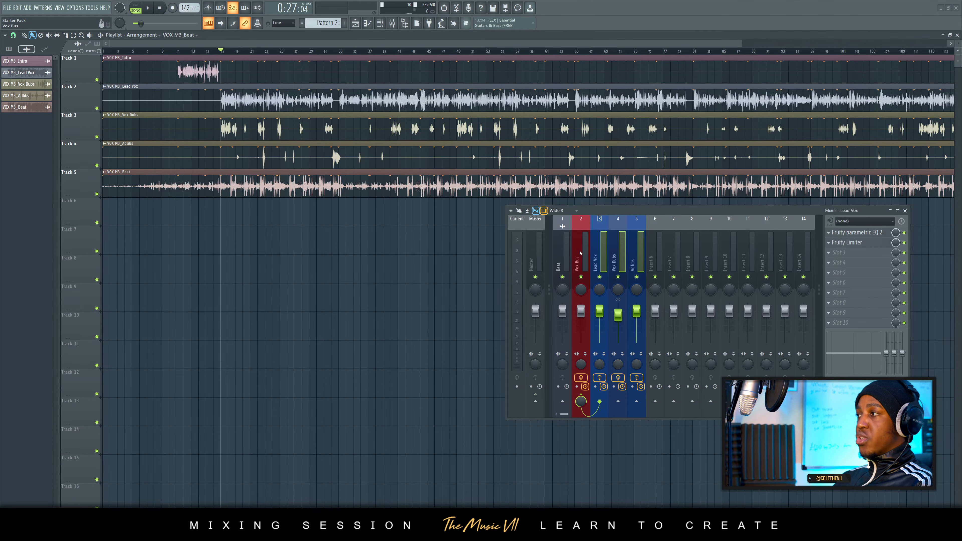
{"action": "left_click", "coordinate": [579, 258]}
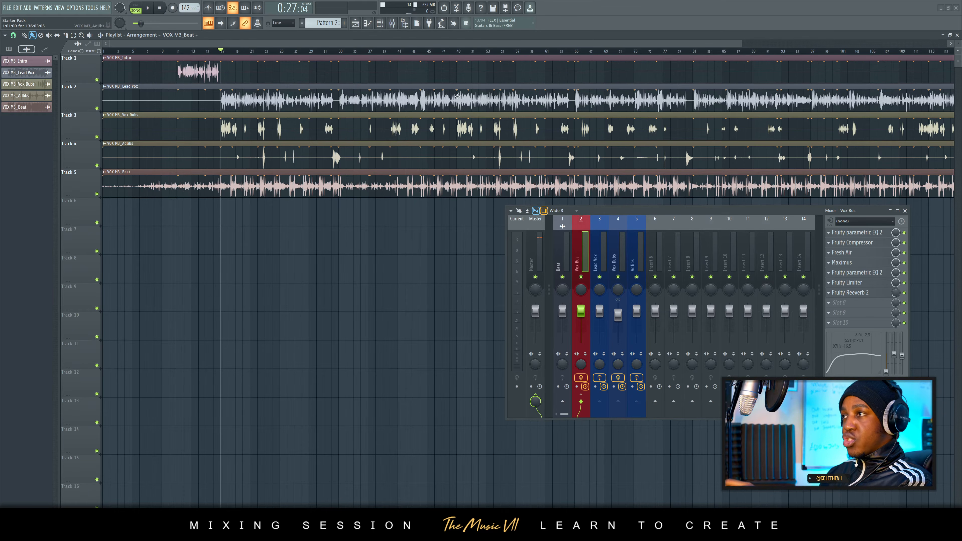
- Assign the VOX M3_Beat clip to mixer track 1 and play the song briefly to check its signal
{"action": "double_click", "coordinate": [224, 172]}
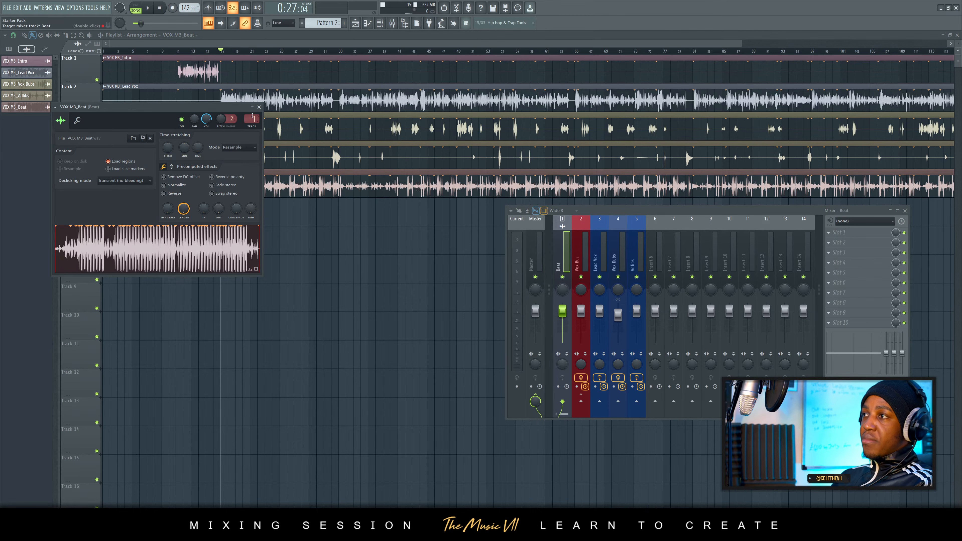
{"action": "left_click", "coordinate": [259, 107]}
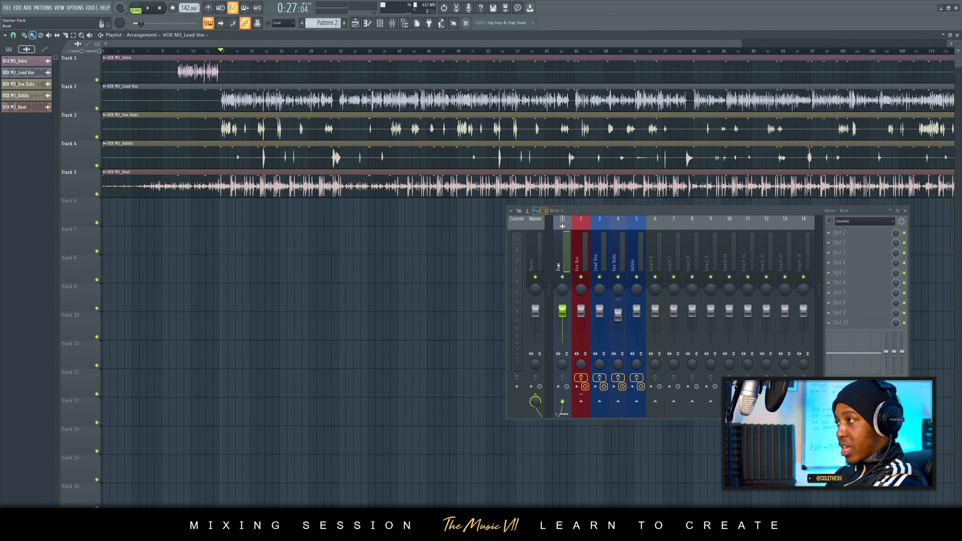
{"action": "key", "text": "space"}
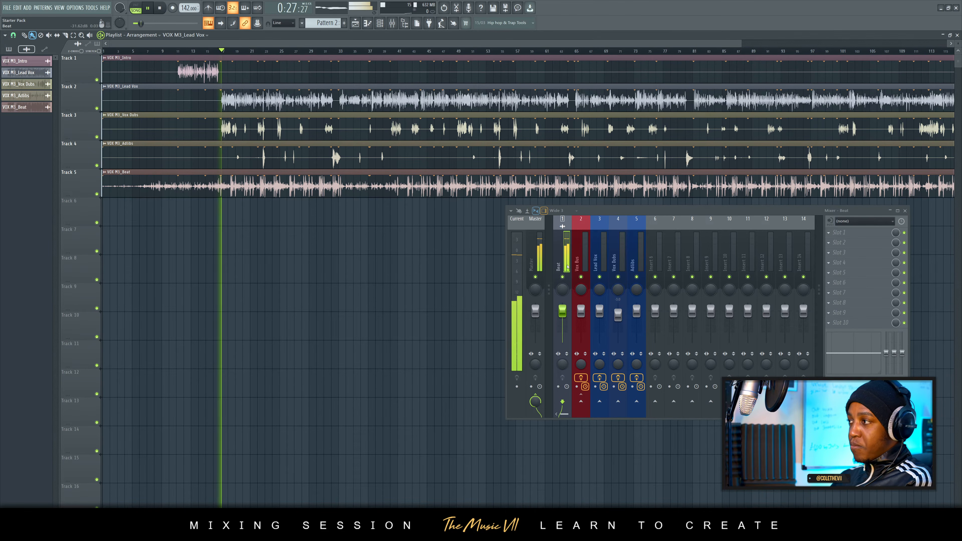
{"action": "key", "text": "space"}
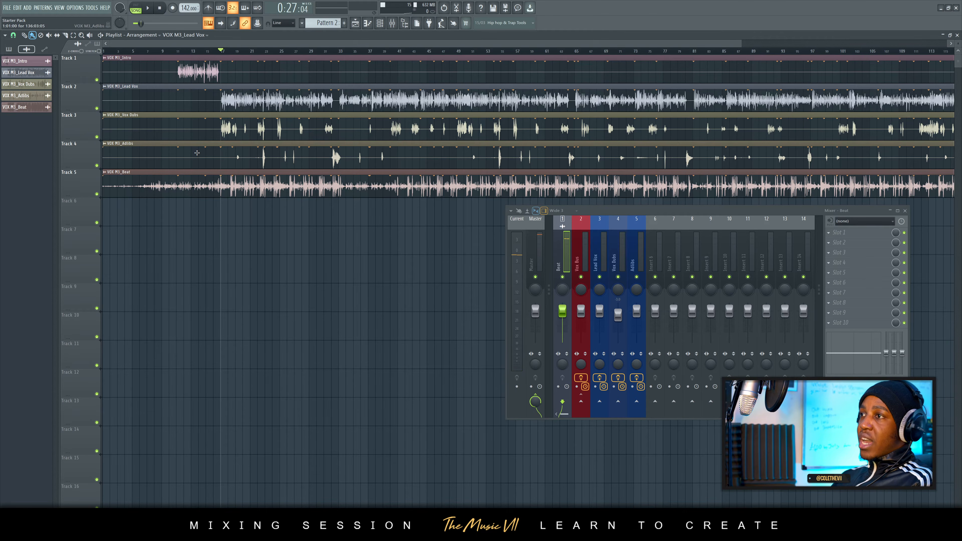
- Assign the VOX M3_Adlibs clip to mixer track 5 and the VOX M3_Vox Dubs clip to track 4
{"action": "double_click", "coordinate": [169, 167]}
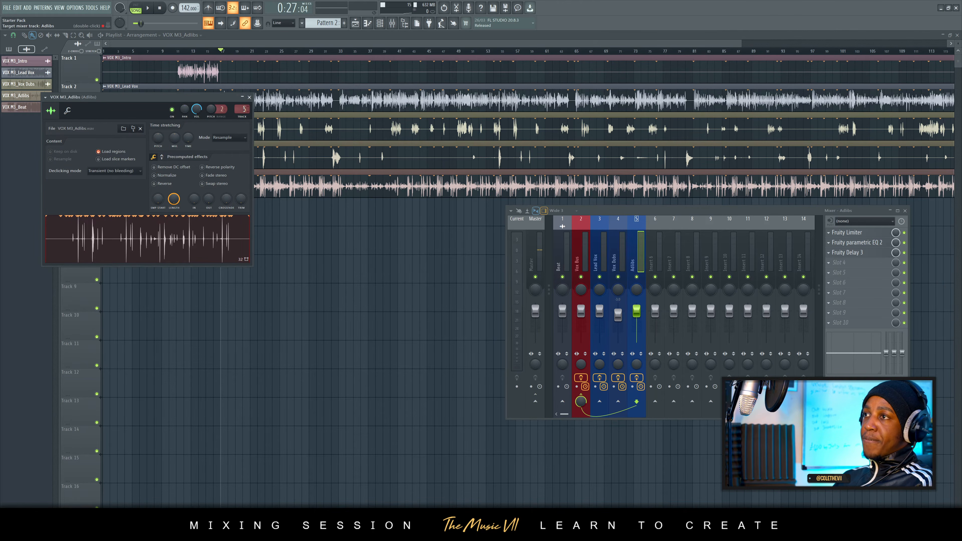
{"action": "left_click", "coordinate": [249, 96]}
{"action": "double_click", "coordinate": [241, 130]}
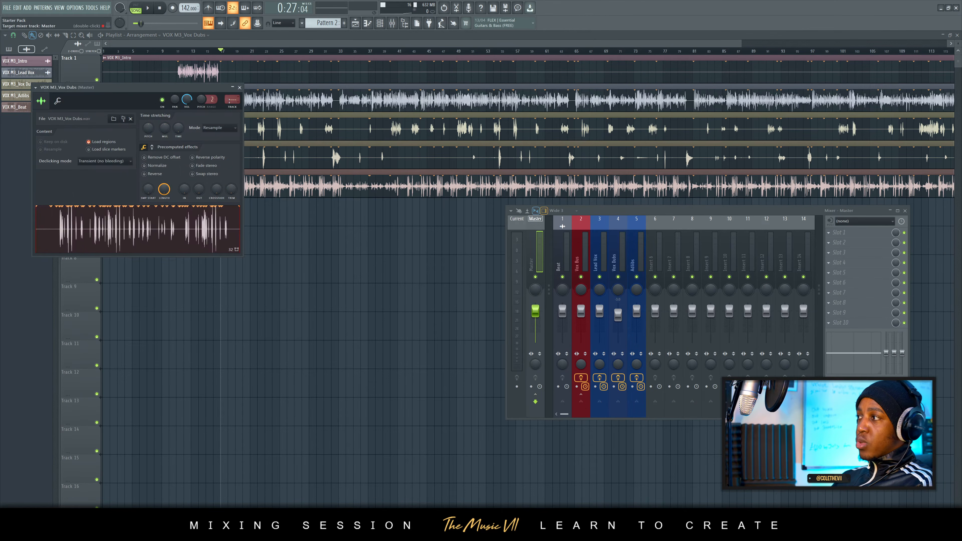
{"action": "scroll", "coordinate": [229, 100], "scroll_direction": "up", "scroll_amount": 4}
{"action": "left_click", "coordinate": [239, 88]}
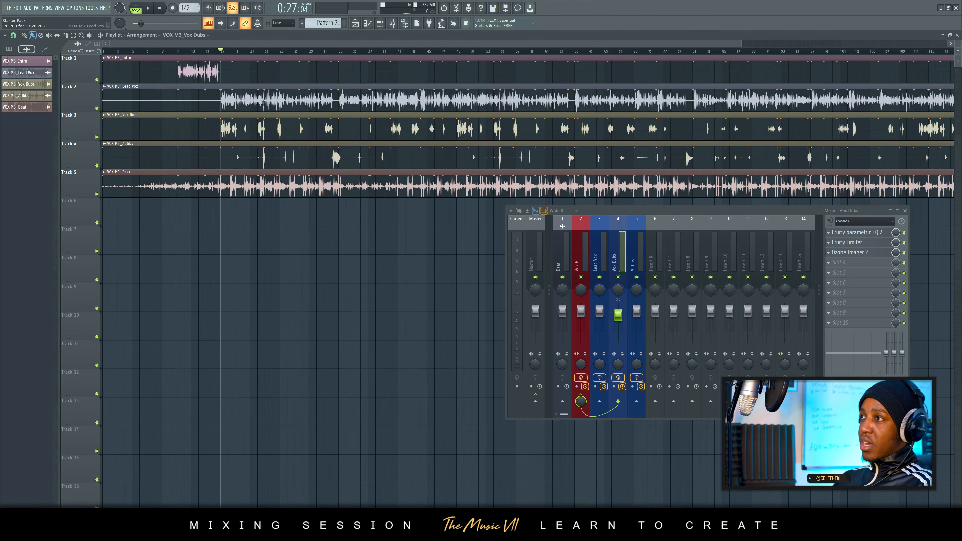
- Assign the VOX M3_Lead Vox clip to mixer track 3 and the VOX M3_Intro clip to track 5
{"action": "double_click", "coordinate": [263, 101]}
{"action": "scroll", "coordinate": [220, 92], "scroll_direction": "up", "scroll_amount": 4}
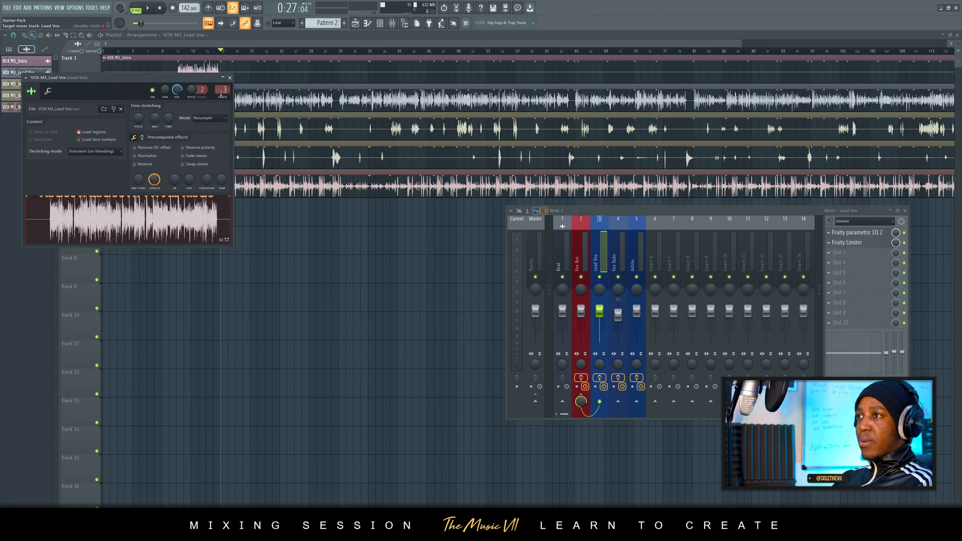
{"action": "scroll", "coordinate": [221, 92], "scroll_direction": "down", "scroll_amount": 1}
{"action": "left_click", "coordinate": [230, 78]}
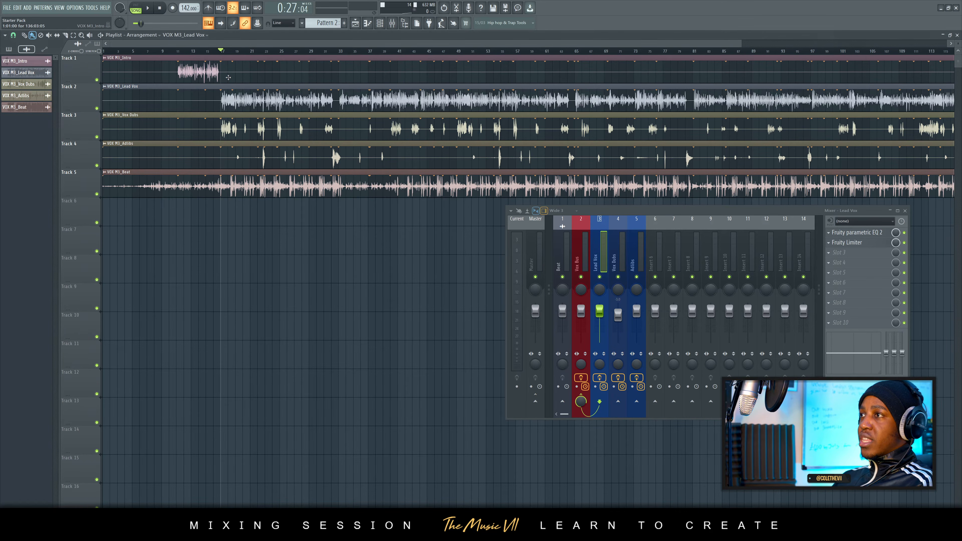
{"action": "double_click", "coordinate": [225, 71]}
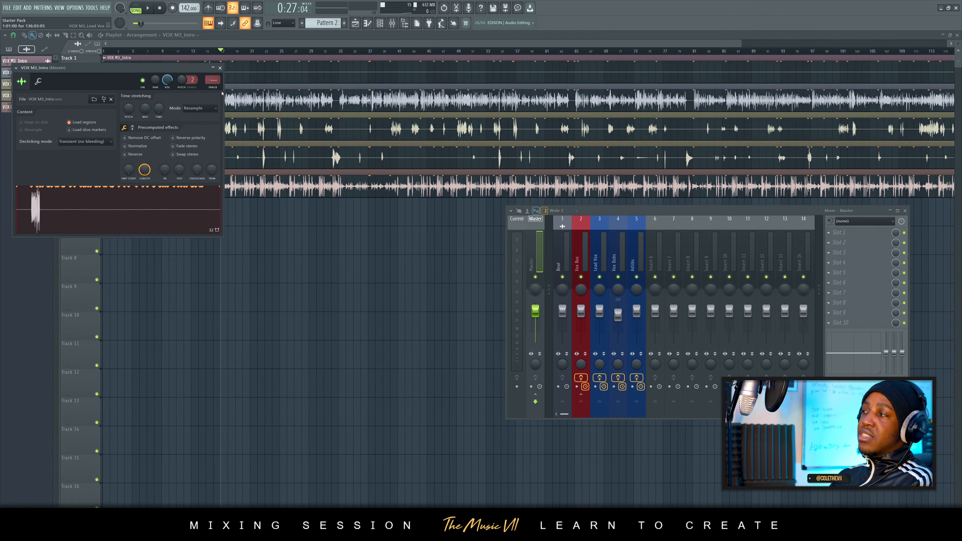
{"action": "scroll", "coordinate": [213, 81], "scroll_direction": "up", "scroll_amount": 4}
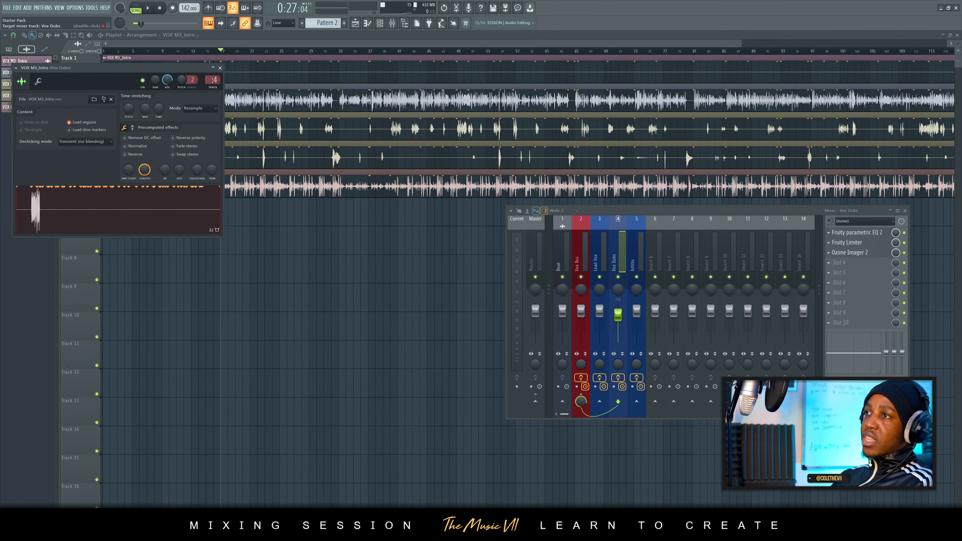
{"action": "scroll", "coordinate": [213, 80], "scroll_direction": "up", "scroll_amount": 1}
{"action": "left_click", "coordinate": [220, 68]}
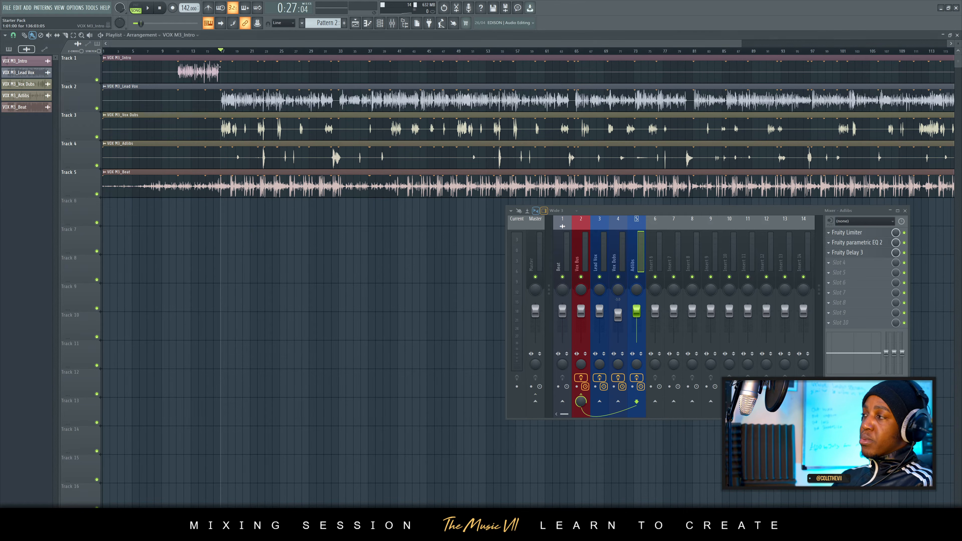
- Play the song from the intro vocal and across the start of the lead vocal to check the routing
{"action": "left_click", "coordinate": [175, 51]}
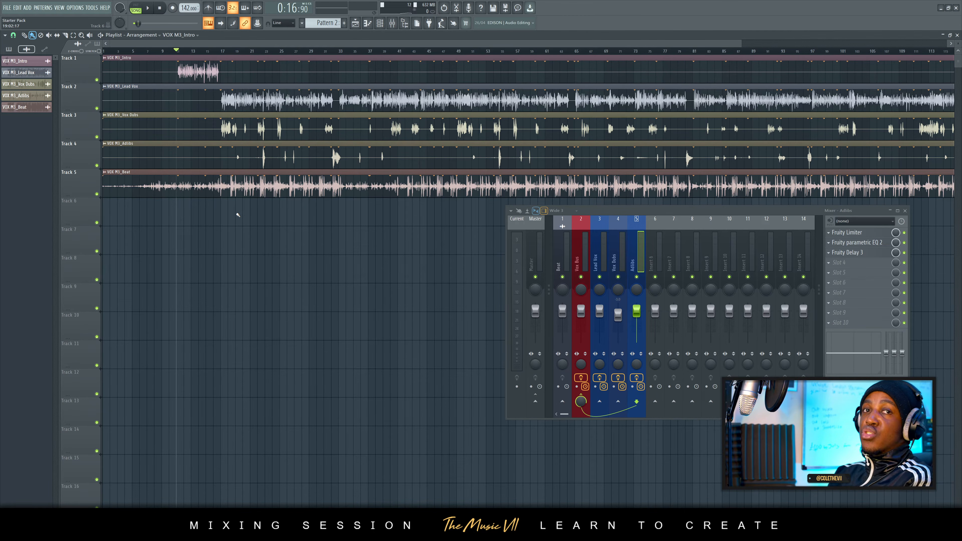
{"action": "key", "text": "space"}
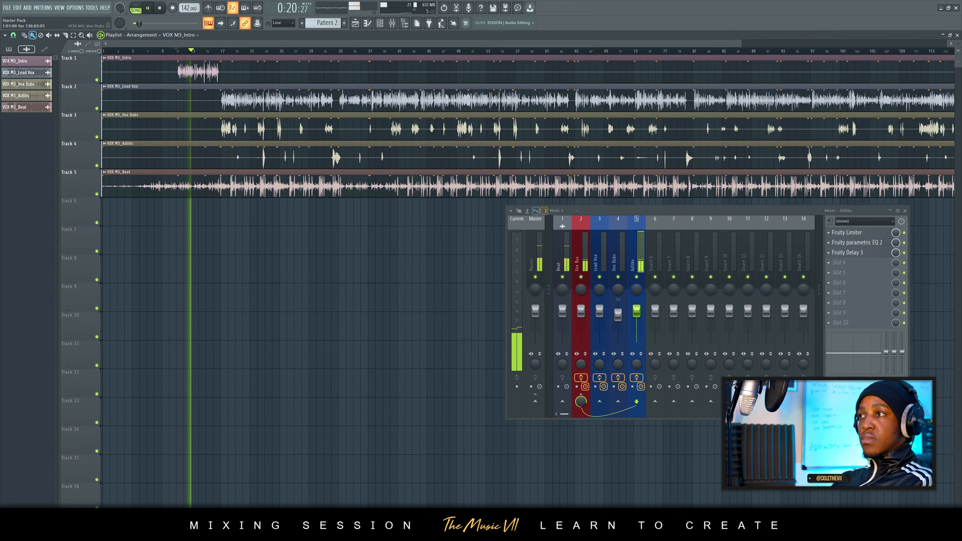
{"action": "left_click", "coordinate": [217, 54]}
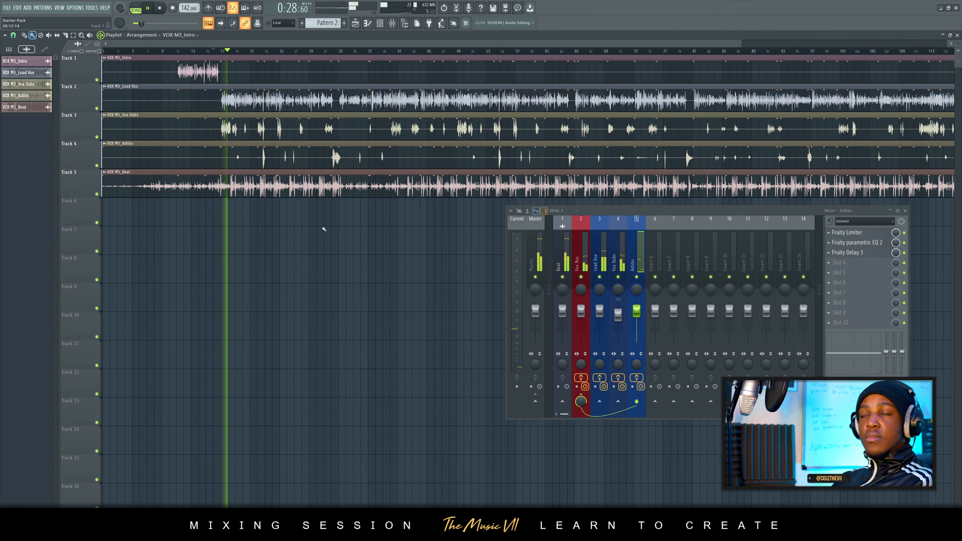
{"action": "key", "text": "space"}
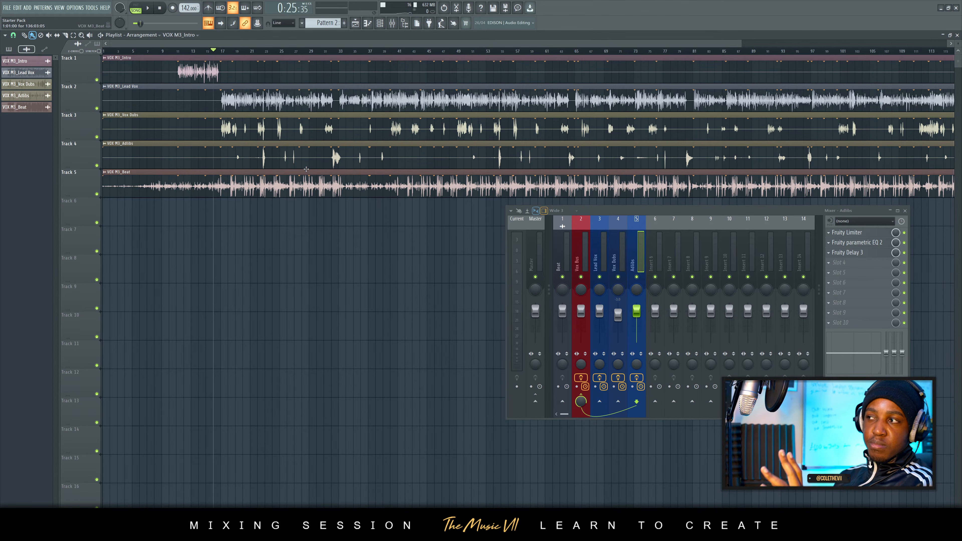
- Open the VOX M3_Beat clip's channel settings and consult the gain staging item in the Mixing Guide PDF
{"action": "double_click", "coordinate": [290, 179]}
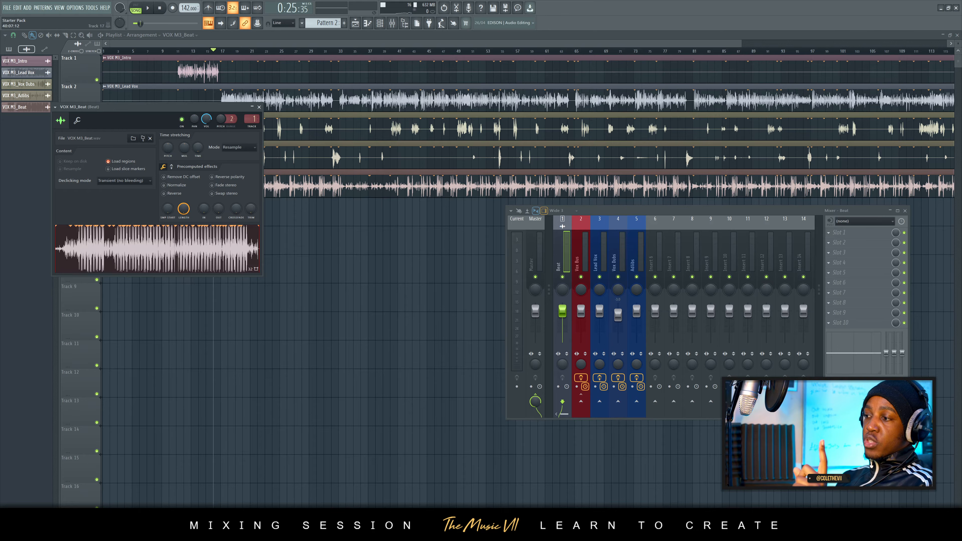
{"action": "left_click", "coordinate": [380, 532]}
{"action": "left_click", "coordinate": [412, 500]}
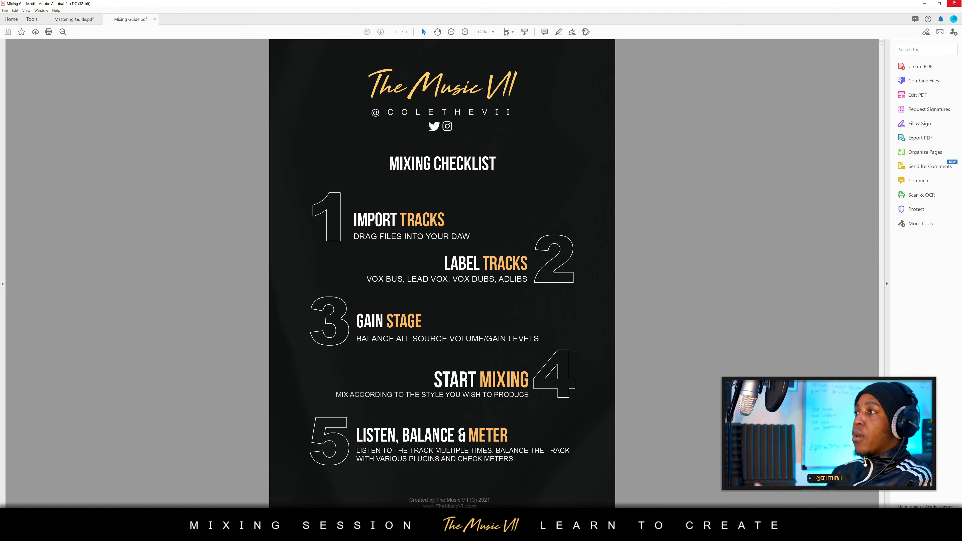
{"action": "left_click", "coordinate": [924, 4]}
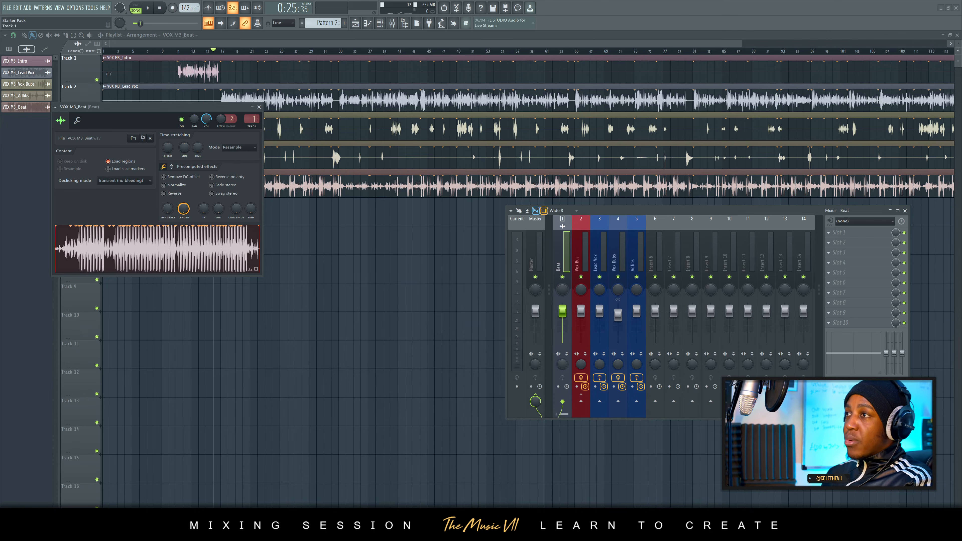
{"action": "left_click_drag", "start_coordinate": [209, 128], "coordinate": [266, 275]}
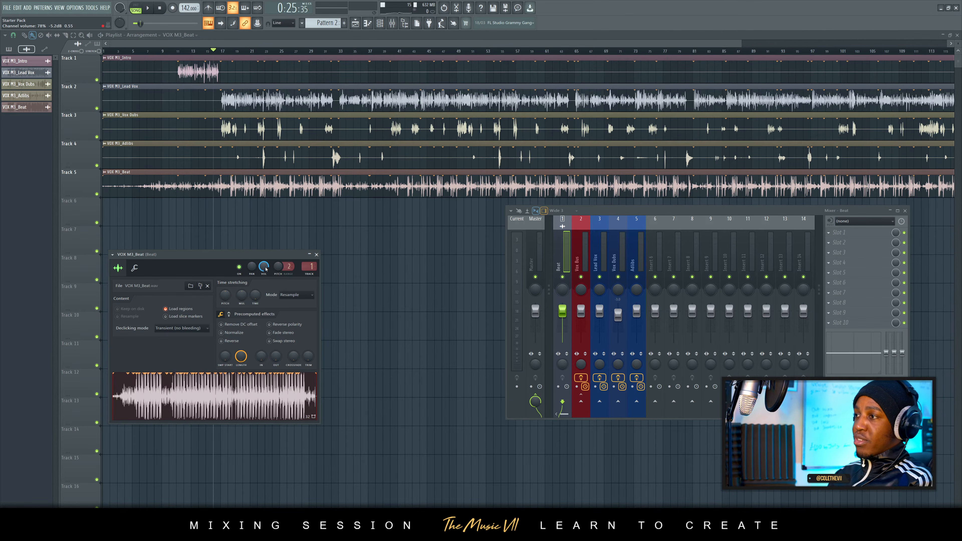
{"action": "left_click", "coordinate": [379, 533]}
{"action": "left_click", "coordinate": [412, 504]}
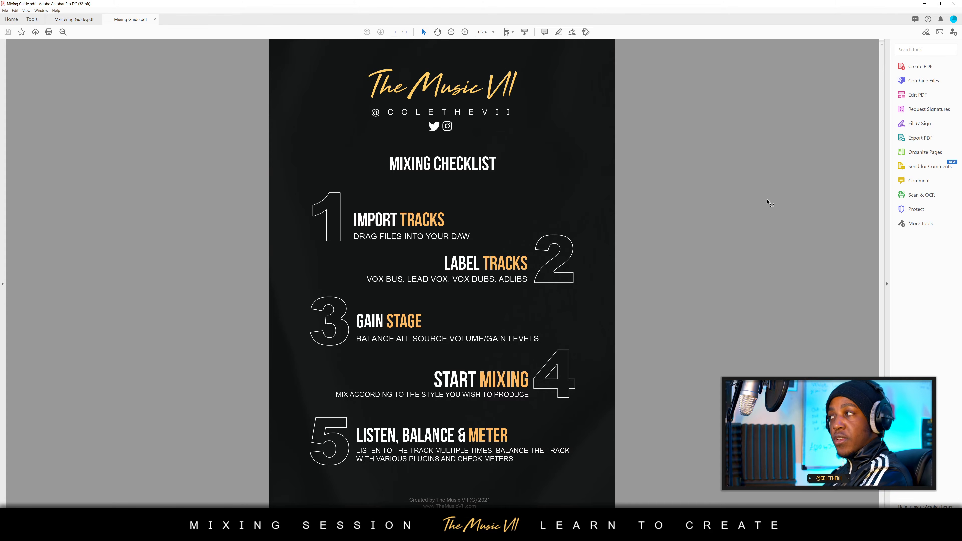
{"action": "left_click", "coordinate": [922, 4]}
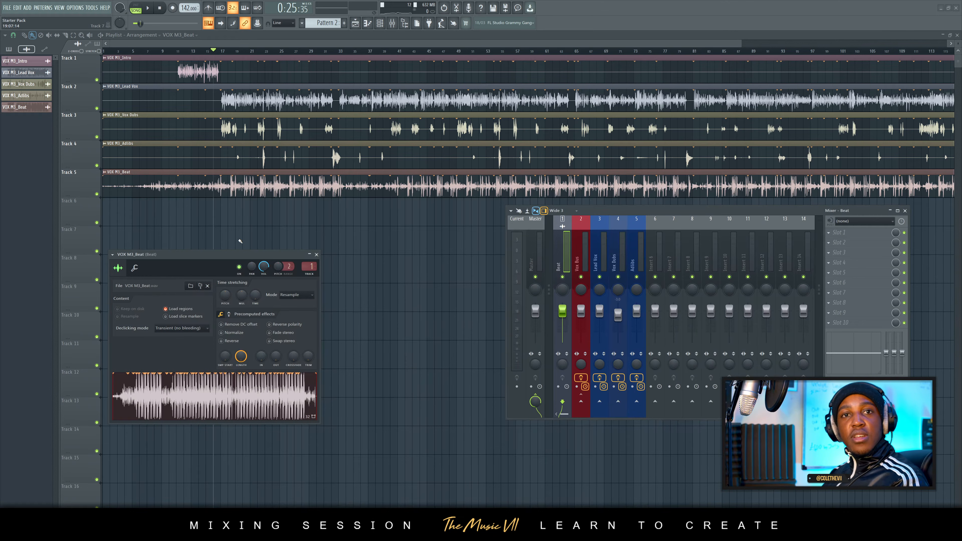
- Lower the VOX M3_Beat clip's channel volume to about 51% and check the level during playback
{"action": "left_click_drag", "start_coordinate": [266, 269], "coordinate": [266, 291]}
{"action": "key", "text": "space"}
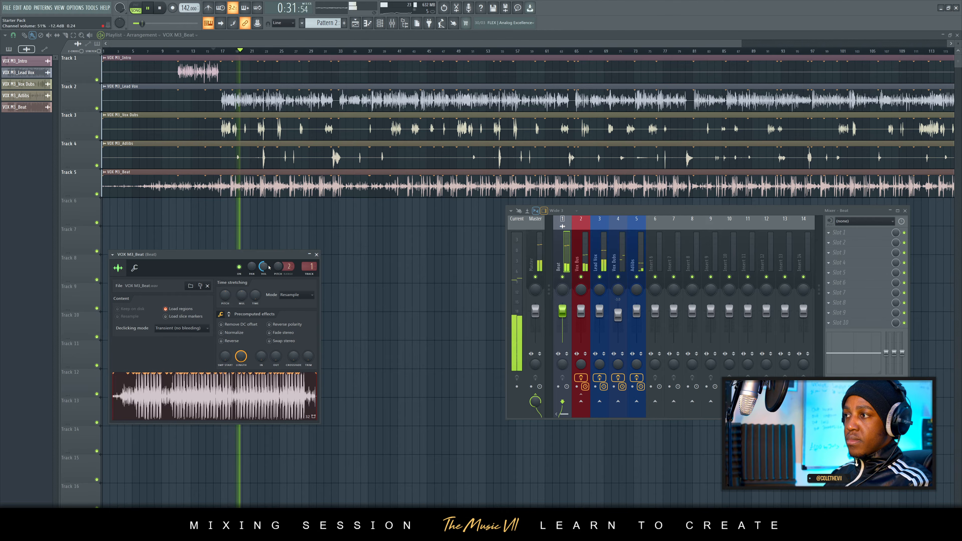
{"action": "left_click", "coordinate": [315, 255]}
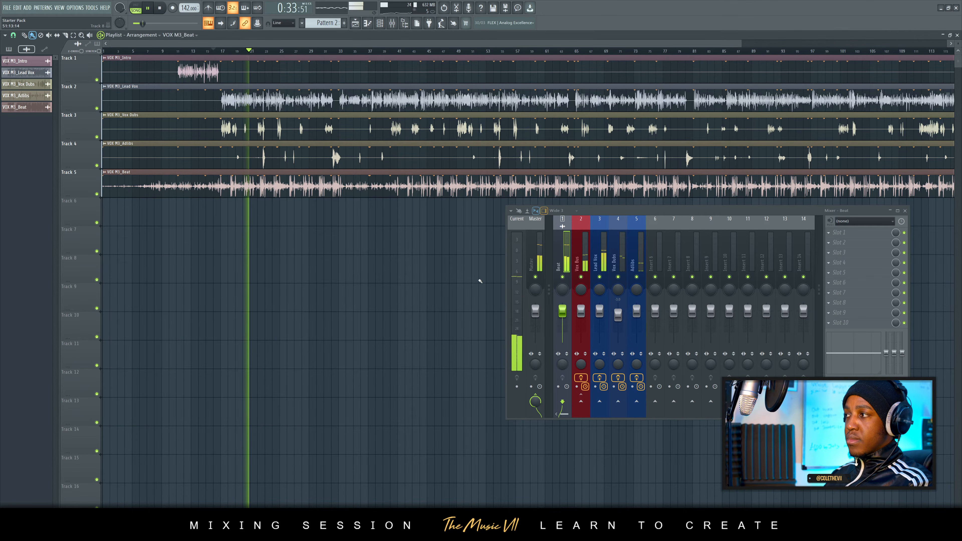
{"action": "key", "text": "space"}
- Adjust the gain of the Fruity Limiter on the Vox Bus mixer track while the song plays
{"action": "left_click", "coordinate": [578, 260]}
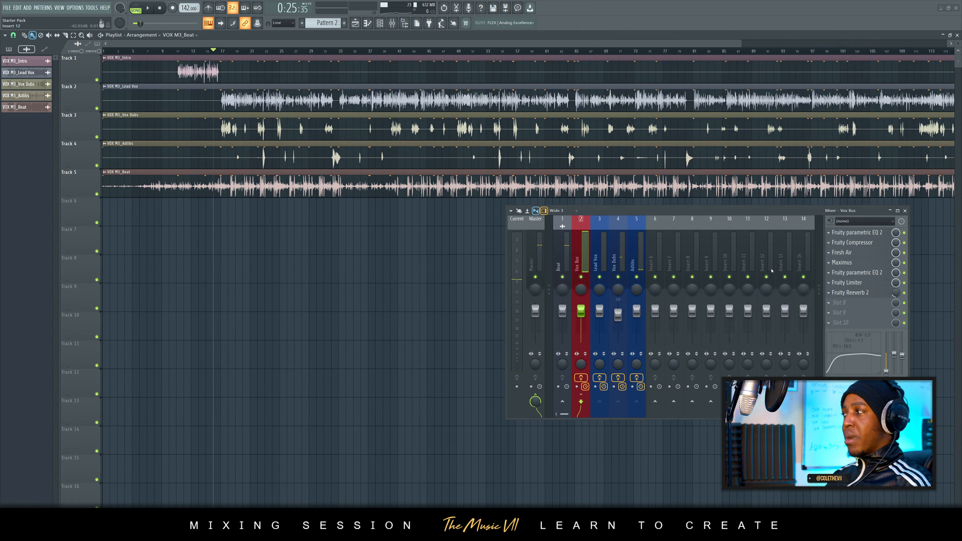
{"action": "left_click", "coordinate": [855, 284]}
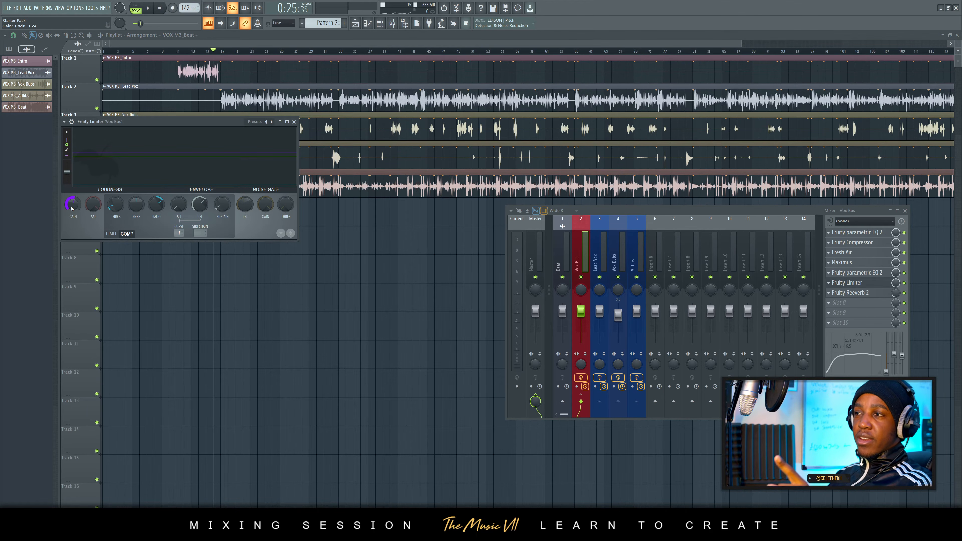
{"action": "key", "text": "space"}
{"action": "left_click_drag", "start_coordinate": [71, 209], "coordinate": [72, 191]}
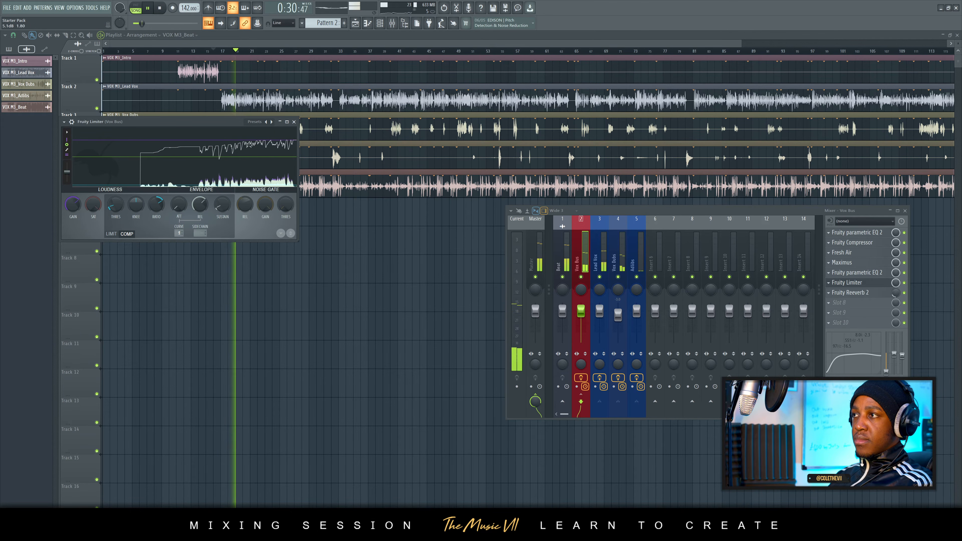
{"action": "left_click", "coordinate": [294, 121]}
{"action": "key", "text": "space"}
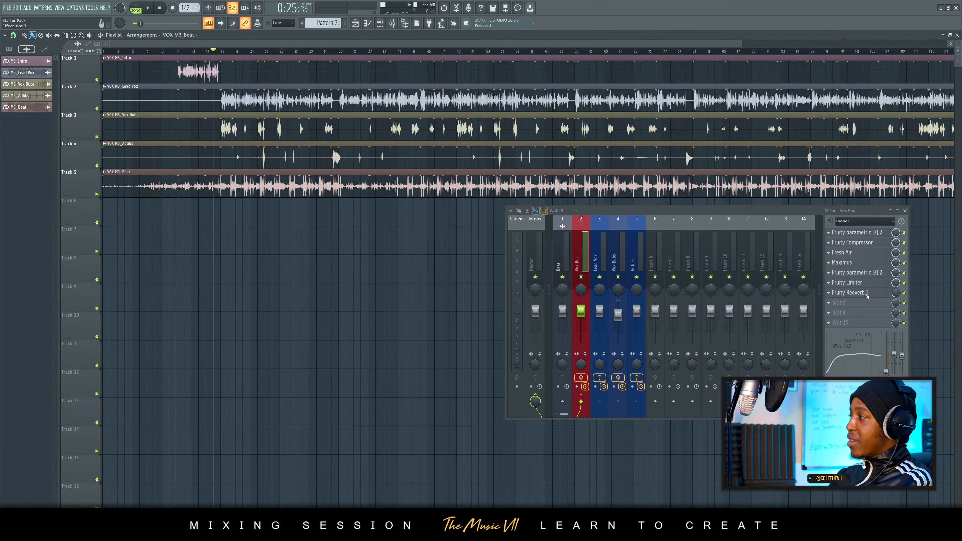
- Relax the low cut in the Vox Bus track's second Fruity Parametric EQ 2 by shifting its two lowest bands down in frequency
{"action": "left_click", "coordinate": [859, 233]}
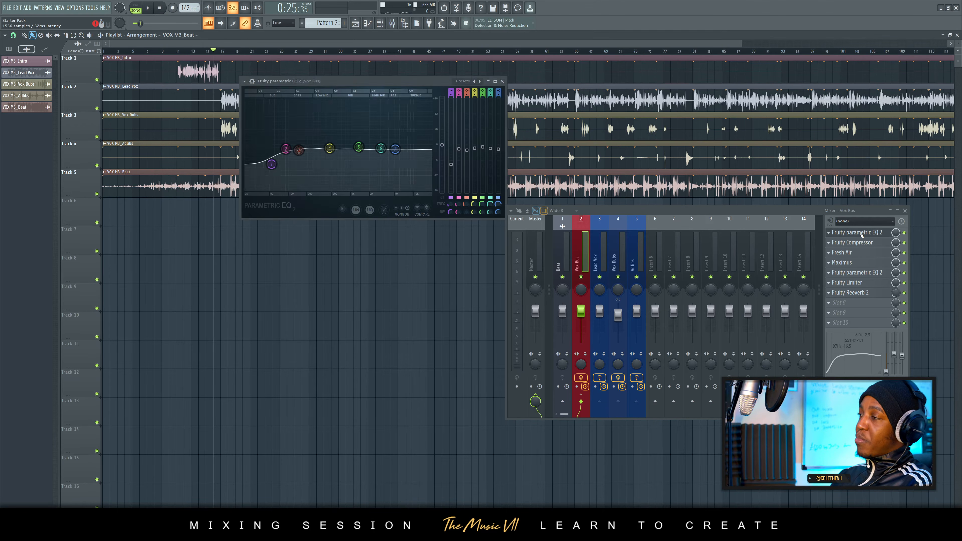
{"action": "left_click", "coordinate": [502, 81]}
{"action": "left_click", "coordinate": [871, 272]}
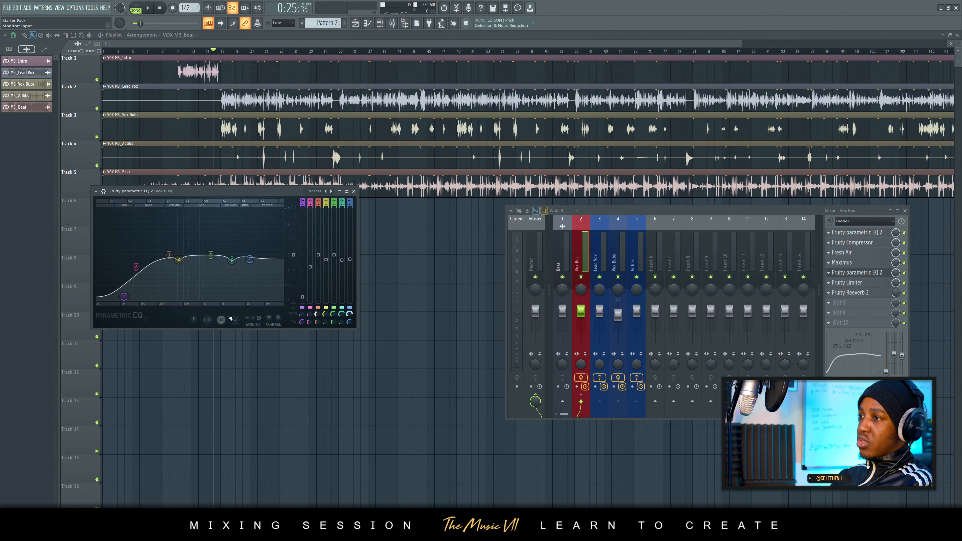
{"action": "left_click_drag", "start_coordinate": [124, 301], "coordinate": [125, 299]}
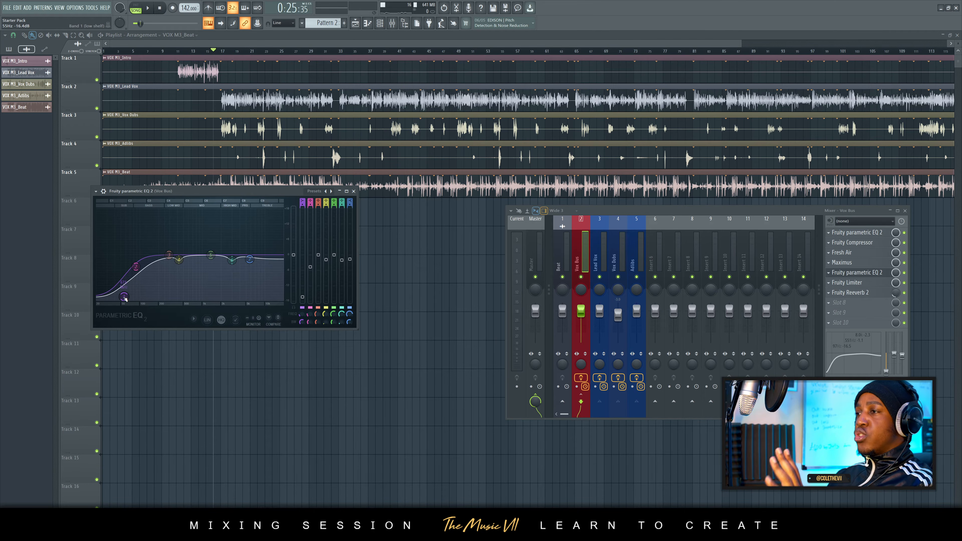
{"action": "left_click_drag", "start_coordinate": [124, 297], "coordinate": [97, 300]}
{"action": "key", "text": "space"}
{"action": "left_click_drag", "start_coordinate": [136, 266], "coordinate": [131, 259]}
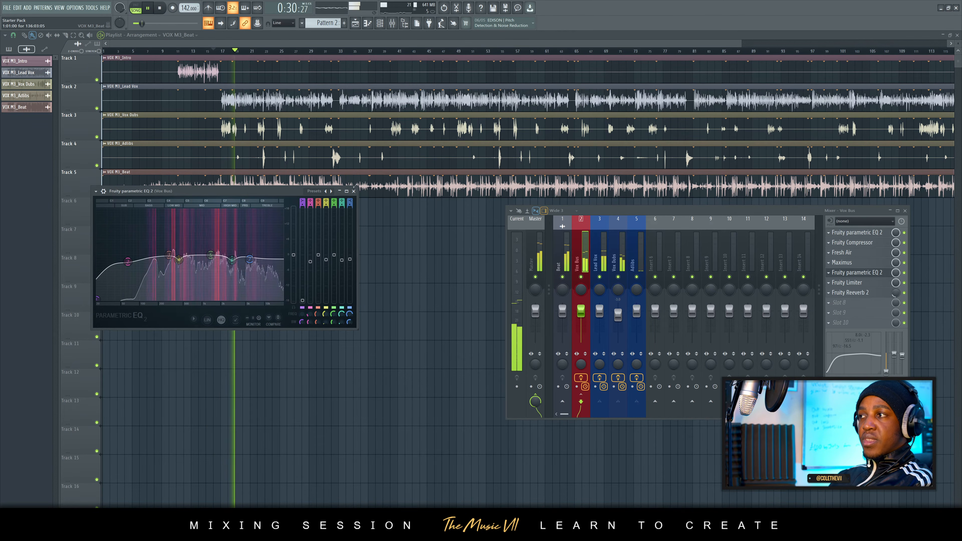
{"action": "key", "text": "space"}
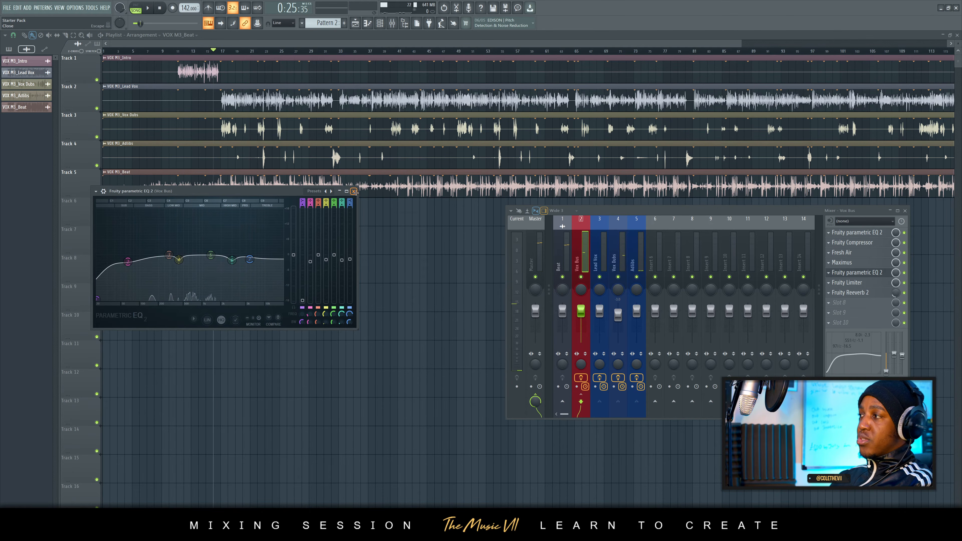
{"action": "left_click", "coordinate": [354, 192]}
- Lower the Beat and Vox Bus mixer faders to 82% and play the song briefly
{"action": "left_click", "coordinate": [562, 258]}
{"action": "left_click", "coordinate": [581, 260]}
{"action": "key", "text": "space"}
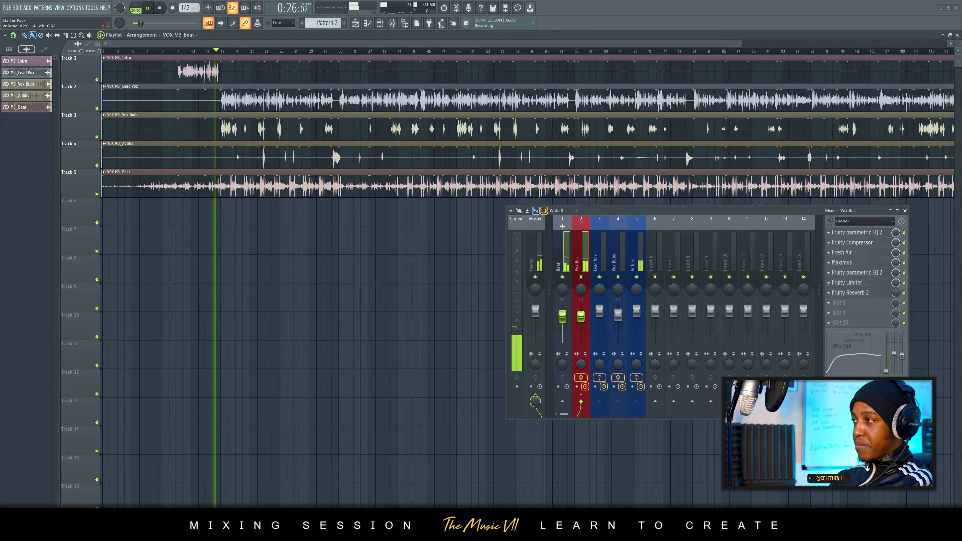
{"action": "key", "text": "space"}
{"action": "left_click", "coordinate": [567, 259]}
{"action": "left_click", "coordinate": [579, 265]}
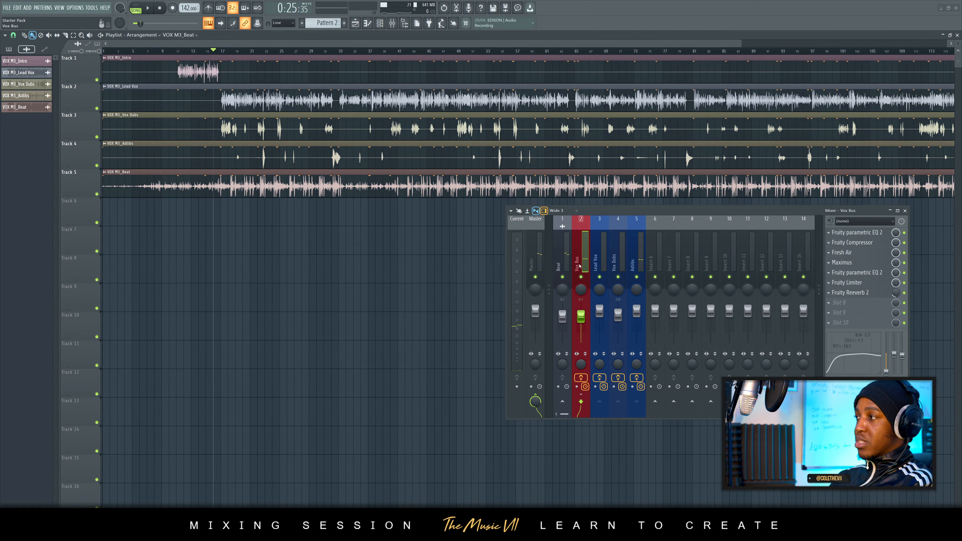
- Raise the Beat mixer fader slightly during playback and check the level on the Master track
{"action": "key", "text": "space"}
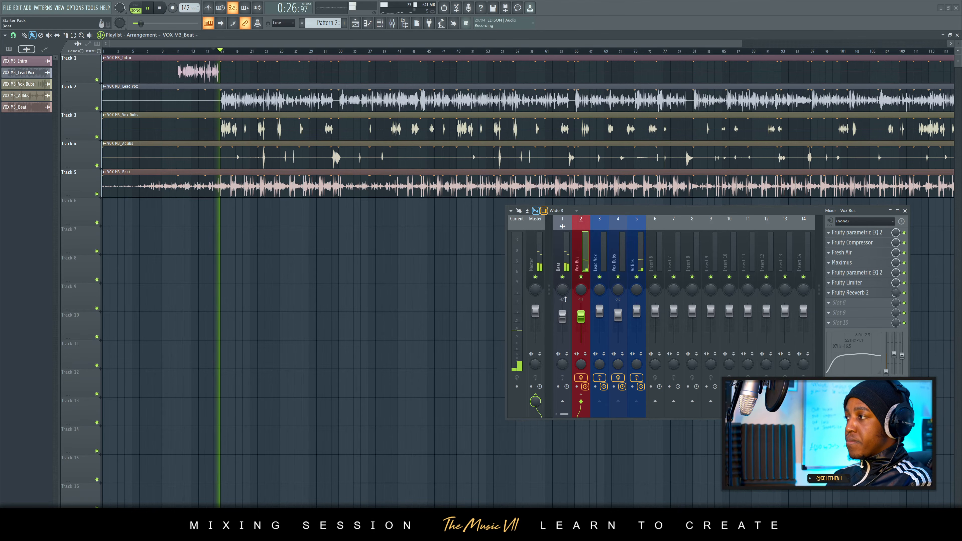
{"action": "left_click", "coordinate": [563, 253]}
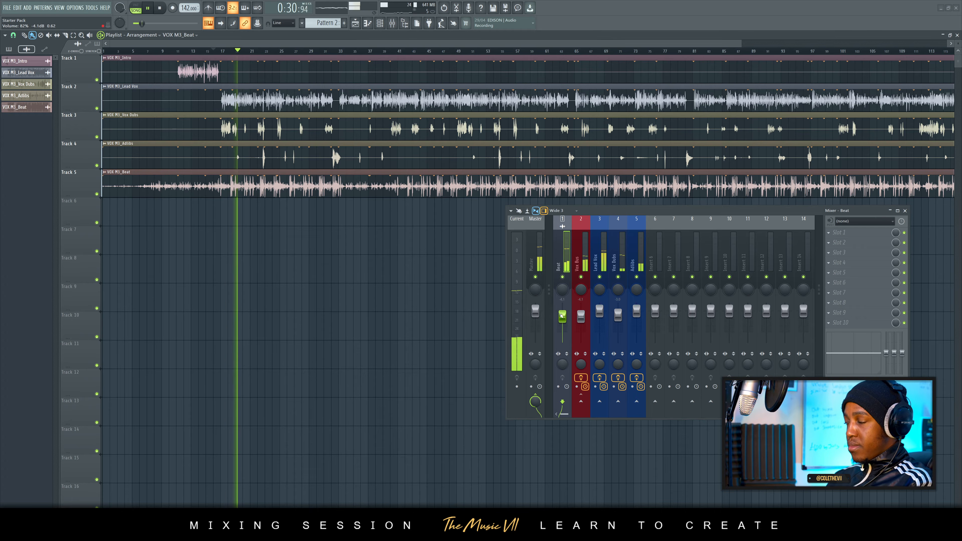
{"action": "left_click_drag", "start_coordinate": [560, 312], "coordinate": [560, 308]}
{"action": "left_click", "coordinate": [534, 255]}
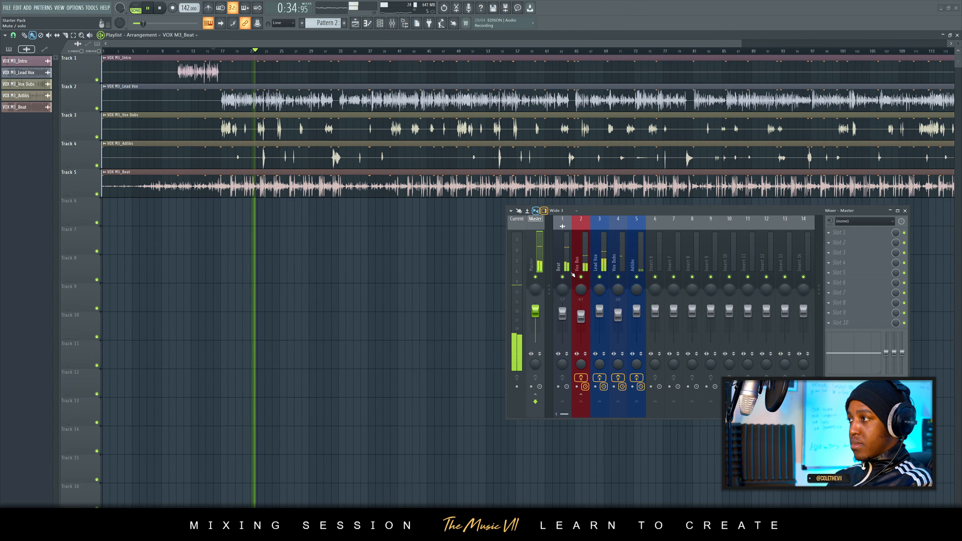
{"action": "key", "text": "space"}
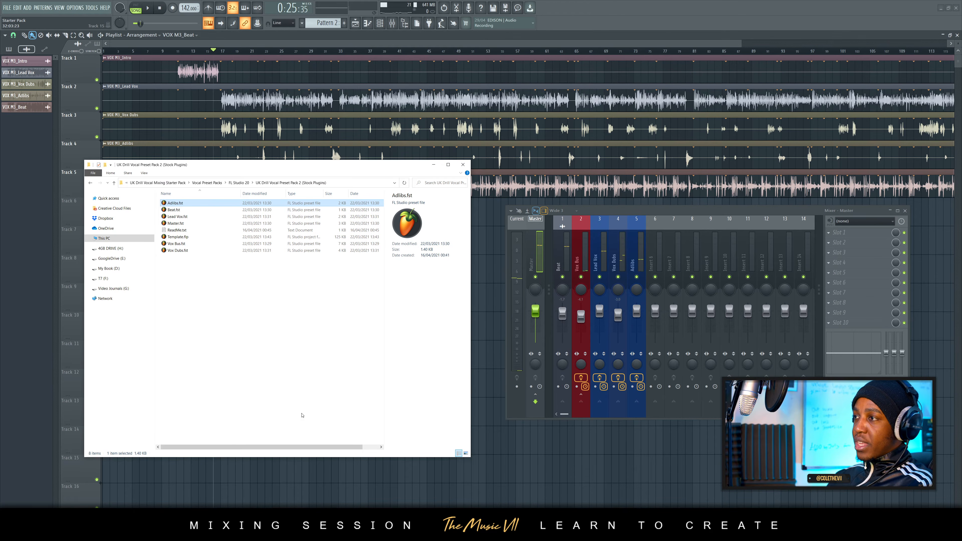
- Select Master.fst in the preset pack folder and examine the mastering checklist in Mastering Guide.pdf
{"action": "left_click", "coordinate": [190, 224]}
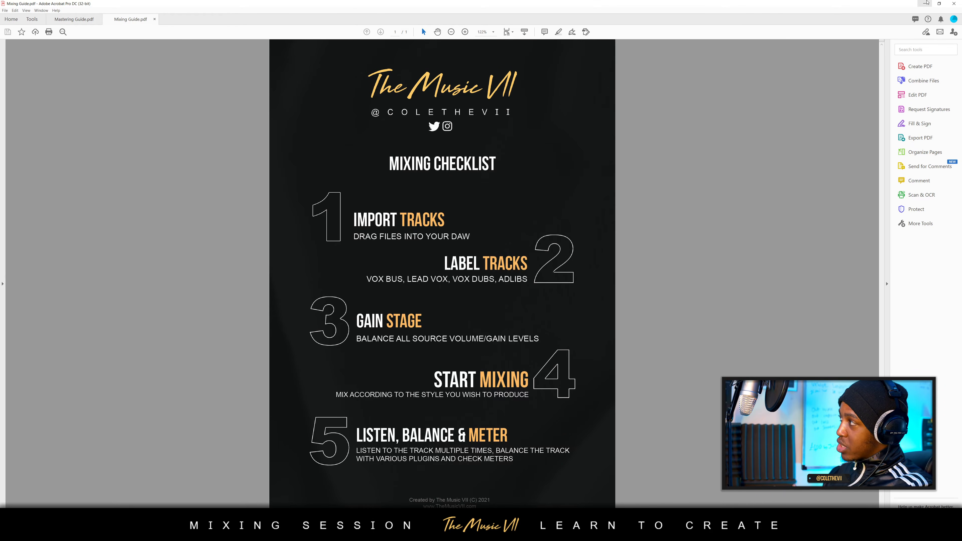
{"action": "left_click", "coordinate": [67, 23]}
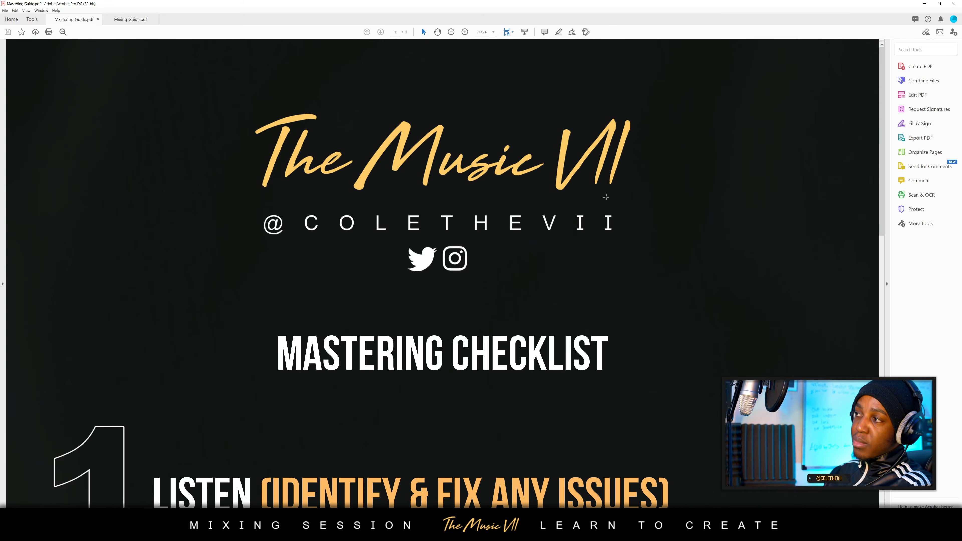
{"action": "scroll", "coordinate": [595, 198], "scroll_direction": "down", "scroll_amount": 5}
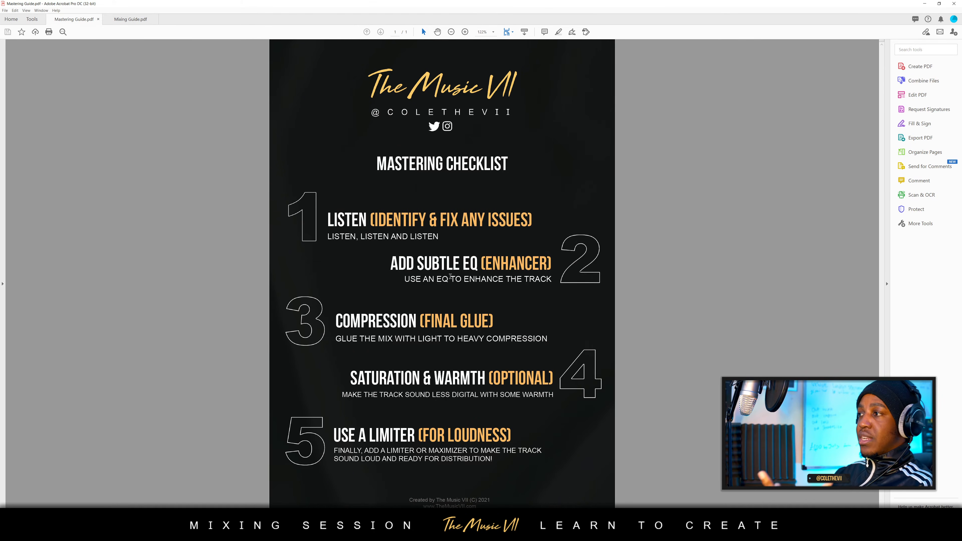
{"action": "scroll", "coordinate": [567, 342], "scroll_direction": "down", "scroll_amount": 1}
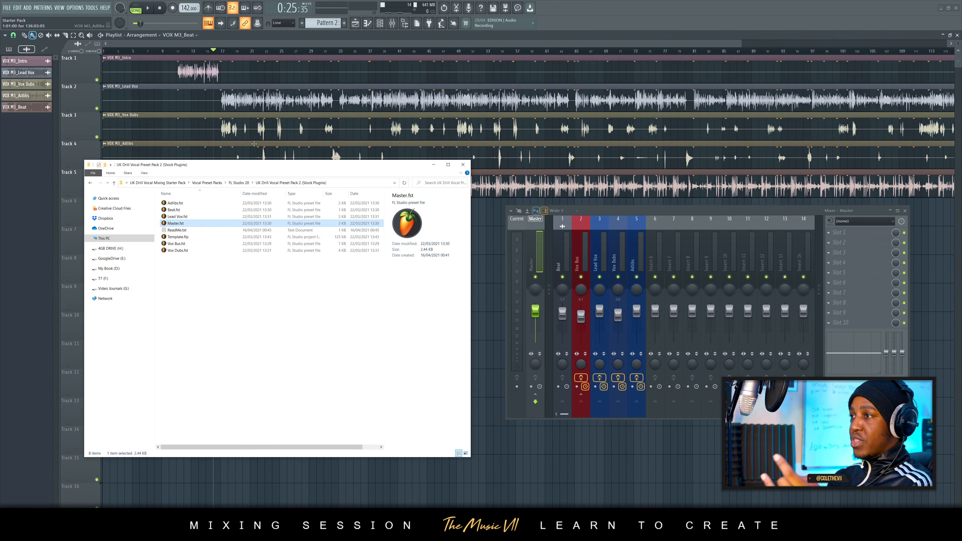
{"action": "left_click", "coordinate": [230, 325]}
{"action": "left_click_drag", "start_coordinate": [304, 375], "coordinate": [243, 312]}
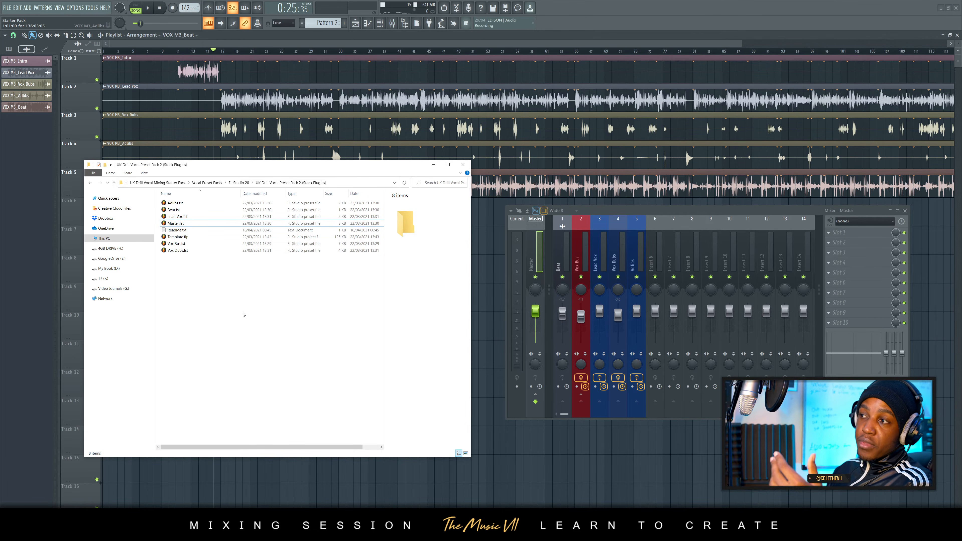
{"action": "left_click_drag", "start_coordinate": [251, 327], "coordinate": [184, 281]}
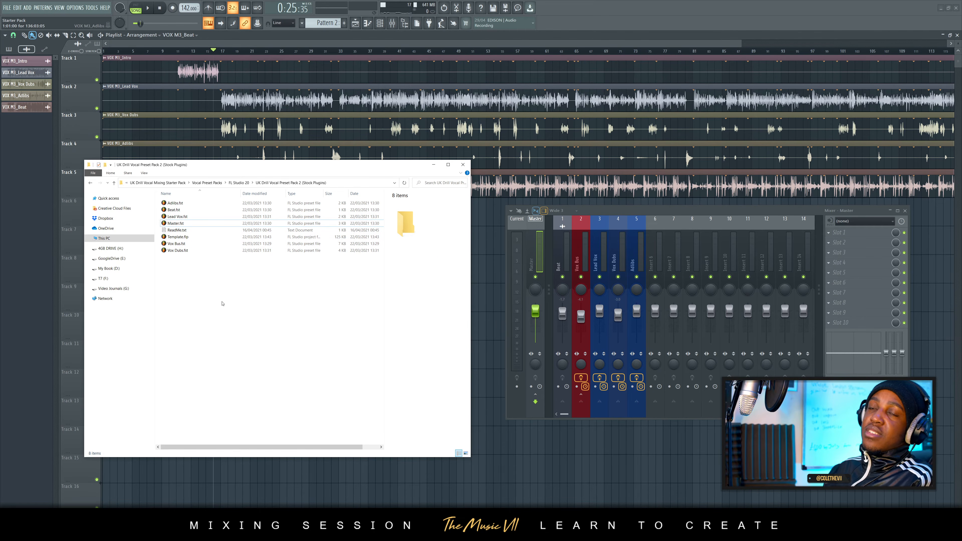
{"action": "left_click_drag", "start_coordinate": [261, 349], "coordinate": [224, 238]}
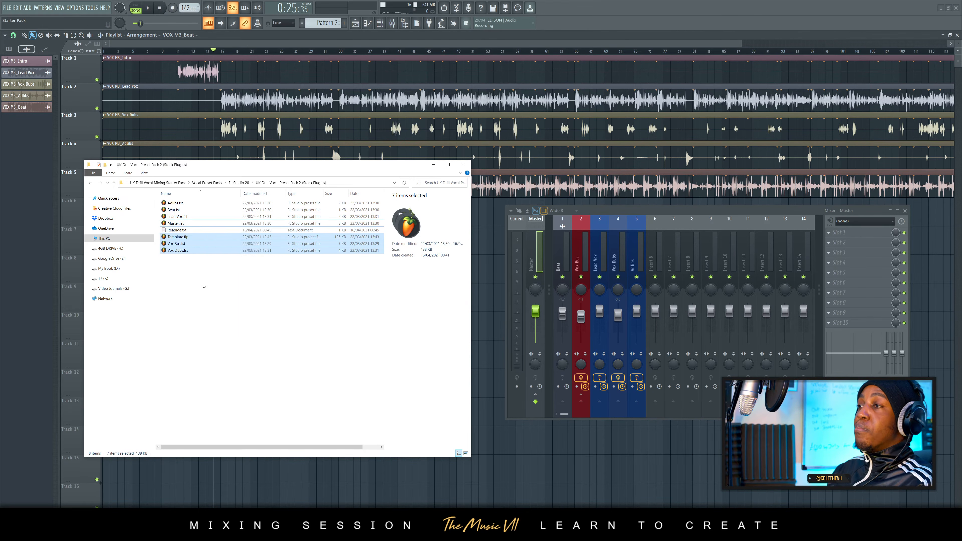
{"action": "left_click", "coordinate": [192, 351]}
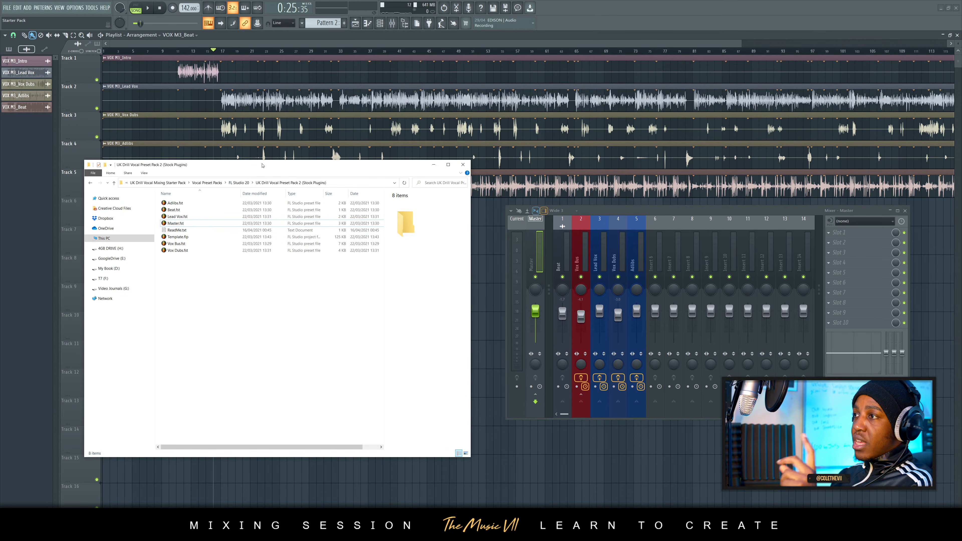
- Load the Master.fst preset onto the Master mixer track in FL Studio and play the song through it
{"action": "left_click_drag", "start_coordinate": [227, 164], "coordinate": [168, 158]}
{"action": "left_click_drag", "start_coordinate": [115, 218], "coordinate": [536, 248]}
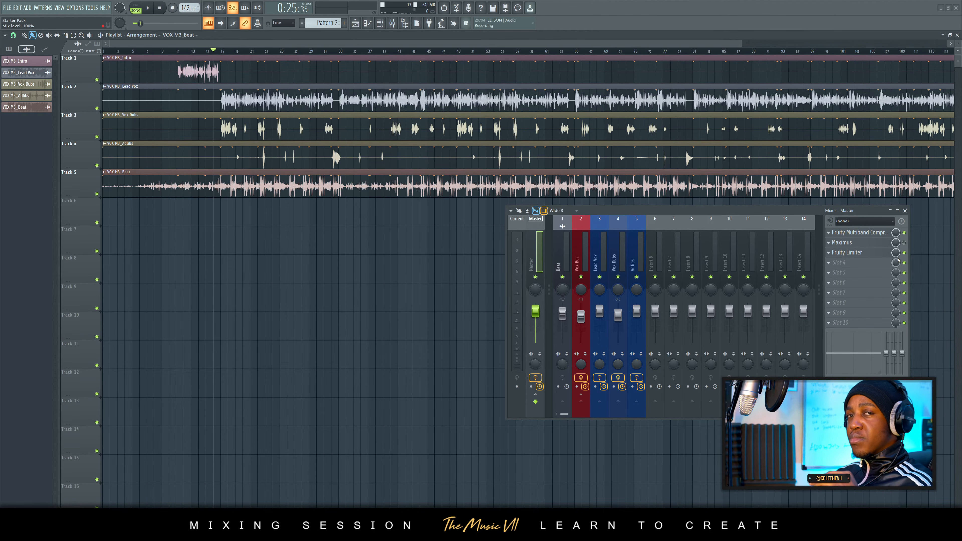
{"action": "key", "text": "space"}
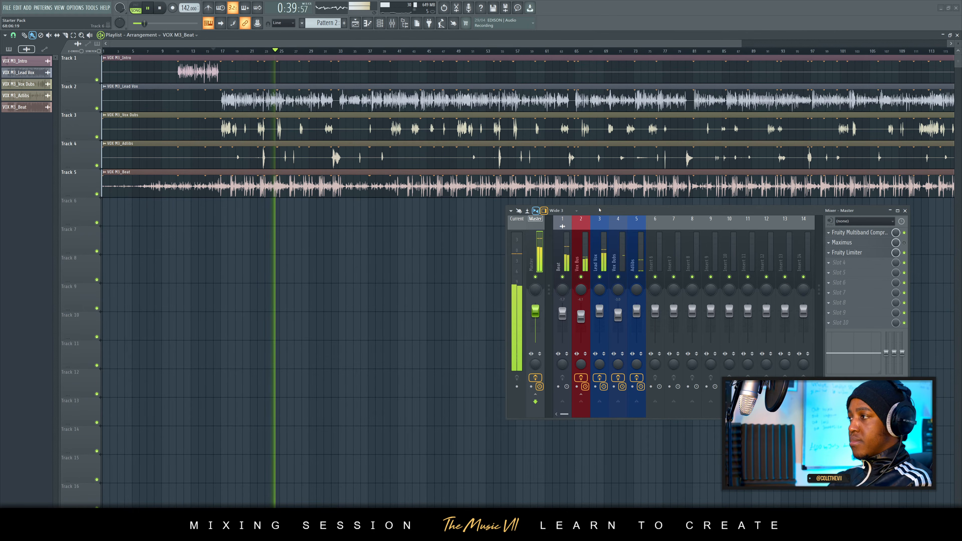
{"action": "key", "text": "space"}
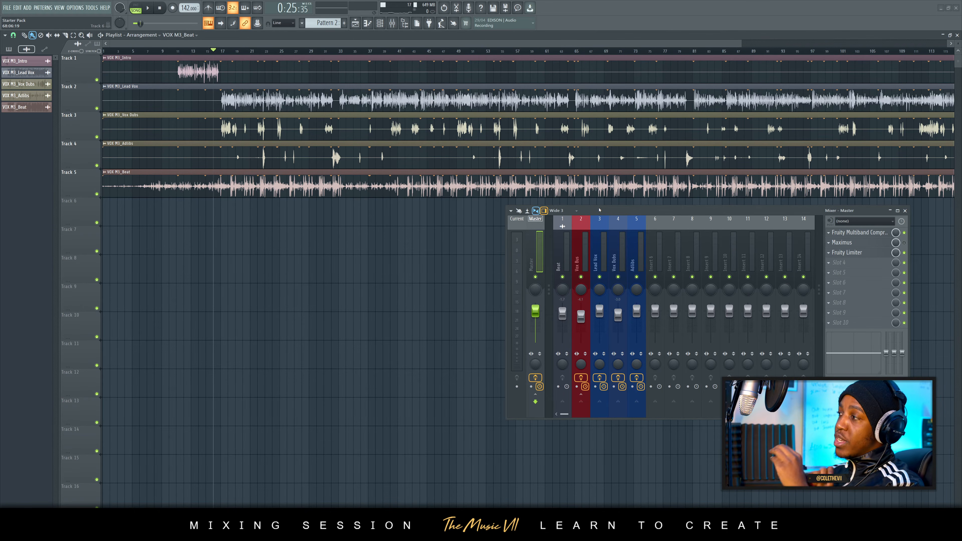
{"action": "left_click", "coordinate": [636, 262]}
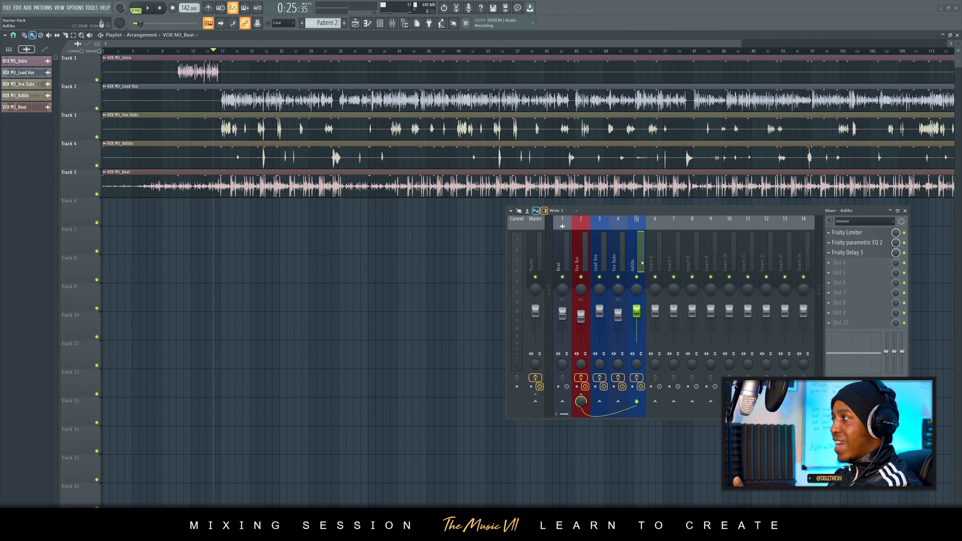
{"action": "left_click", "coordinate": [709, 253]}
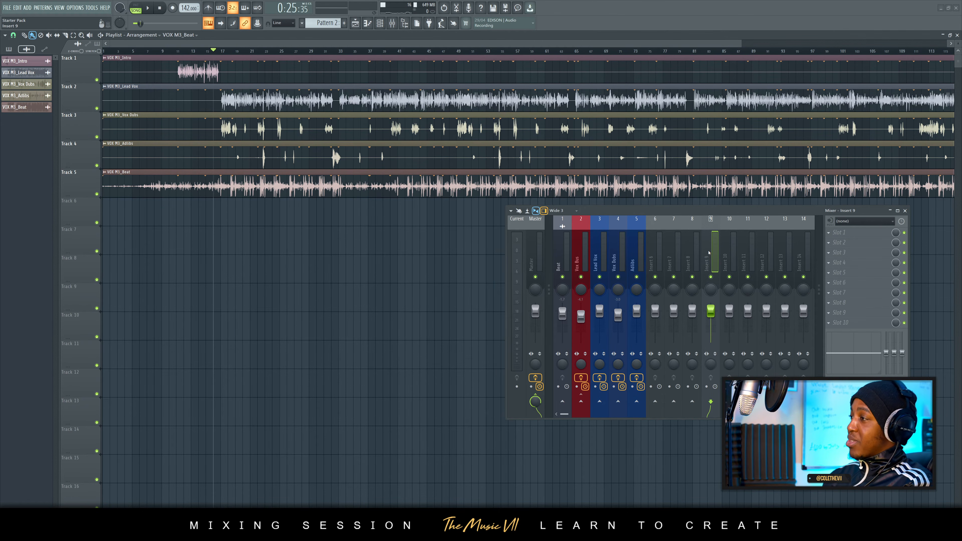
{"action": "left_click", "coordinate": [602, 264]}
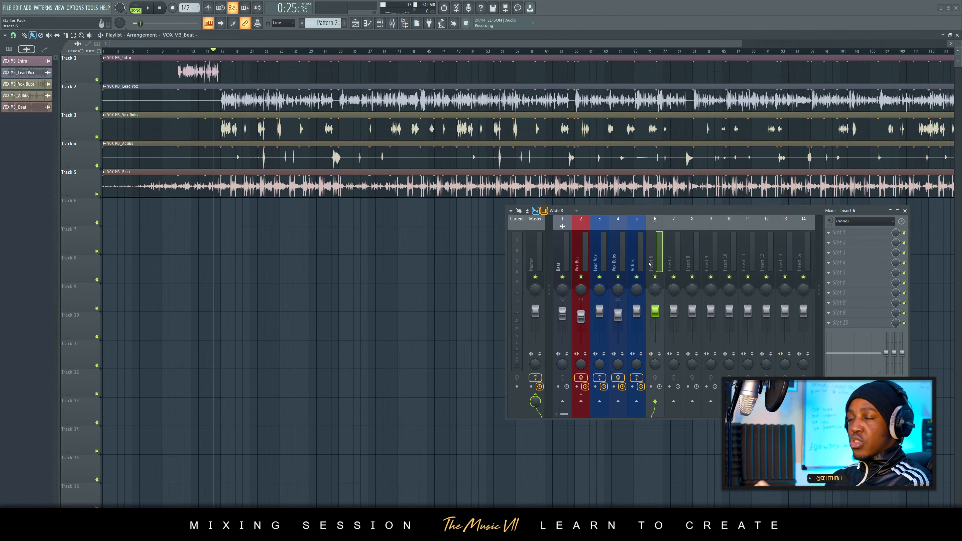
{"action": "left_click", "coordinate": [532, 267]}
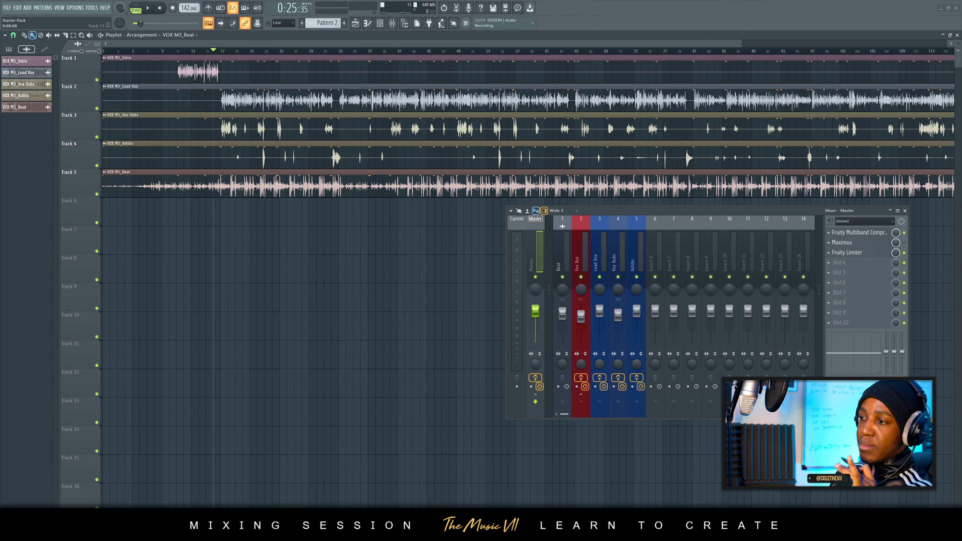
- Find VOX M3 DEMO.mp3 in the VOX 3 folder of Vocal Multitracks and place it on playlist Track 6
{"action": "left_click", "coordinate": [197, 533]}
{"action": "left_click", "coordinate": [167, 303]}
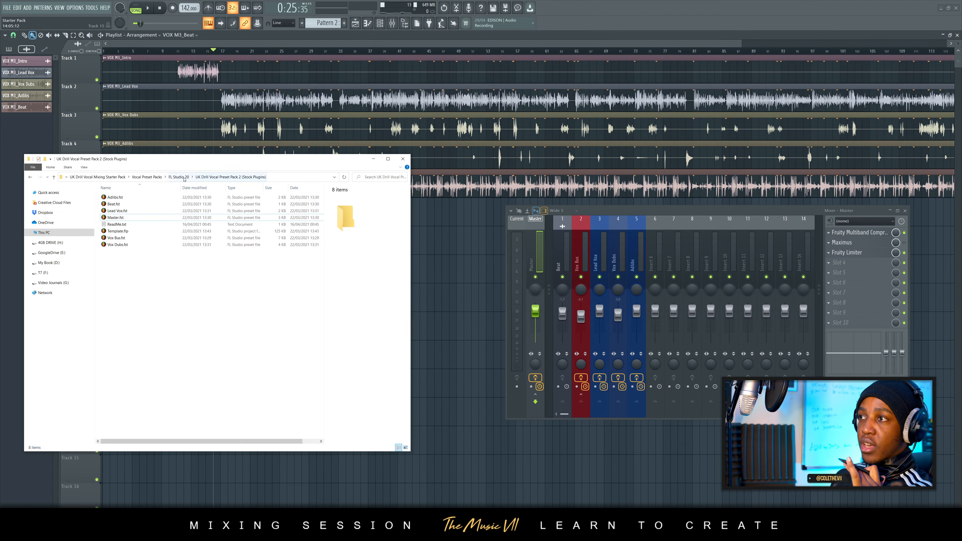
{"action": "left_click", "coordinate": [147, 177]}
{"action": "left_click", "coordinate": [195, 177]}
{"action": "double_click", "coordinate": [134, 206]}
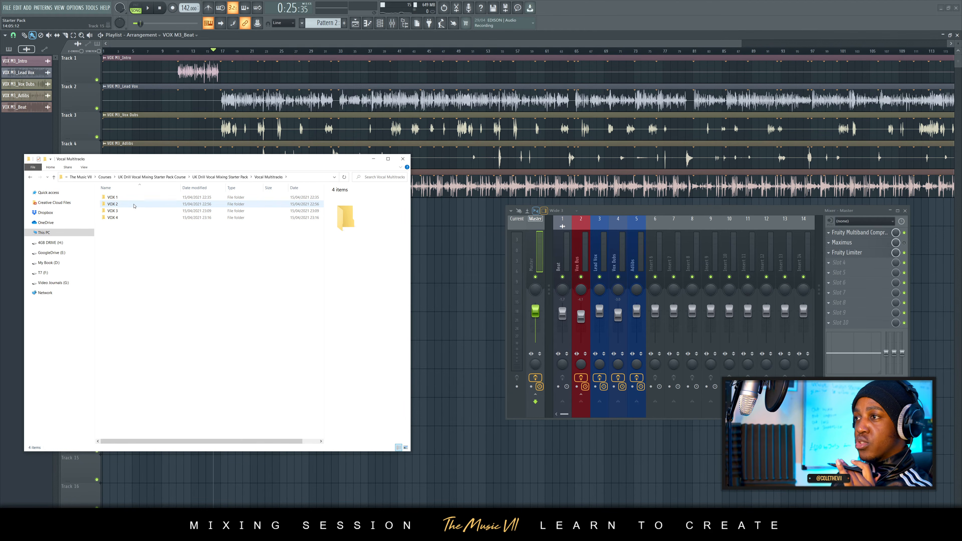
{"action": "double_click", "coordinate": [134, 204]}
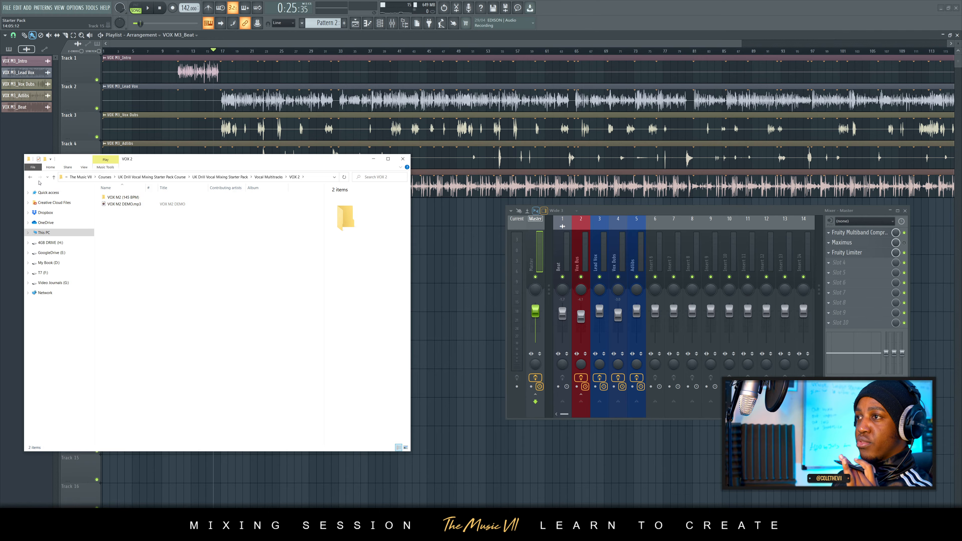
{"action": "left_click", "coordinate": [30, 177]}
{"action": "double_click", "coordinate": [129, 211]}
{"action": "mouse_move", "coordinate": [129, 208]}
{"action": "left_mouse_down"}
{"action": "mouse_move", "coordinate": [446, 212]}
{"action": "mouse_move", "coordinate": [129, 215]}
{"action": "left_mouse_up"}
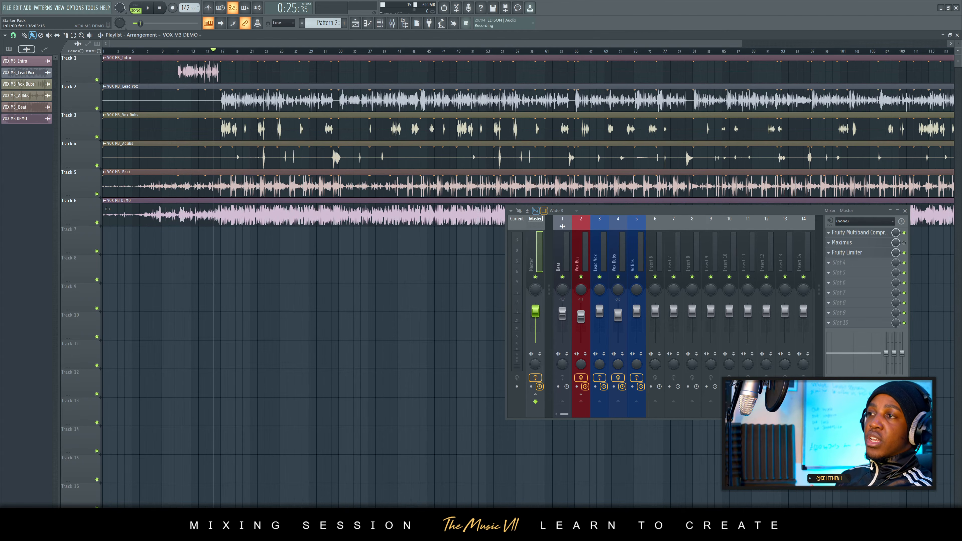
- Solo Track 6 in the playlist and play the VOX M3 DEMO reference
{"action": "left_click", "coordinate": [97, 223], "text": "ctrl"}
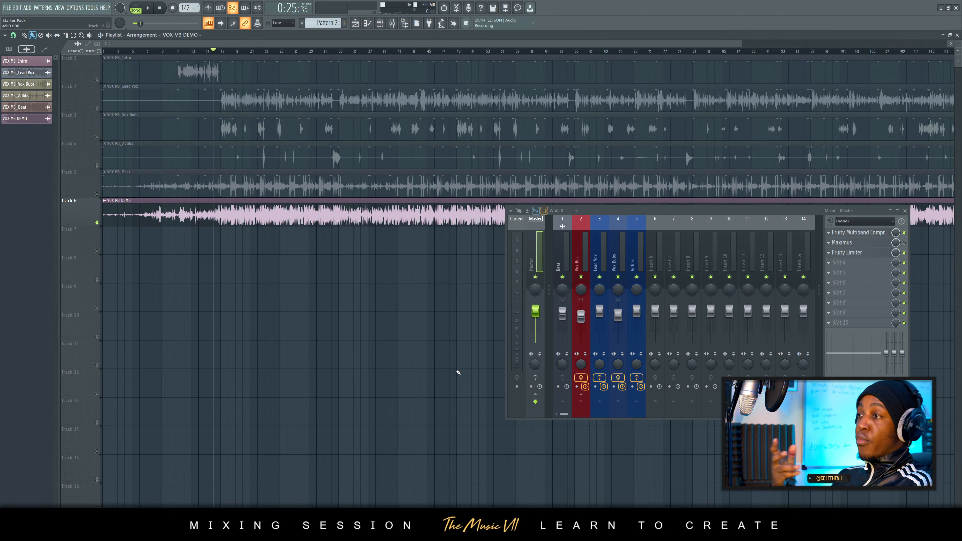
{"action": "key", "text": "space"}
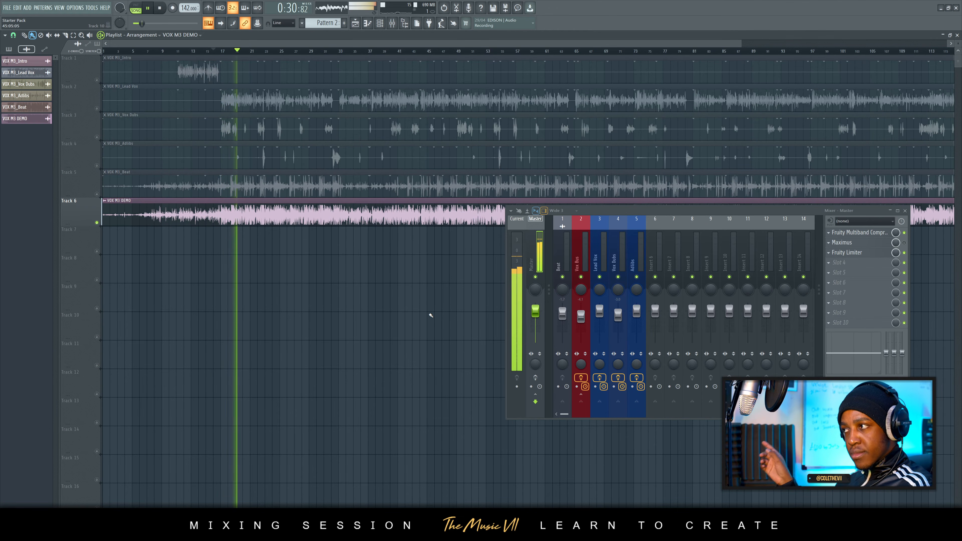
{"action": "key", "text": "space"}
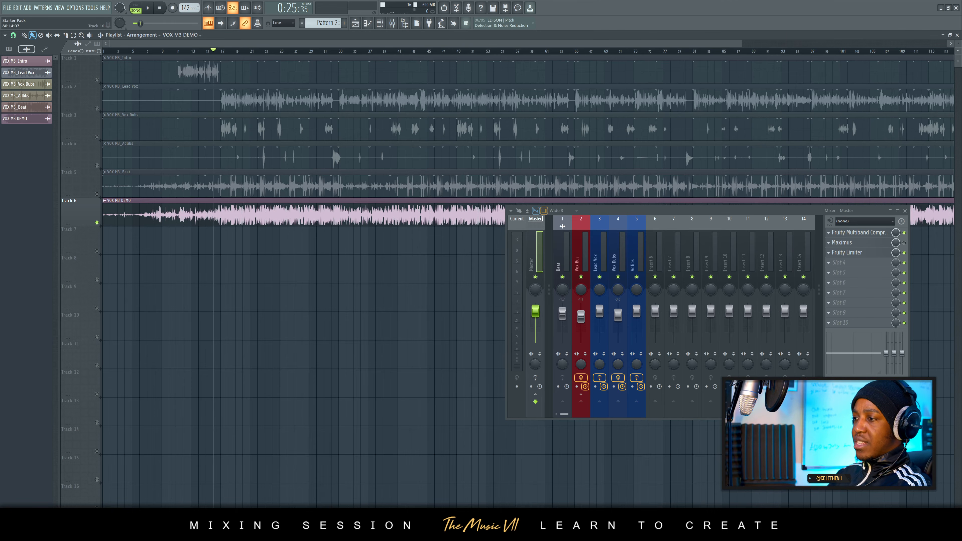
- Revisit Mastering Guide.pdf and delete the stray VOX M3 DEMO clip from playlist Track 16
{"action": "mouse_move", "coordinate": [392, 483]}
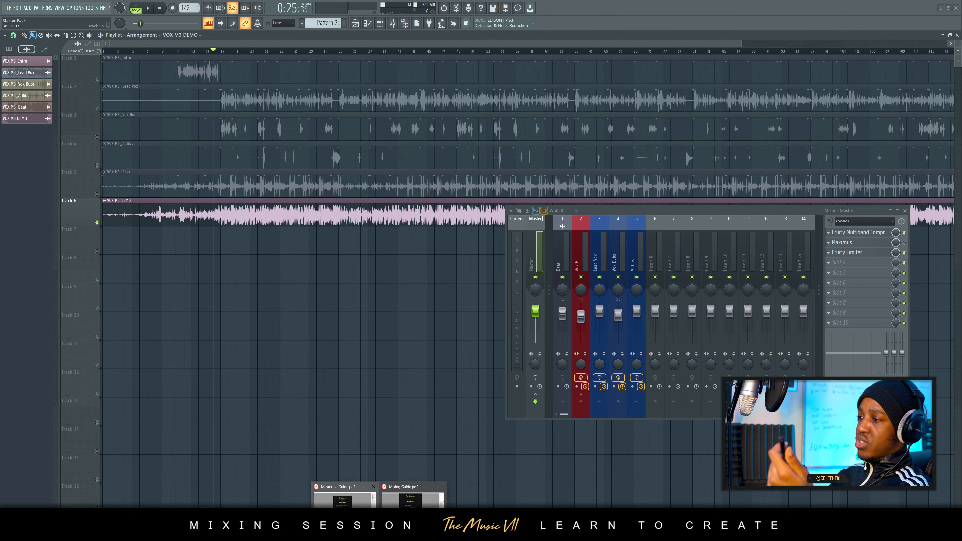
{"action": "left_click", "coordinate": [343, 495]}
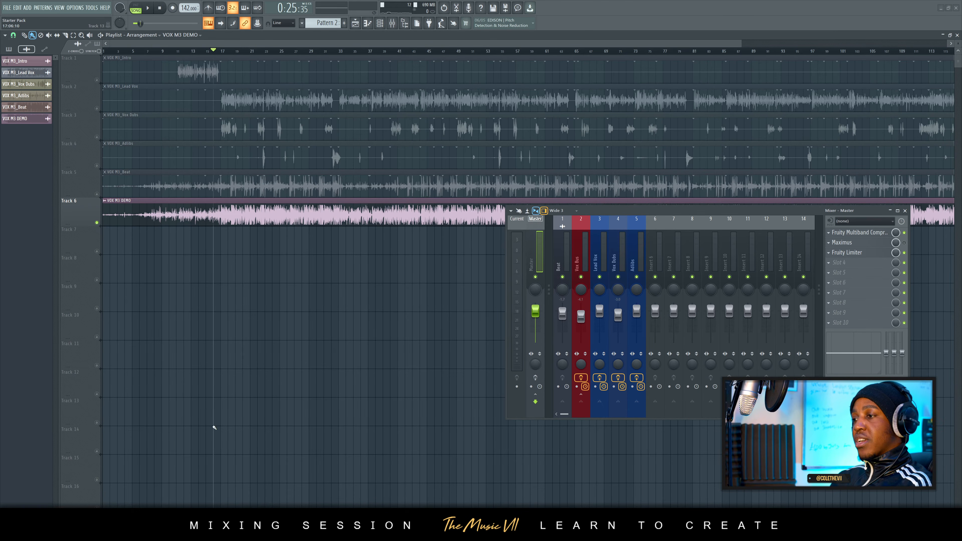
{"action": "mouse_move", "coordinate": [163, 495]}
{"action": "left_mouse_down"}
{"action": "mouse_move", "coordinate": [151, 494]}
{"action": "mouse_move", "coordinate": [169, 492]}
{"action": "left_mouse_up"}
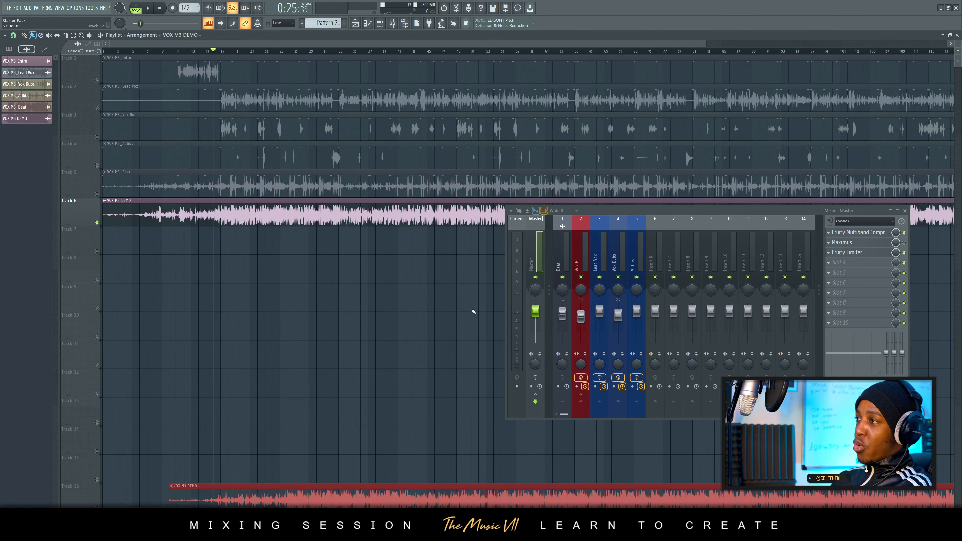
{"action": "key", "text": "Delete"}
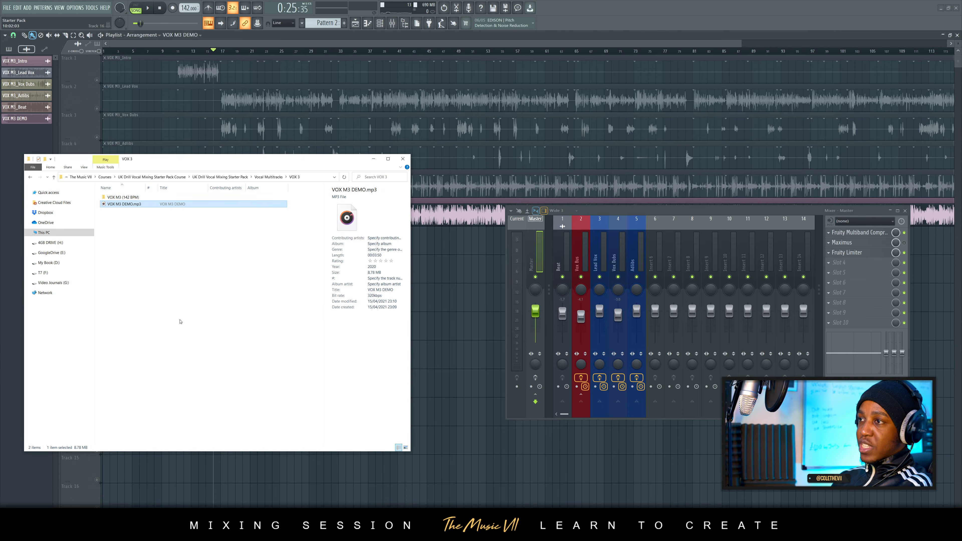
- Browse the starter pack's Album Cover Art Templates to the ART C1 folder and preview ART C1_Template.jpg
{"action": "left_click_drag", "start_coordinate": [231, 167], "coordinate": [278, 168]}
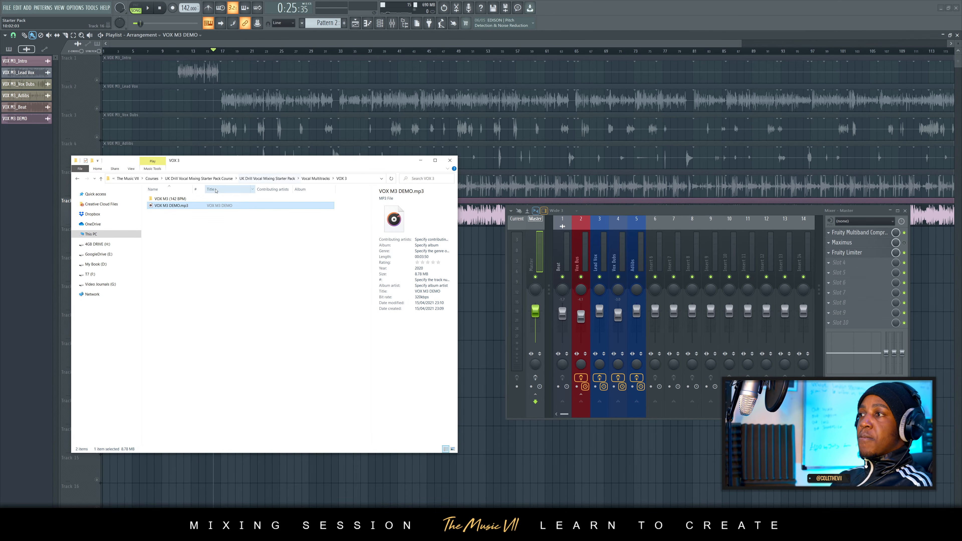
{"action": "left_click", "coordinate": [251, 183]}
{"action": "left_click_drag", "start_coordinate": [226, 272], "coordinate": [217, 286]}
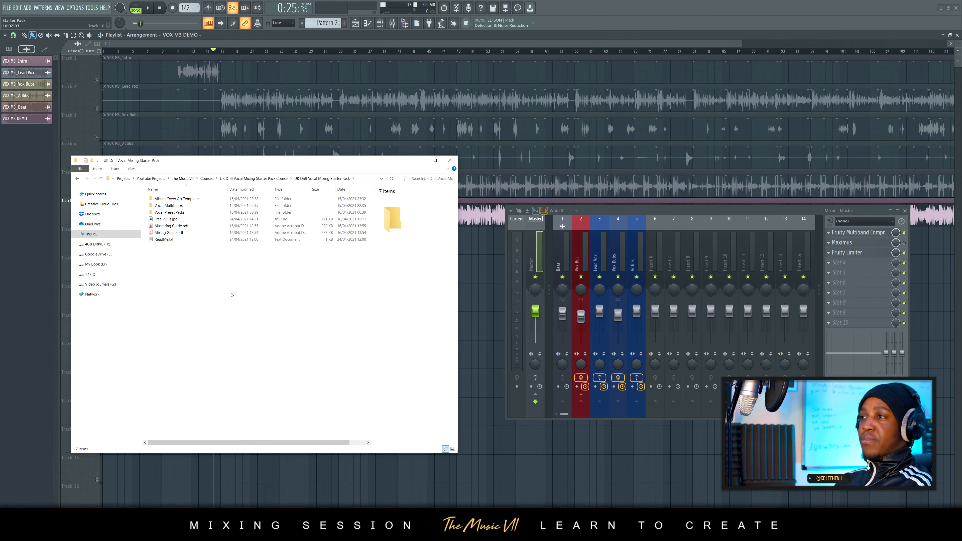
{"action": "double_click", "coordinate": [218, 200]}
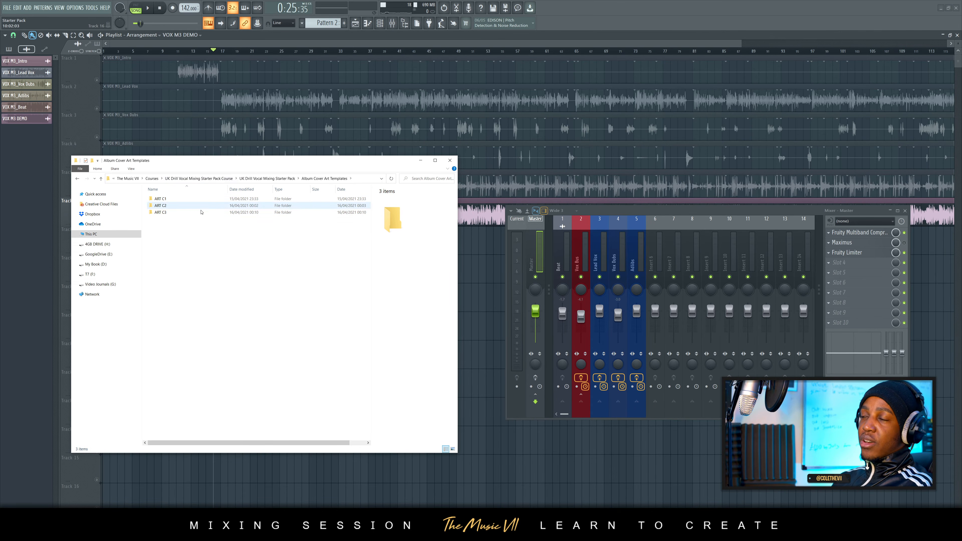
{"action": "double_click", "coordinate": [163, 199]}
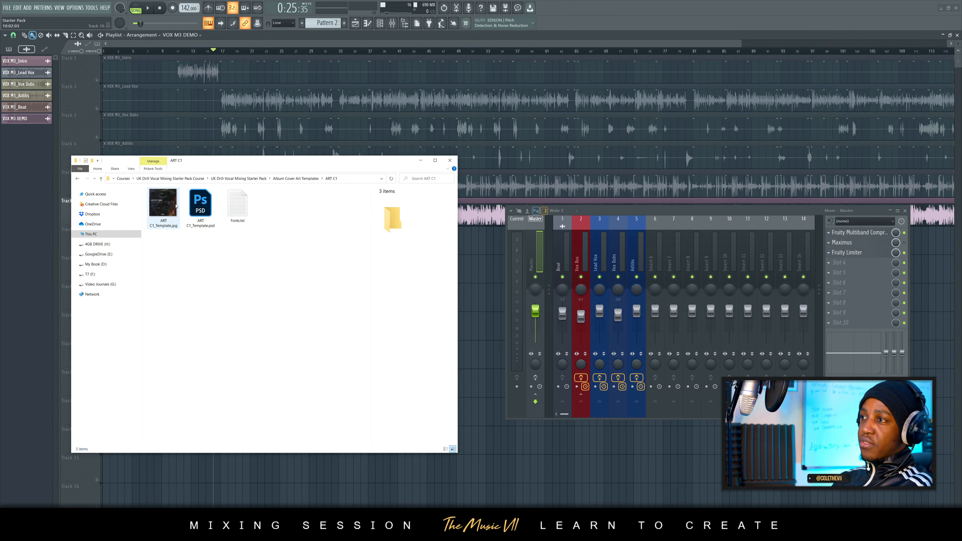
{"action": "left_click", "coordinate": [166, 200]}
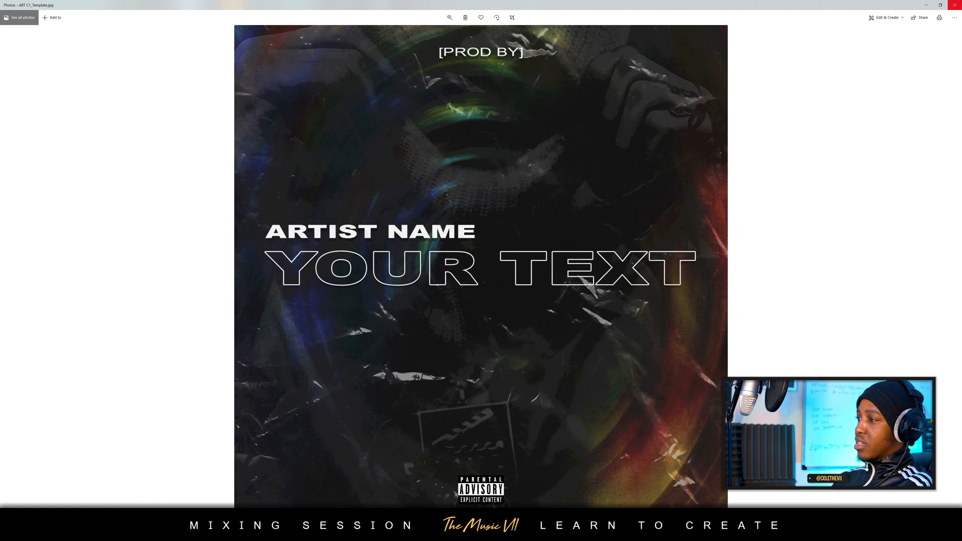
{"action": "left_click", "coordinate": [954, 5]}
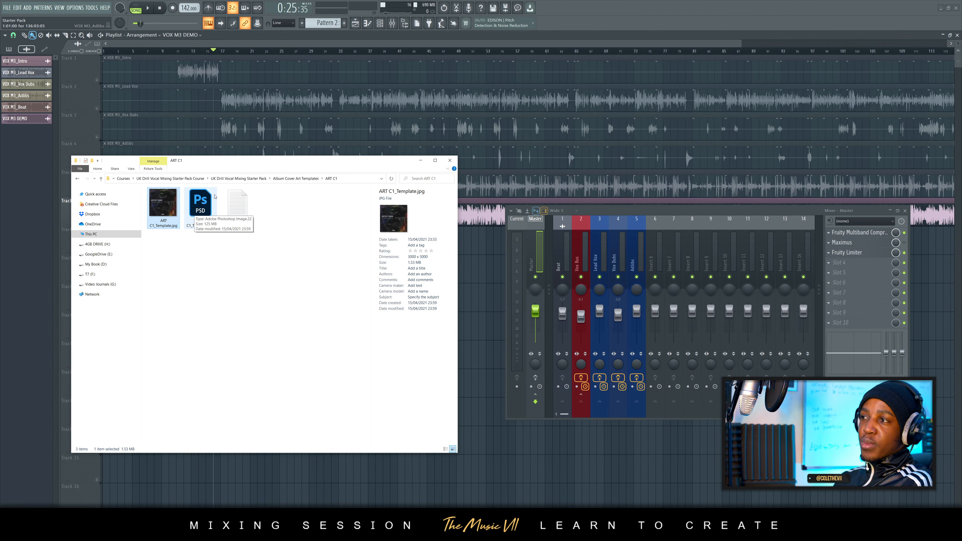
- Open ART C1_Template.psd in Photoshop and check the required fonts in Fonts.txt
{"action": "double_click", "coordinate": [202, 204]}
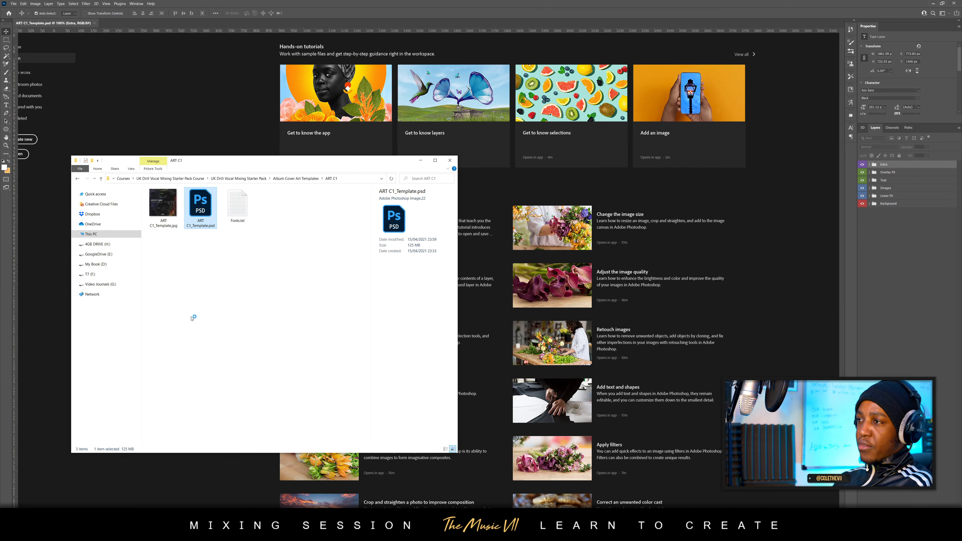
{"action": "double_click", "coordinate": [238, 204]}
{"action": "left_click_drag", "start_coordinate": [700, 199], "coordinate": [294, 213]}
{"action": "key", "text": "ctrl+a"}
{"action": "left_click", "coordinate": [204, 235]}
{"action": "left_click", "coordinate": [532, 205]}
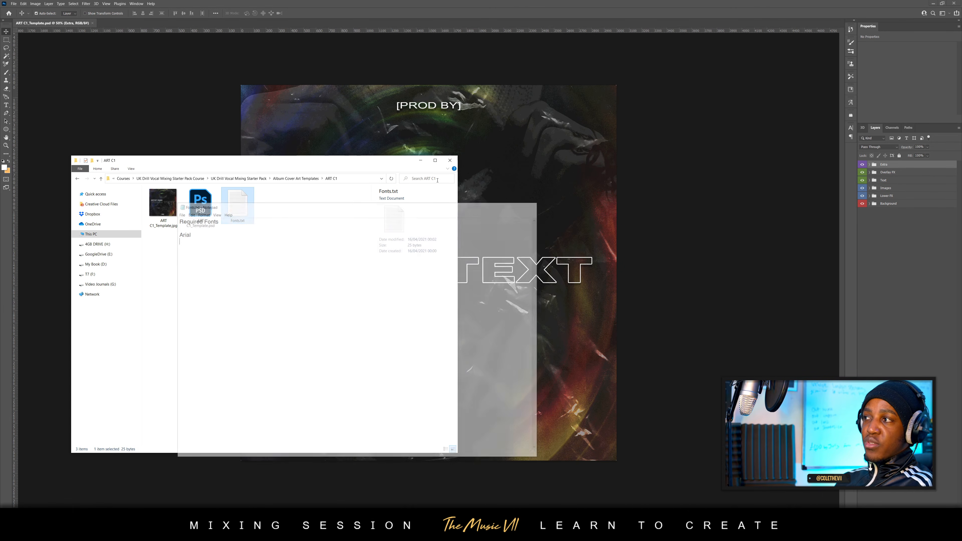
{"action": "left_click", "coordinate": [420, 161]}
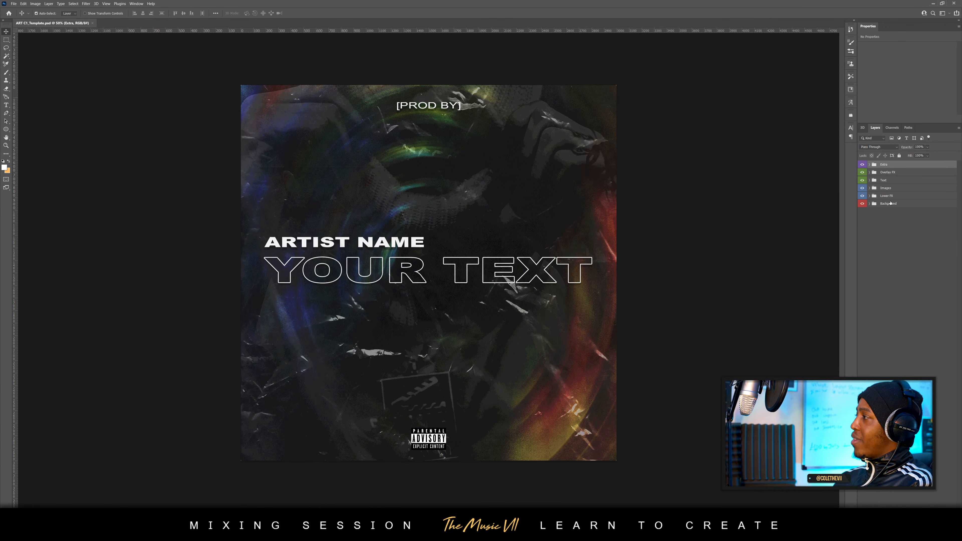
- Toggle the visibility of the Background and Images groups off and on to examine their role in the cover
{"action": "left_click", "coordinate": [863, 203]}
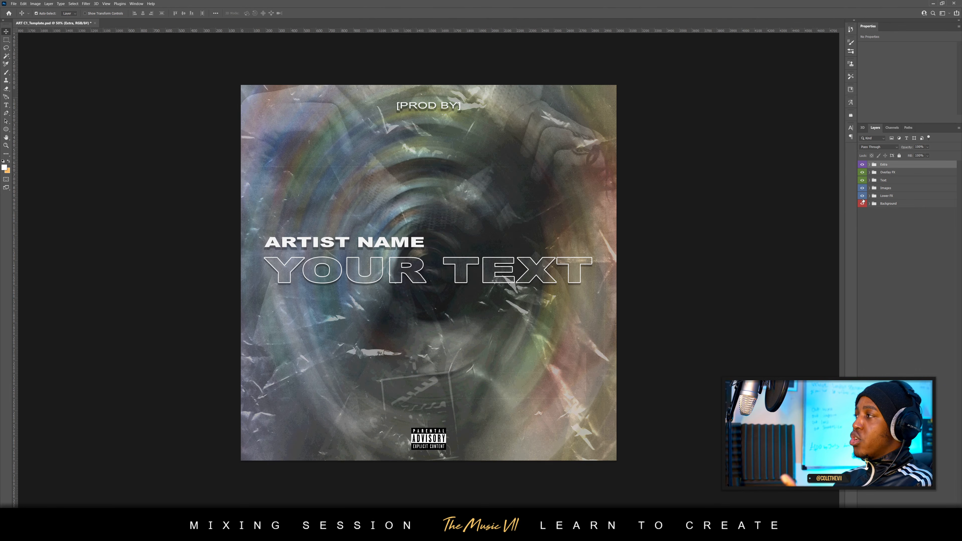
{"action": "left_click", "coordinate": [862, 202]}
{"action": "left_click", "coordinate": [862, 188]}
{"action": "left_click", "coordinate": [862, 188]}
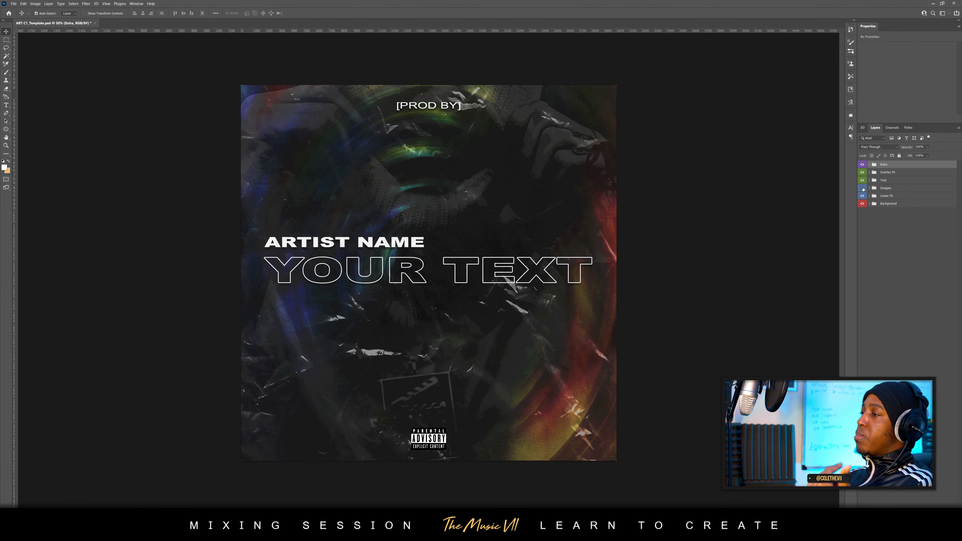
{"action": "left_click", "coordinate": [862, 187]}
{"action": "left_click", "coordinate": [862, 188]}
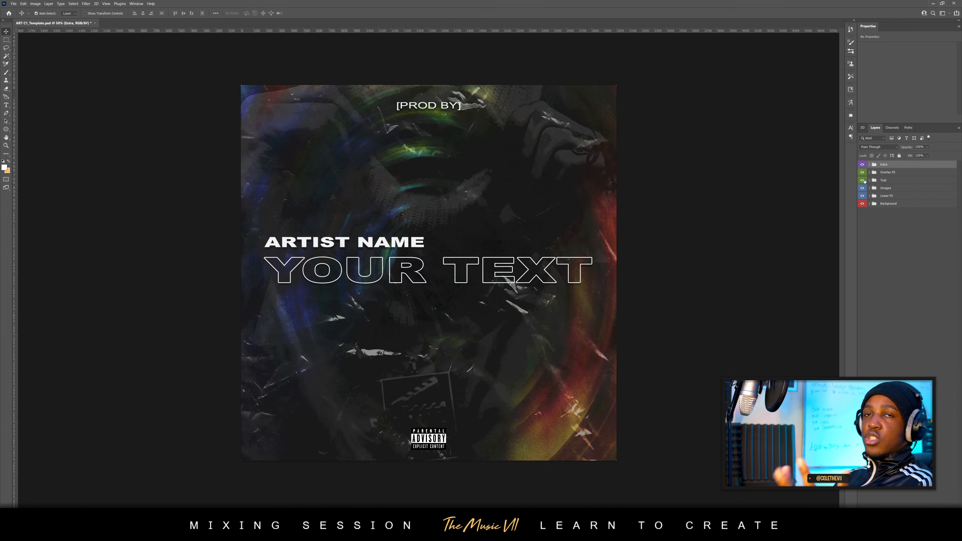
- Expand the Text and Main Text groups and replace the ARTIST NAME placeholder on the cover with the artist's name in capitals
{"action": "left_click", "coordinate": [870, 180]}
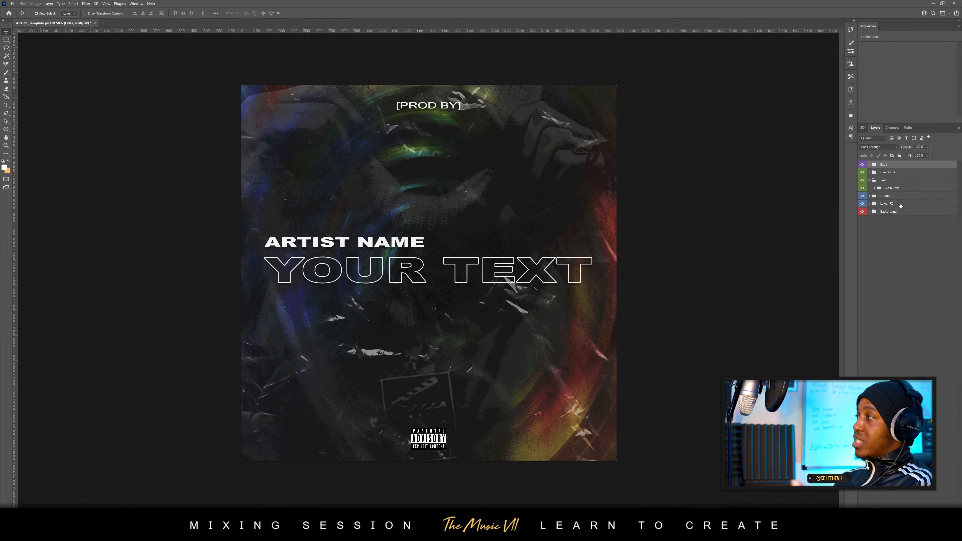
{"action": "left_click", "coordinate": [877, 189]}
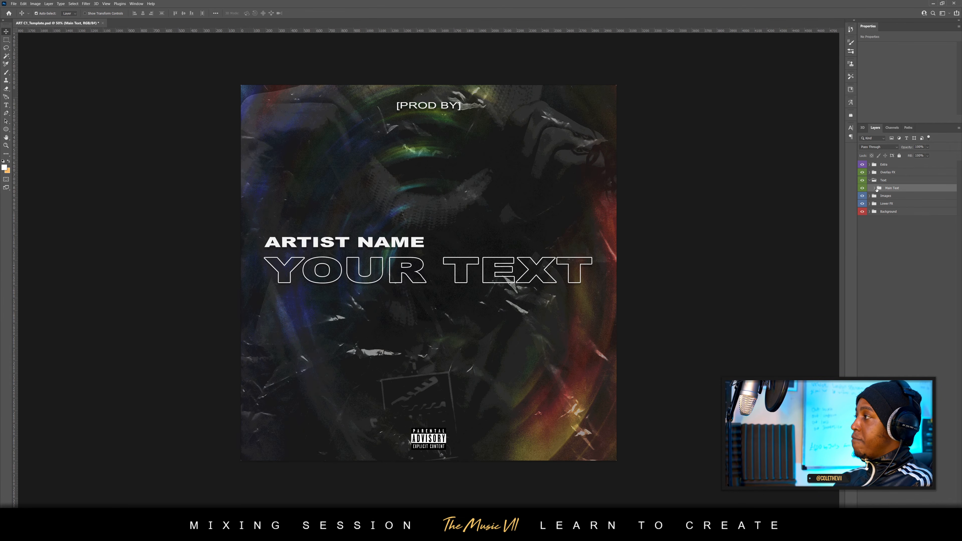
{"action": "left_click", "coordinate": [874, 188]}
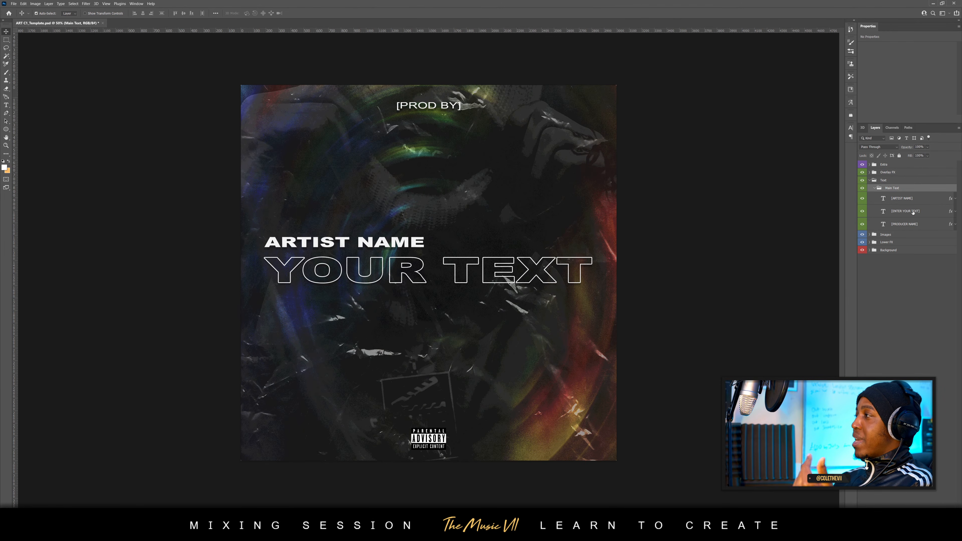
{"action": "double_click", "coordinate": [884, 199]}
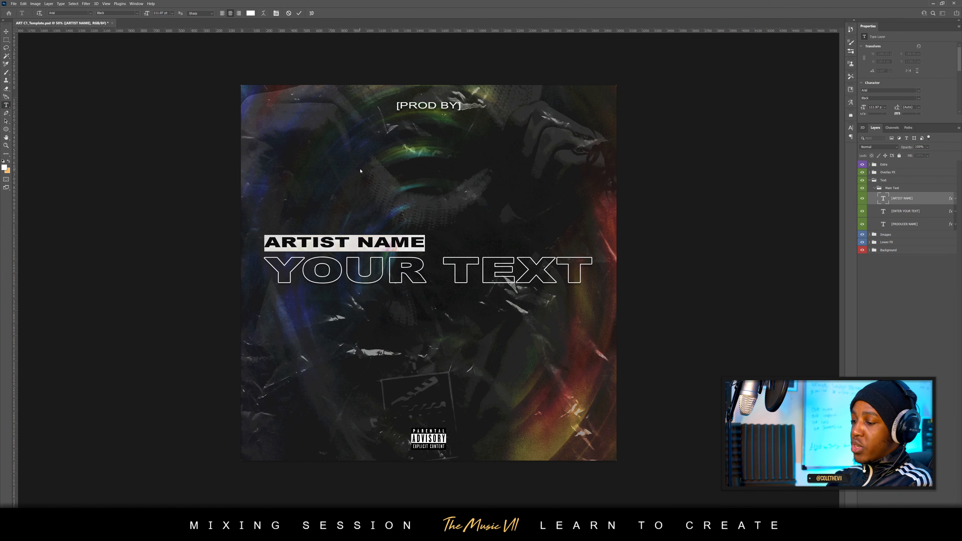
{"action": "key", "text": "Caps_Lock"}
{"action": "type", "text": "TONY"}
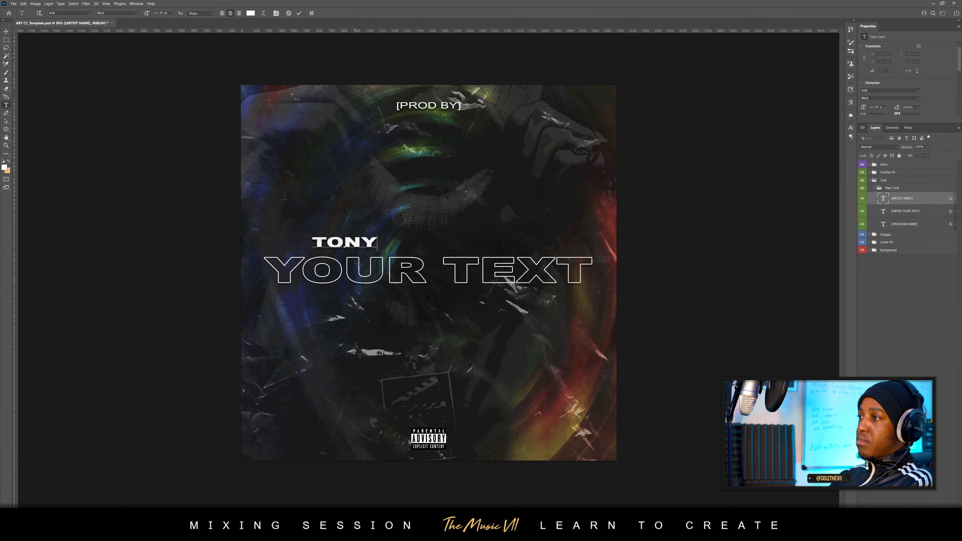
{"action": "left_click", "coordinate": [299, 13]}
{"action": "key", "text": "v"}
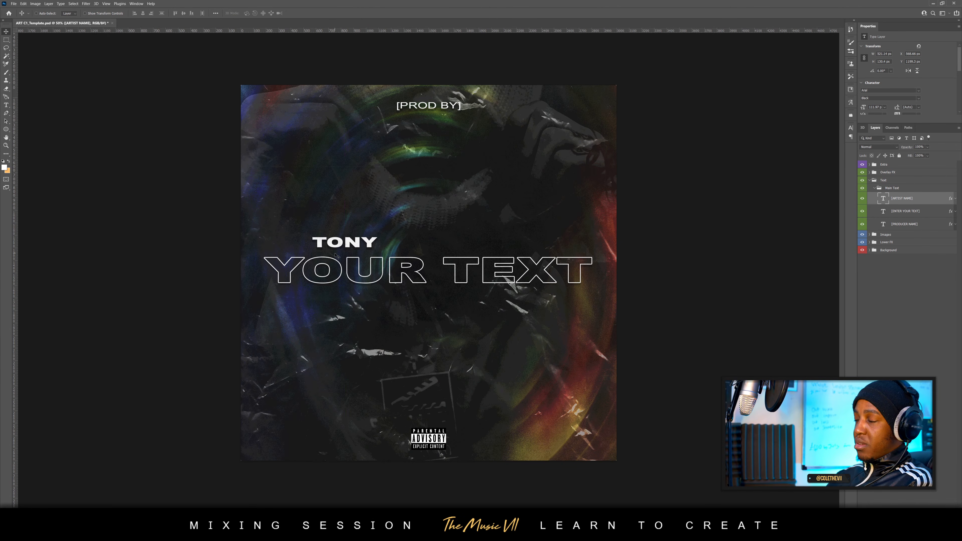
- Move the artist name so that its left edge lines up with the YOUR TEXT title below it
{"action": "key", "text": "ctrl"}
{"action": "double_click", "coordinate": [882, 198]}
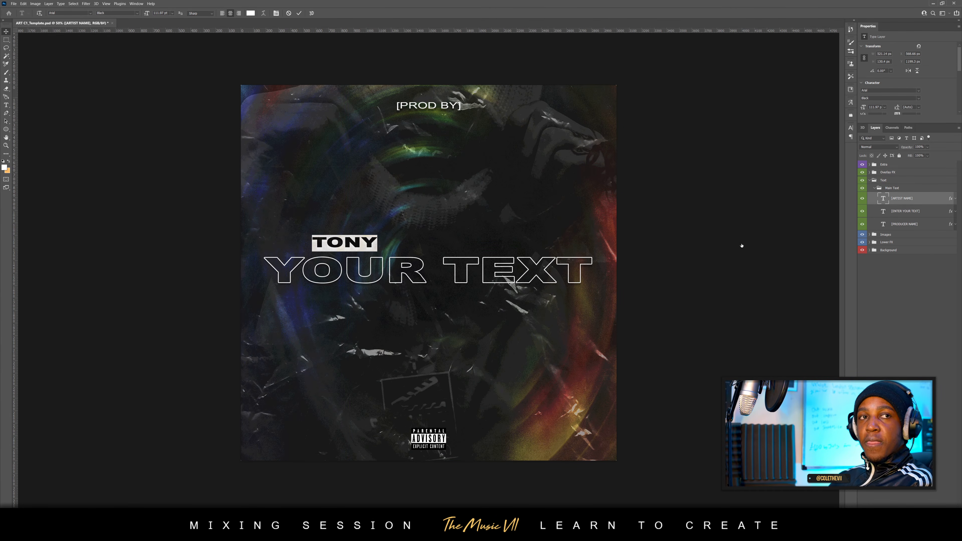
{"action": "left_click", "coordinate": [299, 13]}
{"action": "key", "text": "v"}
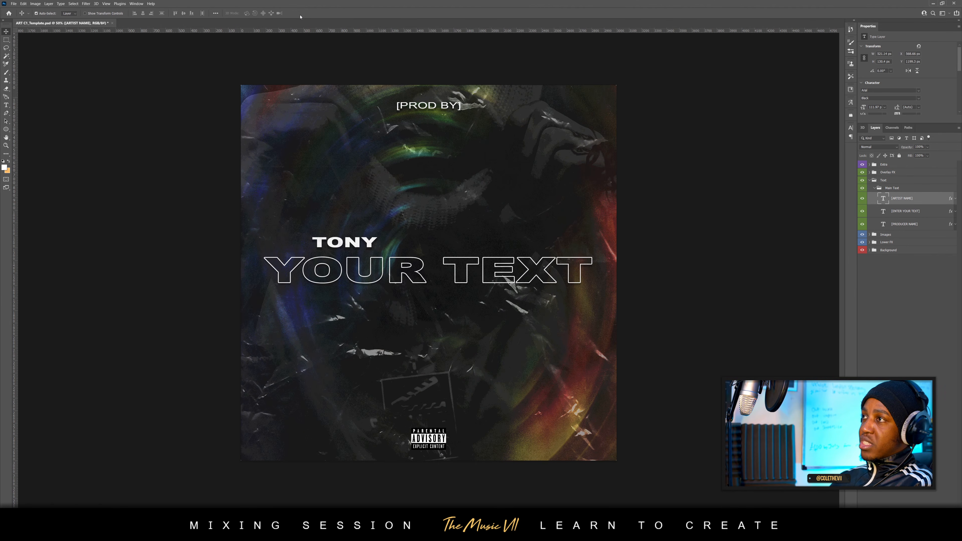
{"action": "key", "text": "ctrl"}
{"action": "key", "text": "ctrl+t"}
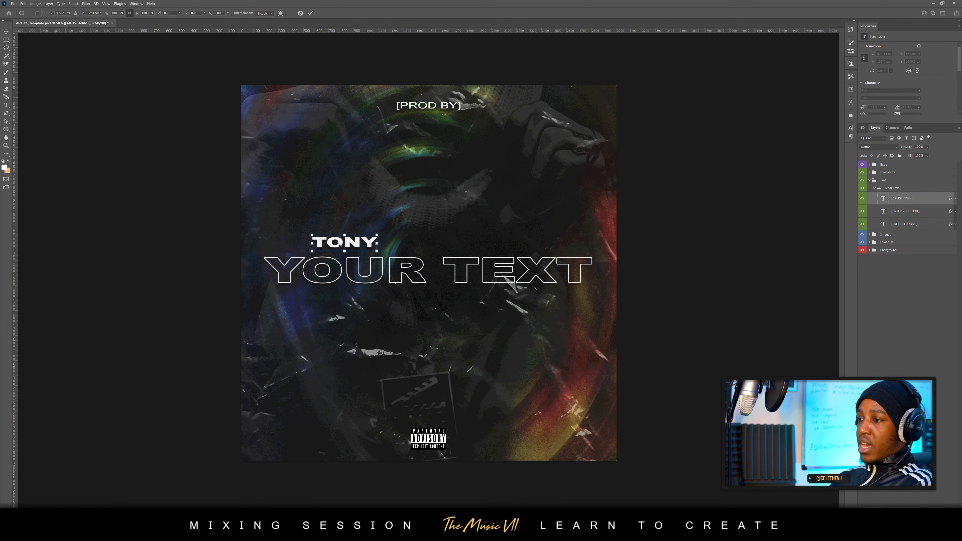
{"action": "left_click_drag", "start_coordinate": [357, 248], "coordinate": [310, 248]}
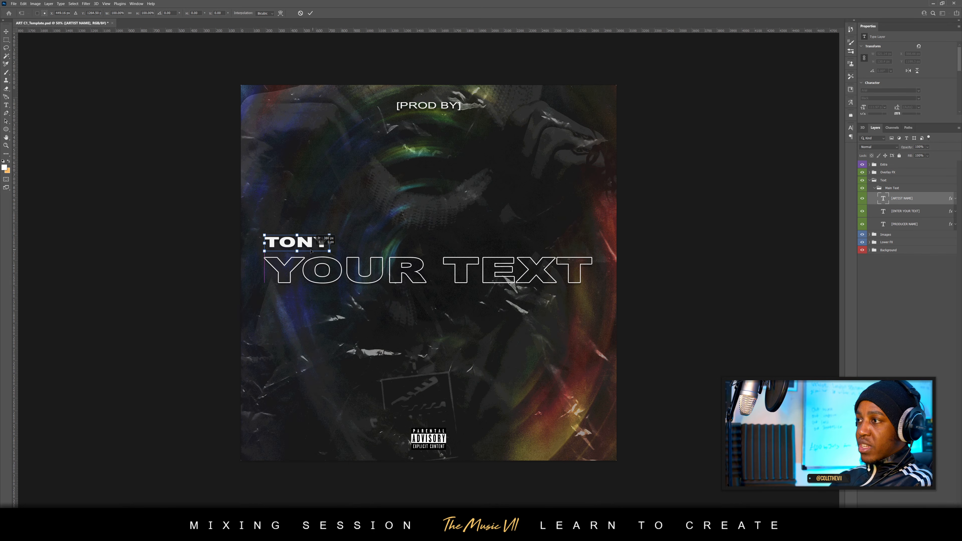
{"action": "left_click", "coordinate": [310, 13]}
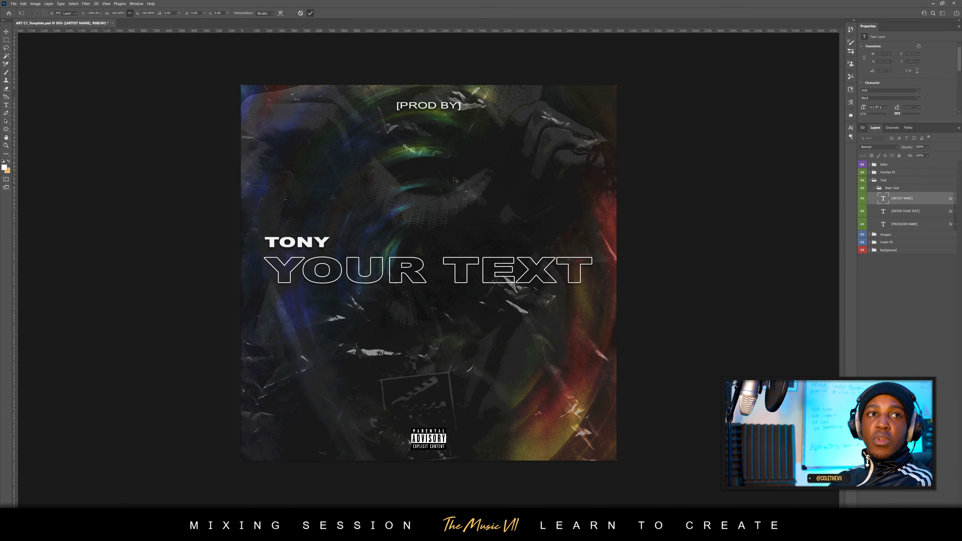
- Replace the YOUR TEXT placeholder with the title STANDARD
{"action": "double_click", "coordinate": [883, 211]}
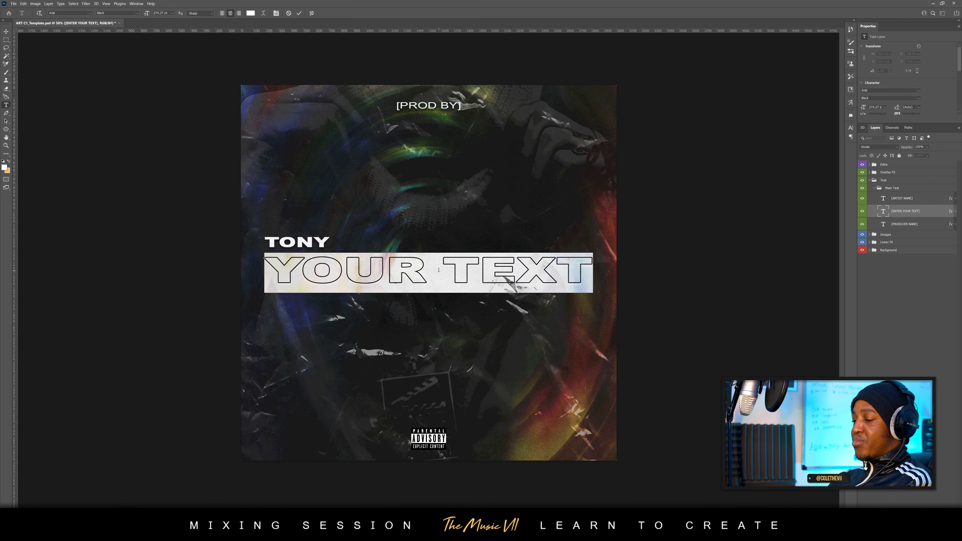
{"action": "type", "text": "STANDARD"}
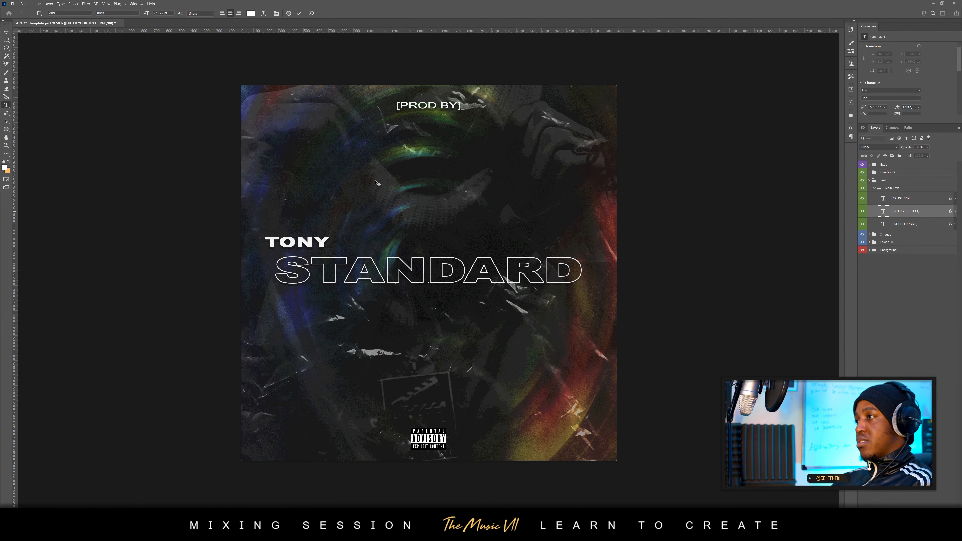
{"action": "left_click", "coordinate": [299, 13]}
{"action": "key", "text": "v"}
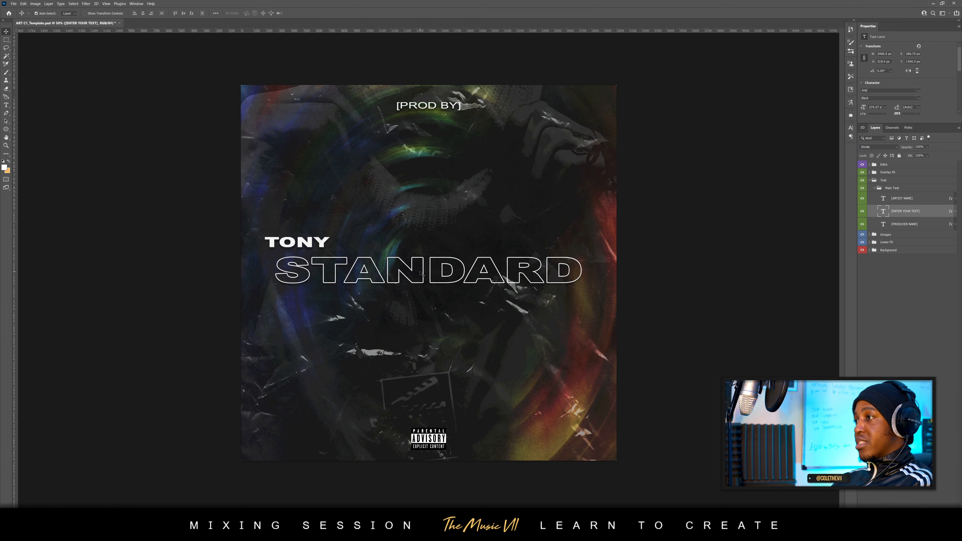
{"action": "key", "text": "ctrl+t"}
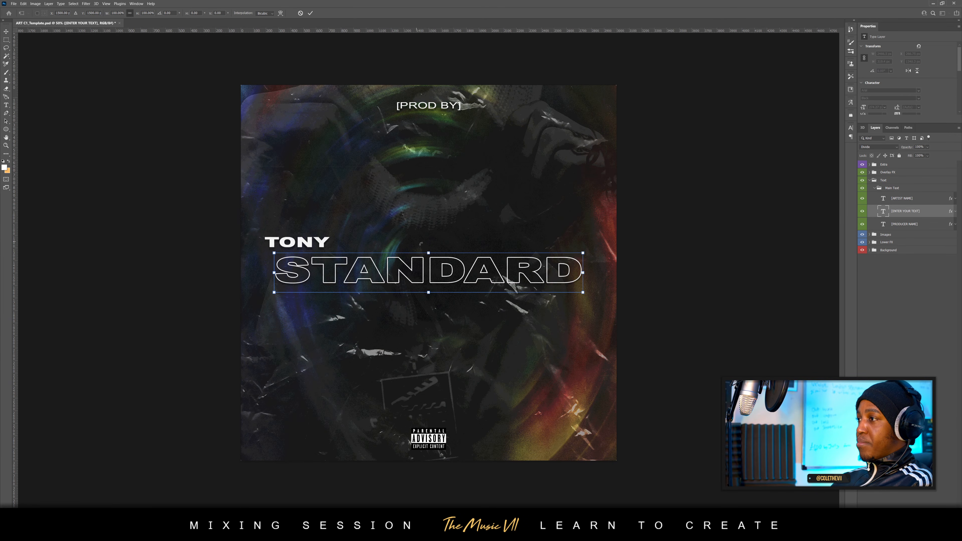
{"action": "left_click", "coordinate": [310, 13]}
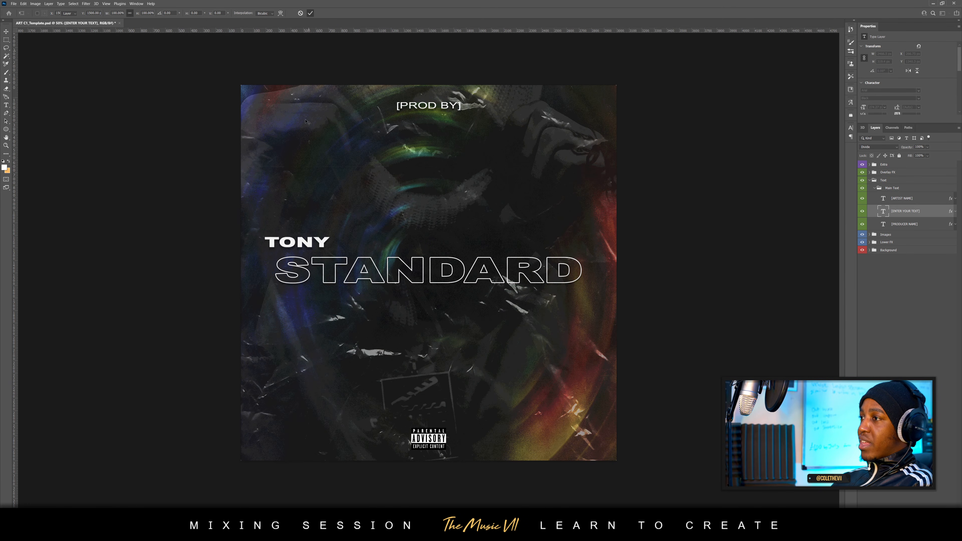
{"action": "left_click", "coordinate": [307, 243]}
{"action": "key", "text": "ctrl+t"}
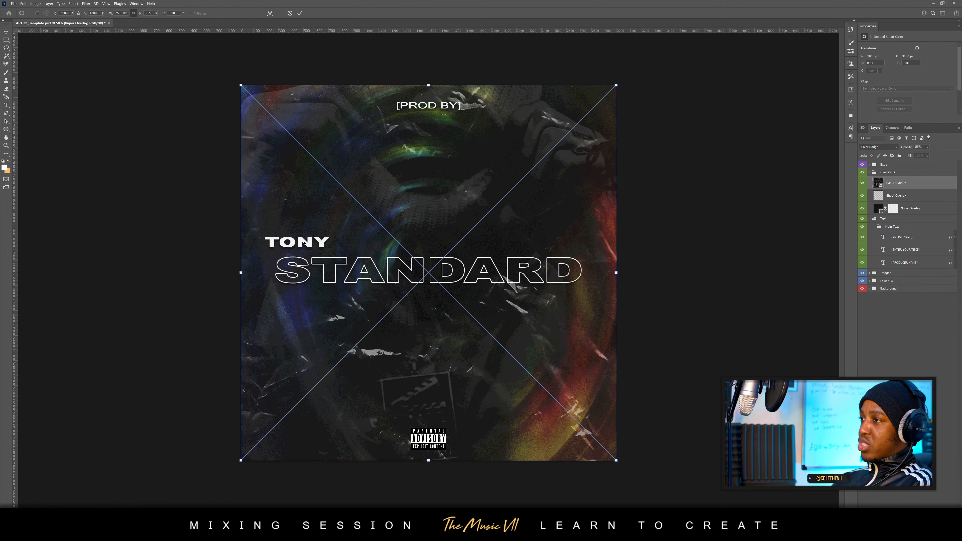
{"action": "left_click", "coordinate": [300, 12]}
- Reposition the artist name so that it sits horizontally centred above the STANDARD title
{"action": "left_click", "coordinate": [485, 268]}
{"action": "key", "text": "ctrl+t"}
{"action": "left_click_drag", "start_coordinate": [307, 244], "coordinate": [322, 244]}
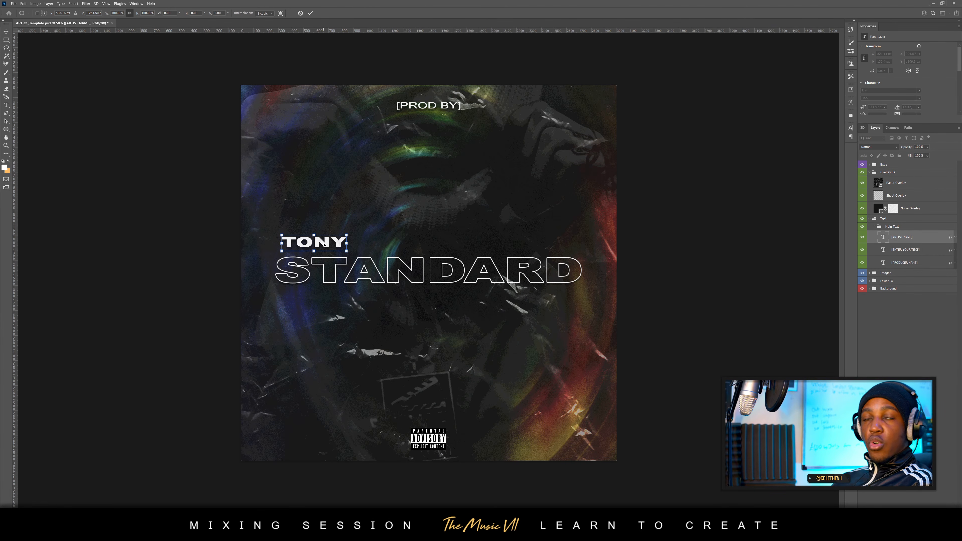
{"action": "key", "text": "Escape"}
{"action": "key", "text": "ctrl+t"}
{"action": "left_click_drag", "start_coordinate": [307, 244], "coordinate": [429, 243]}
{"action": "key", "text": "Return"}
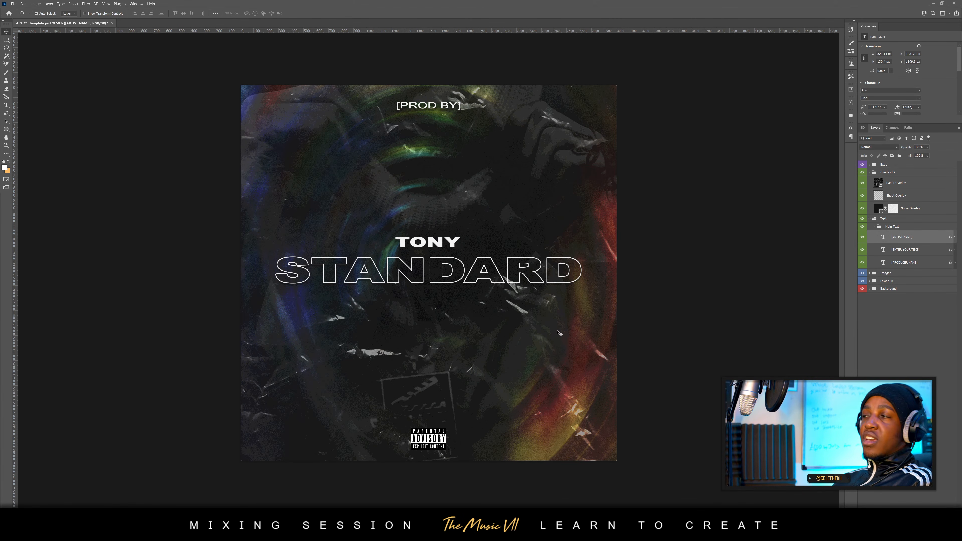
- Replace the [PROD BY] placeholder with the producer credit PROD BY. THE MUSIC VII
{"action": "double_click", "coordinate": [885, 263]}
{"action": "left_click", "coordinate": [456, 107]}
{"action": "triple_click", "coordinate": [457, 107]}
{"action": "type", "text": "PROD BY. THE MUSIC VII"}
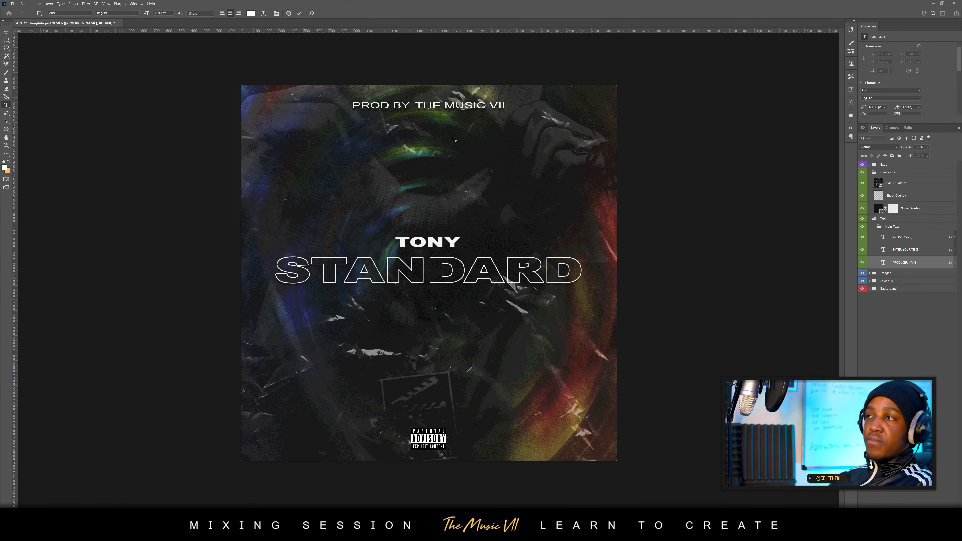
{"action": "left_click", "coordinate": [298, 12]}
{"action": "key", "text": "v"}
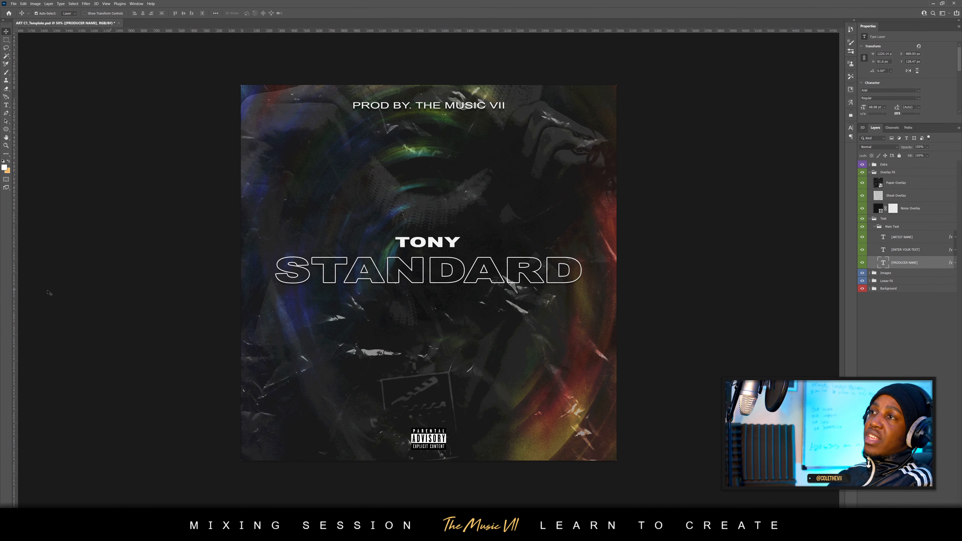
{"action": "left_click", "coordinate": [13, 3]}
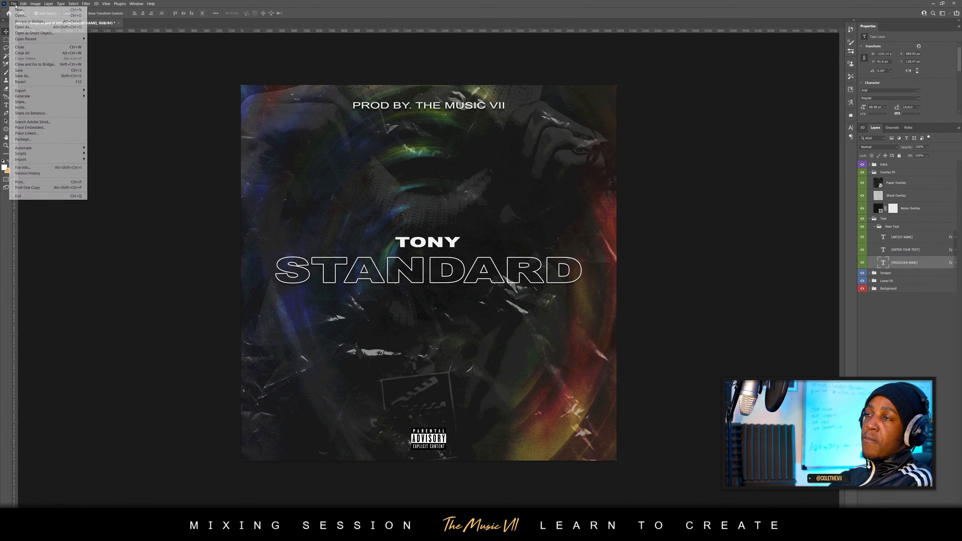
{"action": "left_click", "coordinate": [150, 47]}
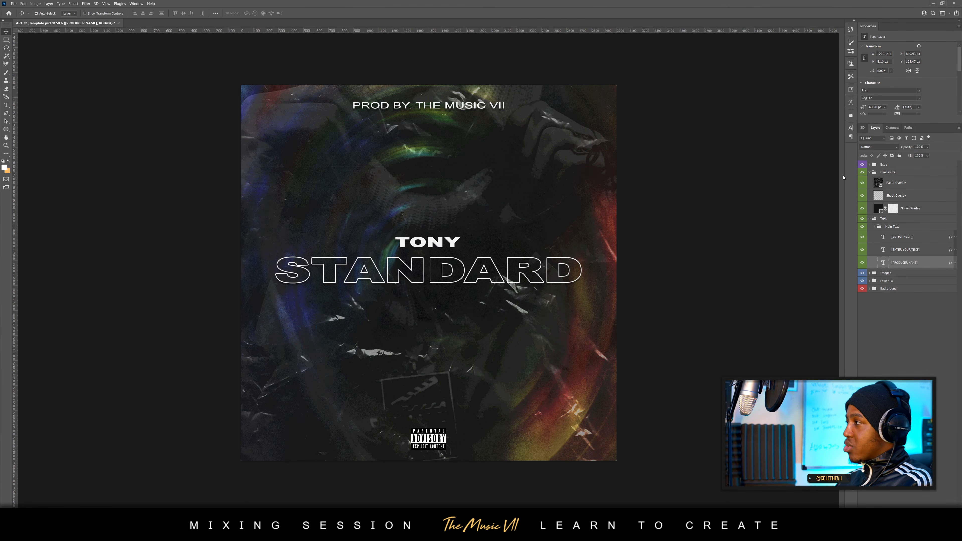
- Hide individual layers in the Overlay FX and Extra groups, including Paper Overlay, Posterize 1 and Brightness/Contrast 1, to examine their effect on the cover
{"action": "left_click", "coordinate": [863, 184]}
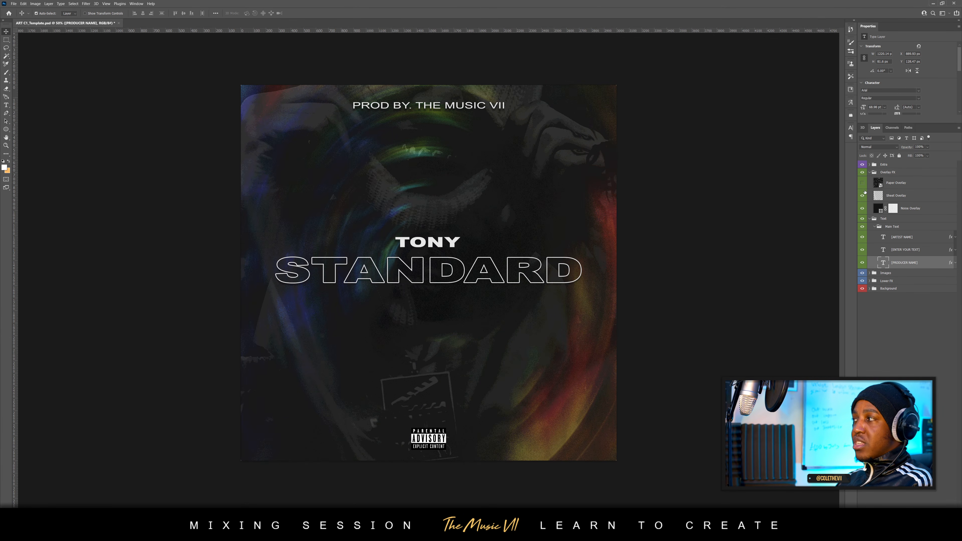
{"action": "left_click", "coordinate": [863, 196]}
{"action": "left_click", "coordinate": [862, 209]}
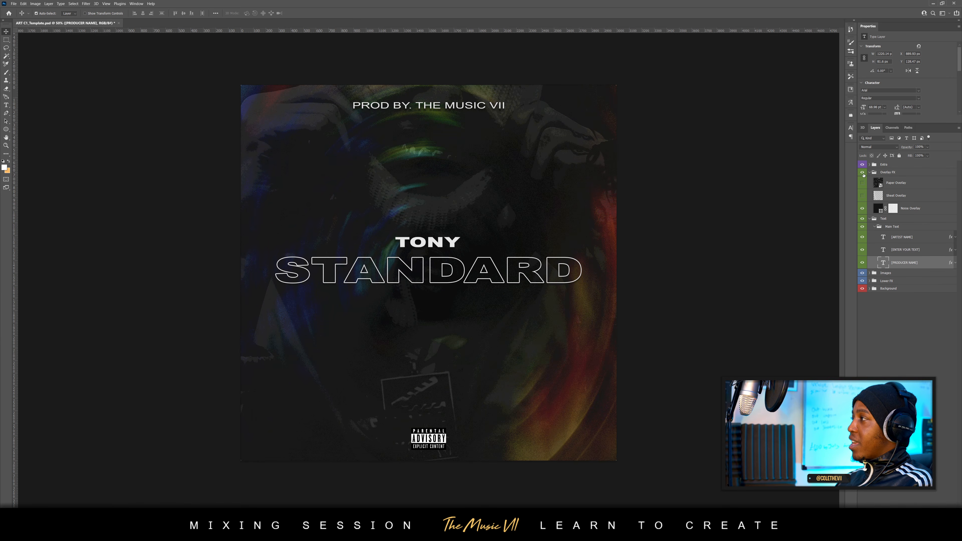
{"action": "left_click", "coordinate": [869, 165]}
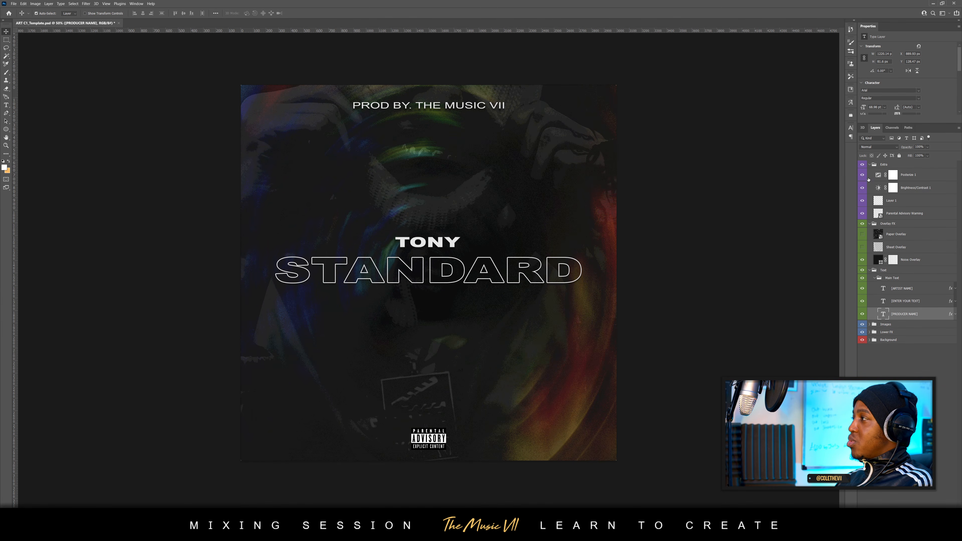
{"action": "left_click", "coordinate": [863, 174]}
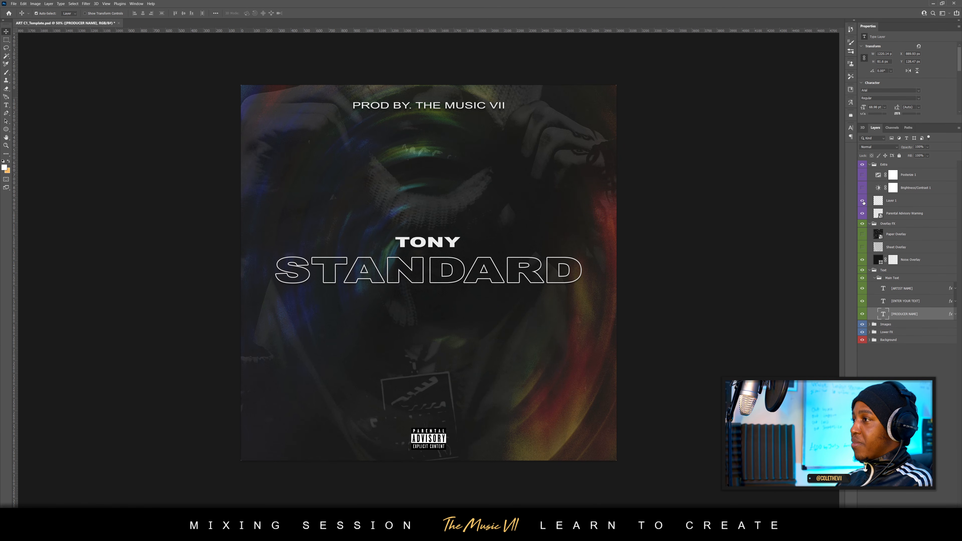
{"action": "left_click", "coordinate": [863, 215]}
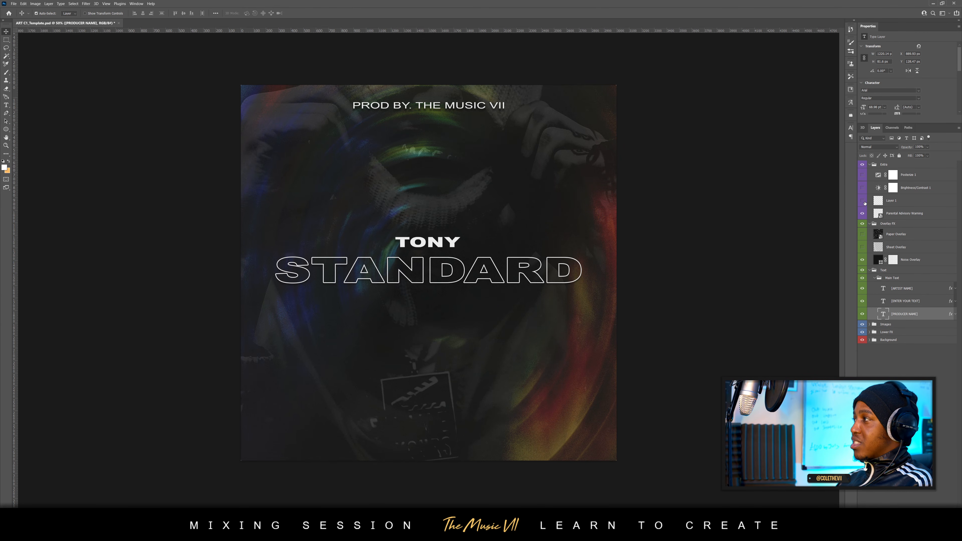
- Restore the visibility of the hidden layers in the Extra and Overlay FX groups
{"action": "left_click", "coordinate": [861, 166]}
{"action": "left_click", "coordinate": [862, 224]}
{"action": "left_click", "coordinate": [862, 175]}
{"action": "left_click", "coordinate": [862, 187]}
{"action": "left_click", "coordinate": [862, 200]}
{"action": "left_click", "coordinate": [862, 247]}
{"action": "left_click", "coordinate": [862, 235]}
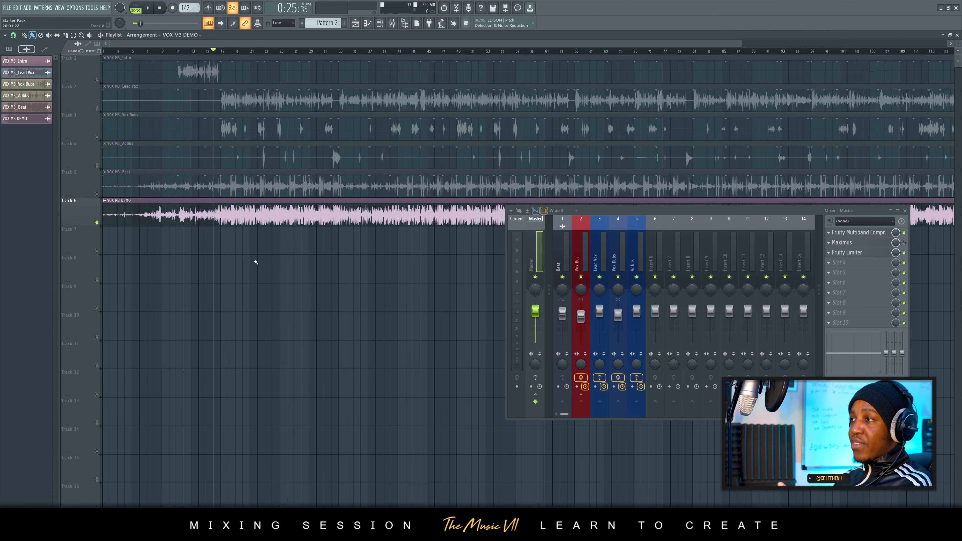
- Switch to File Explorer, review the contents of the UK Drill Vocal Mixing Starter Pack folder and close the window
{"action": "left_click", "coordinate": [265, 534]}
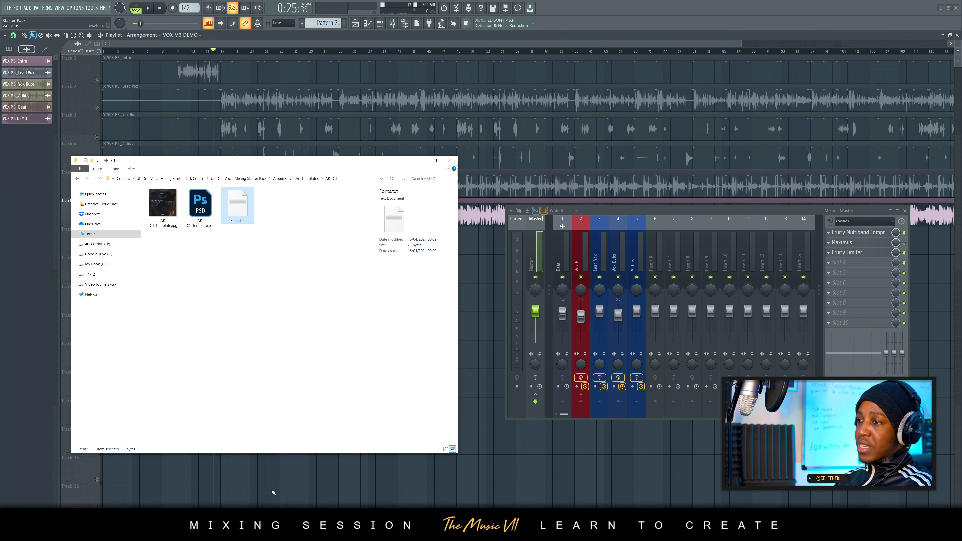
{"action": "left_click", "coordinate": [261, 268]}
{"action": "left_click", "coordinate": [239, 180]}
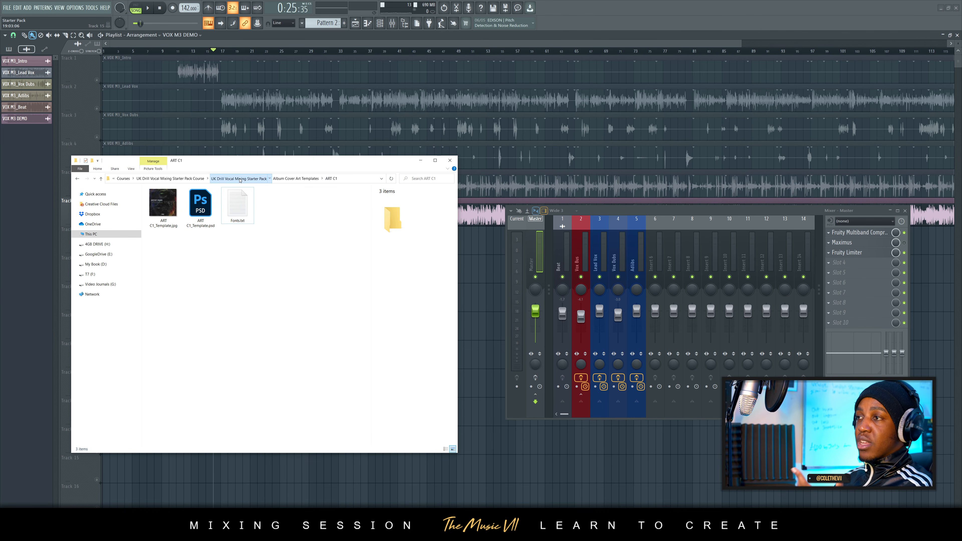
{"action": "left_click_drag", "start_coordinate": [257, 305], "coordinate": [200, 318]}
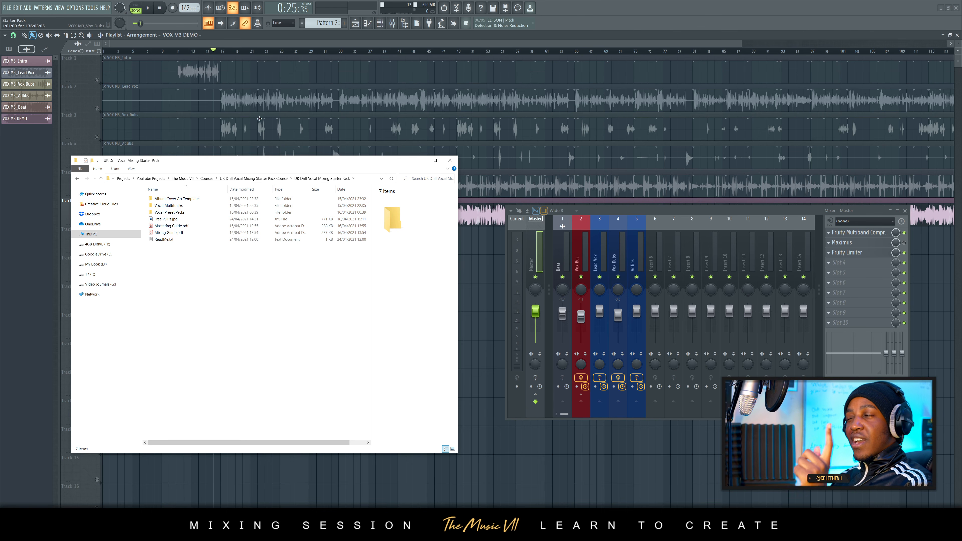
{"action": "left_click", "coordinate": [450, 161]}
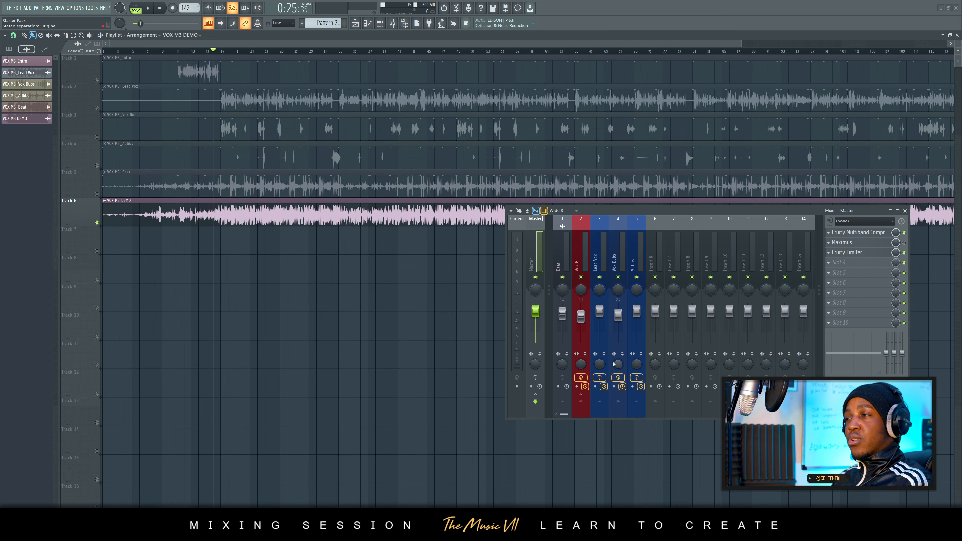